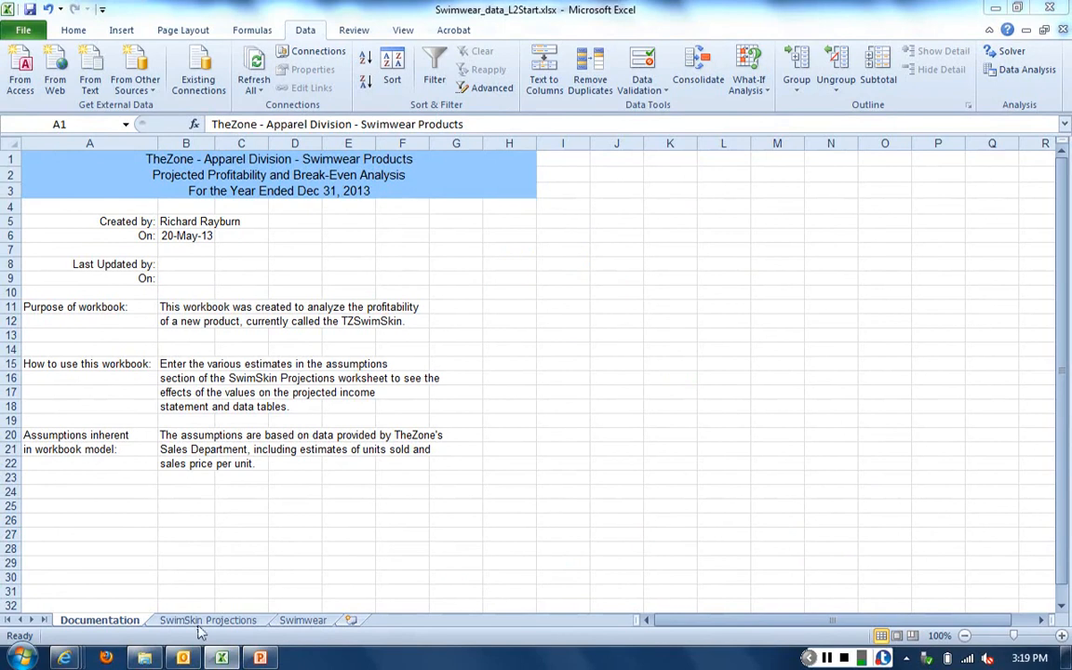
# - View the SwimSkin Projections worksheet, and switch to the Swimwear worksheet
pyautogui.click(199, 622)
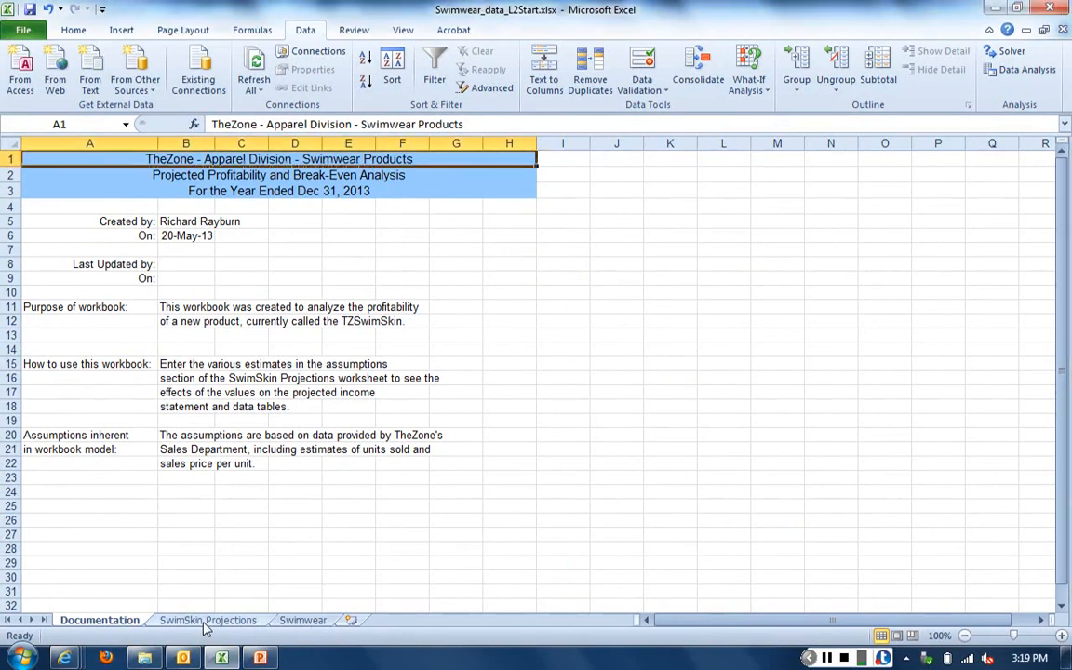
pyautogui.click(200, 623)
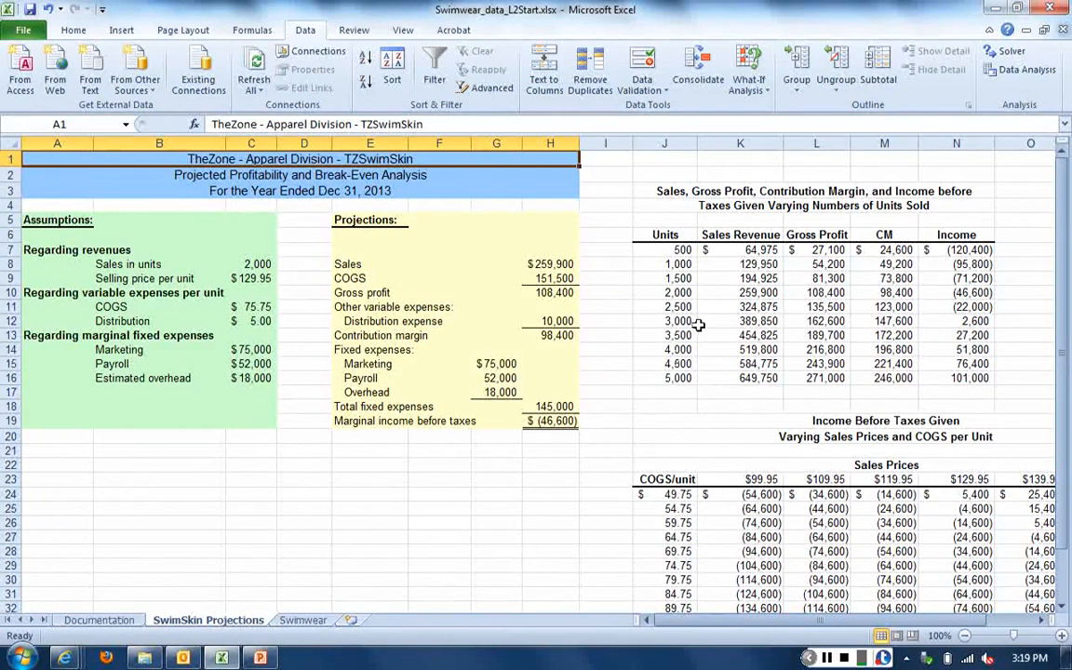
pyautogui.click(310, 621)
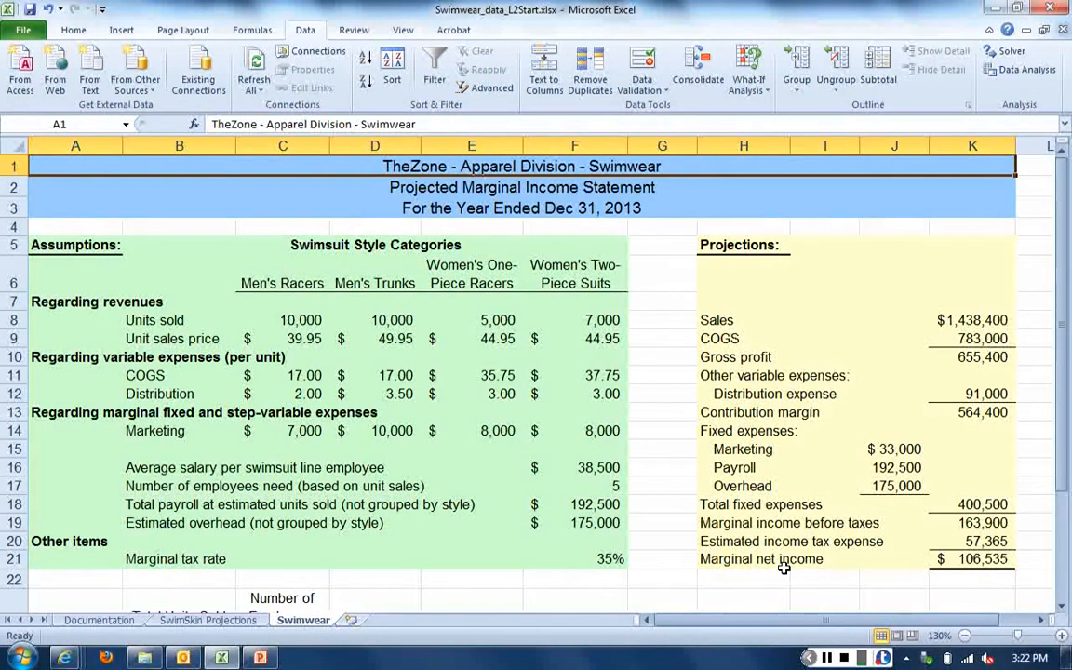
pyautogui.click(827, 658)
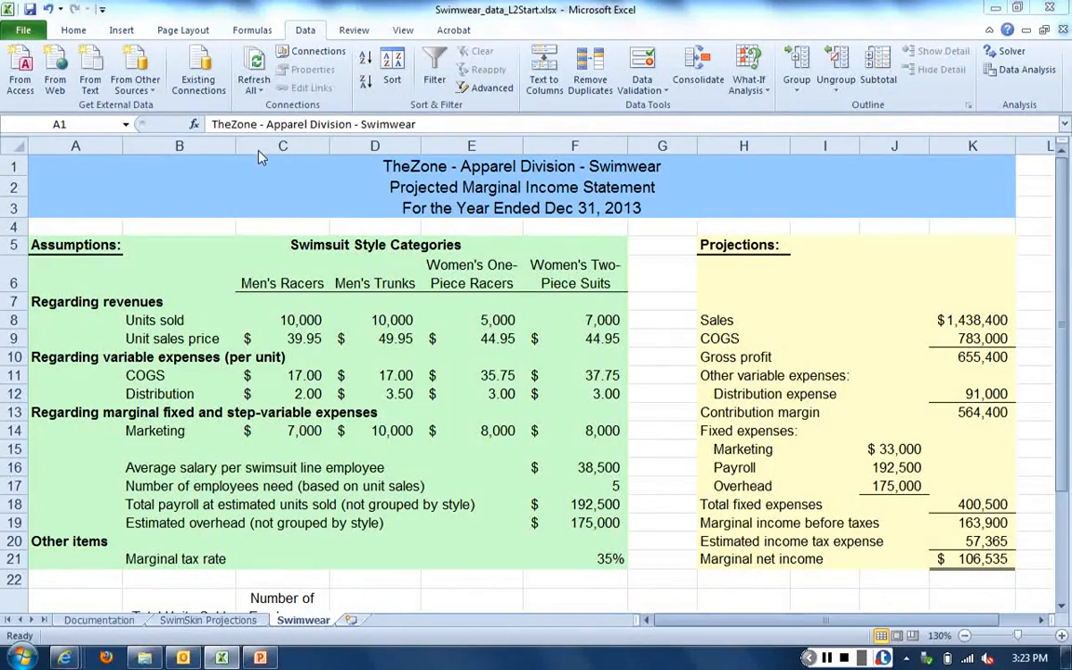
# - Start a new what-if scenario named Discount in the Scenario Manager, keeping the dialog clear of the assumptions table
pyautogui.click(752, 86)
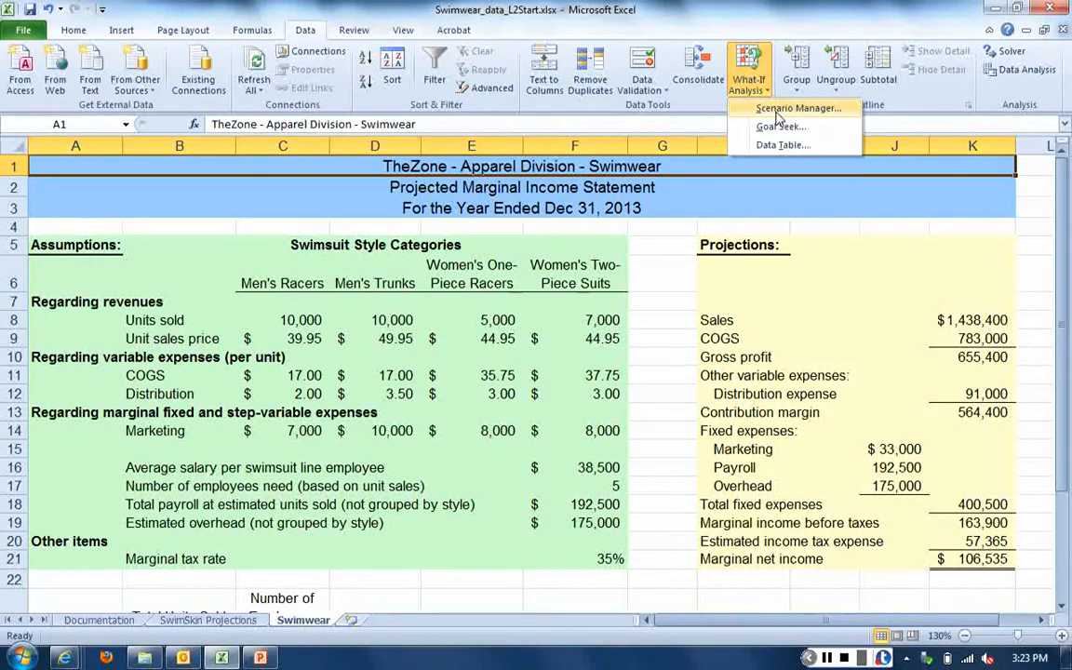
pyautogui.click(778, 113)
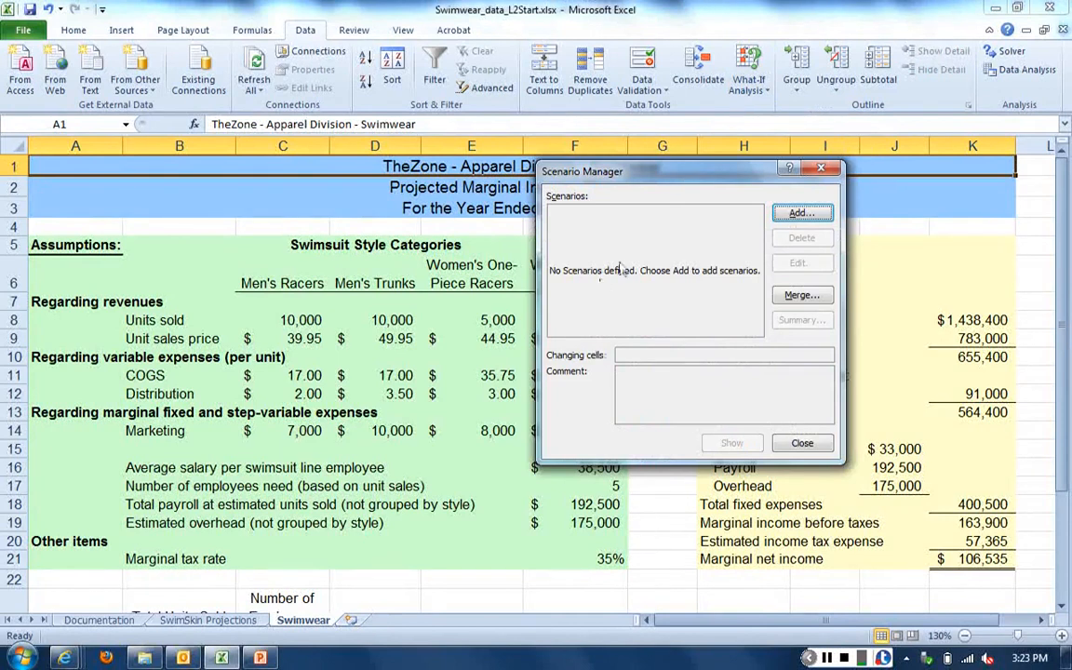
pyautogui.moveTo(635, 171); pyautogui.dragTo(668, 36)
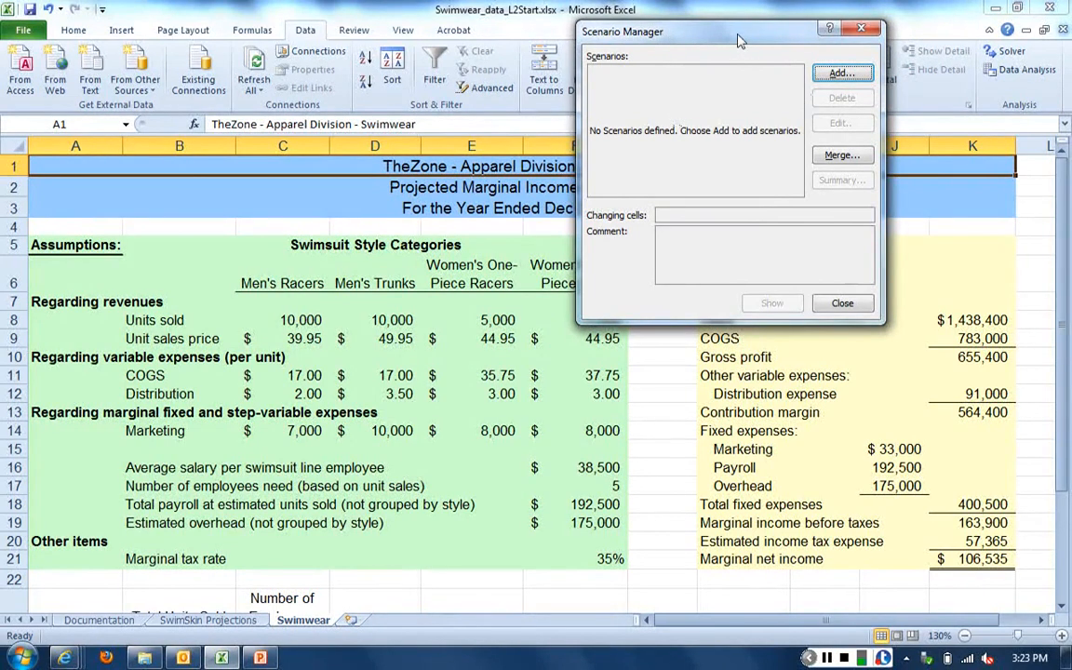
pyautogui.moveTo(740, 40); pyautogui.dragTo(771, 38)
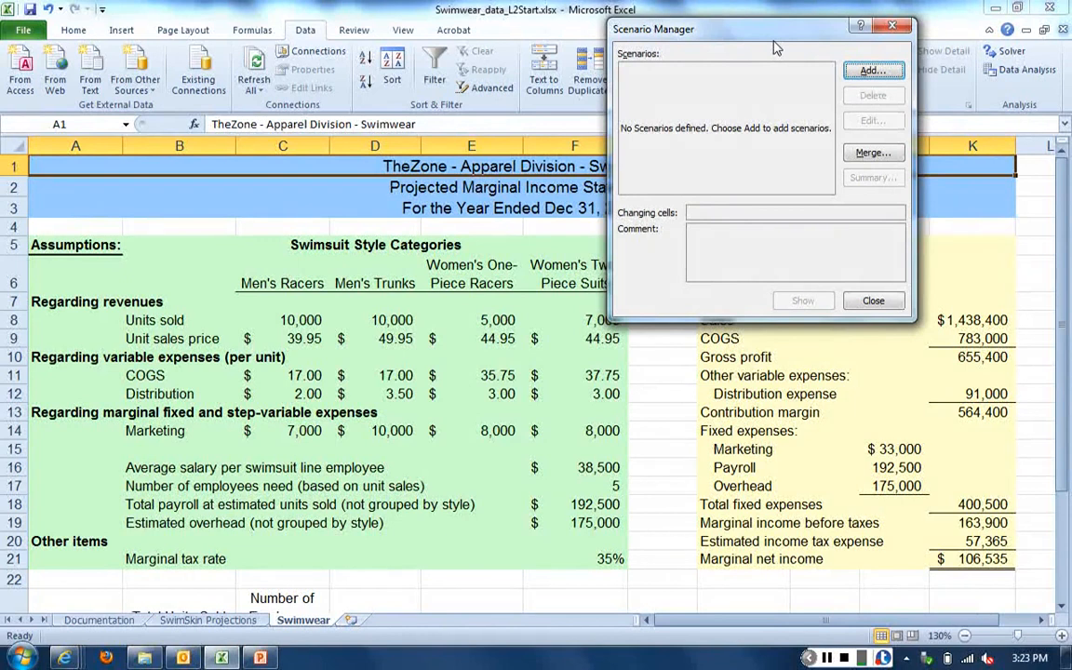
pyautogui.click(872, 71)
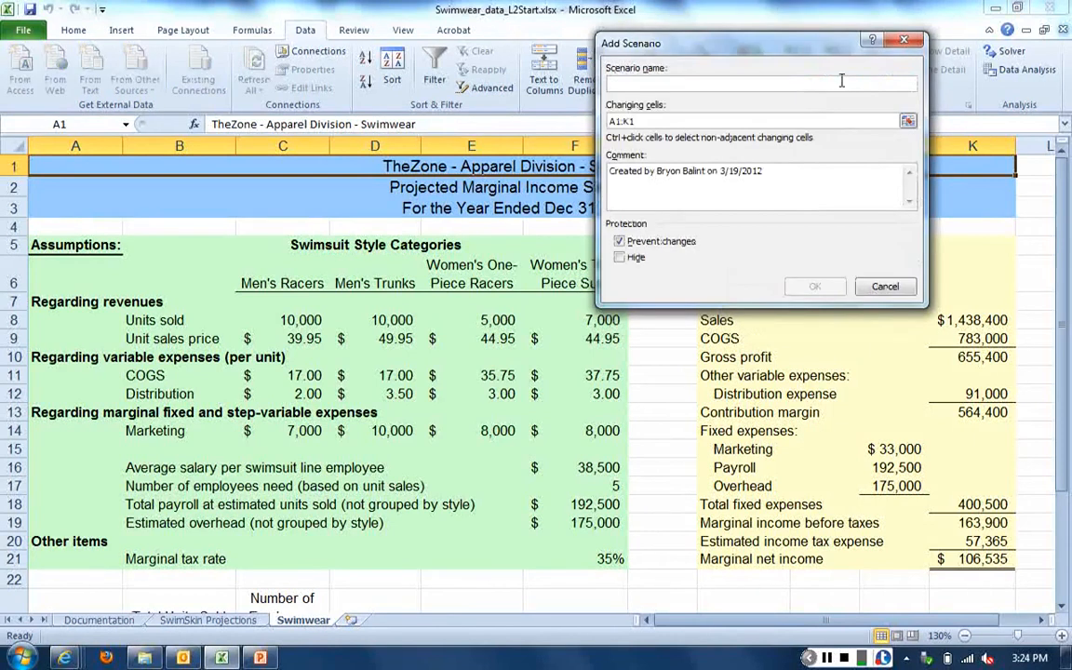
pyautogui.moveTo(713, 35); pyautogui.dragTo(778, 44)
pyautogui.write('Discount')
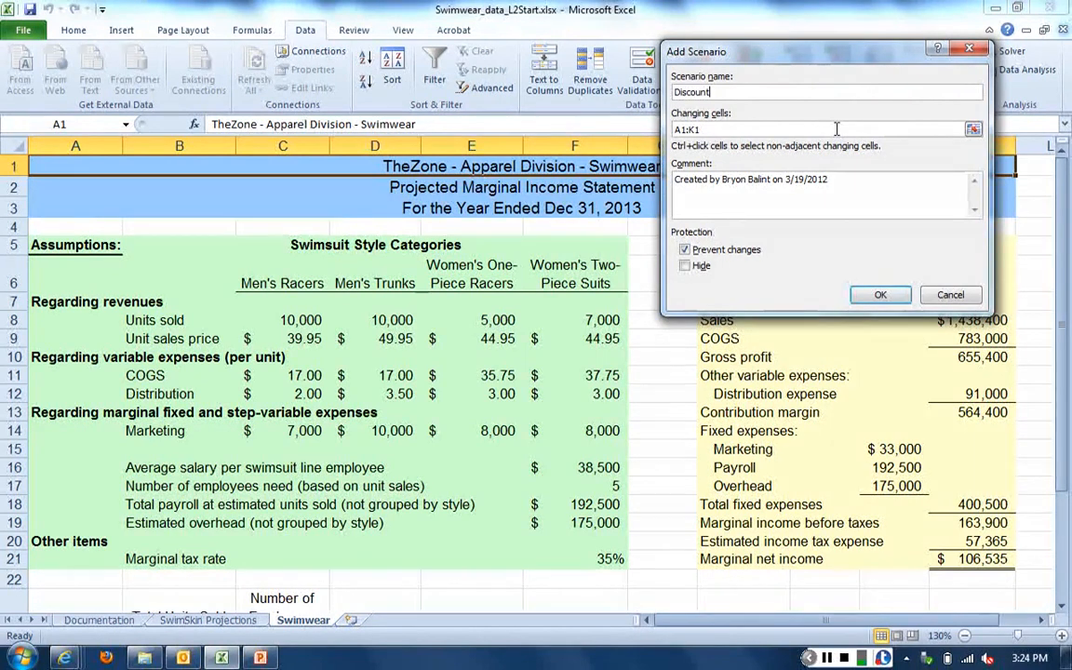
# - Set the Discount scenario's changing cells to the units sold in C8:F8 and the marketing expenses in C14:F14
pyautogui.press('Tab')
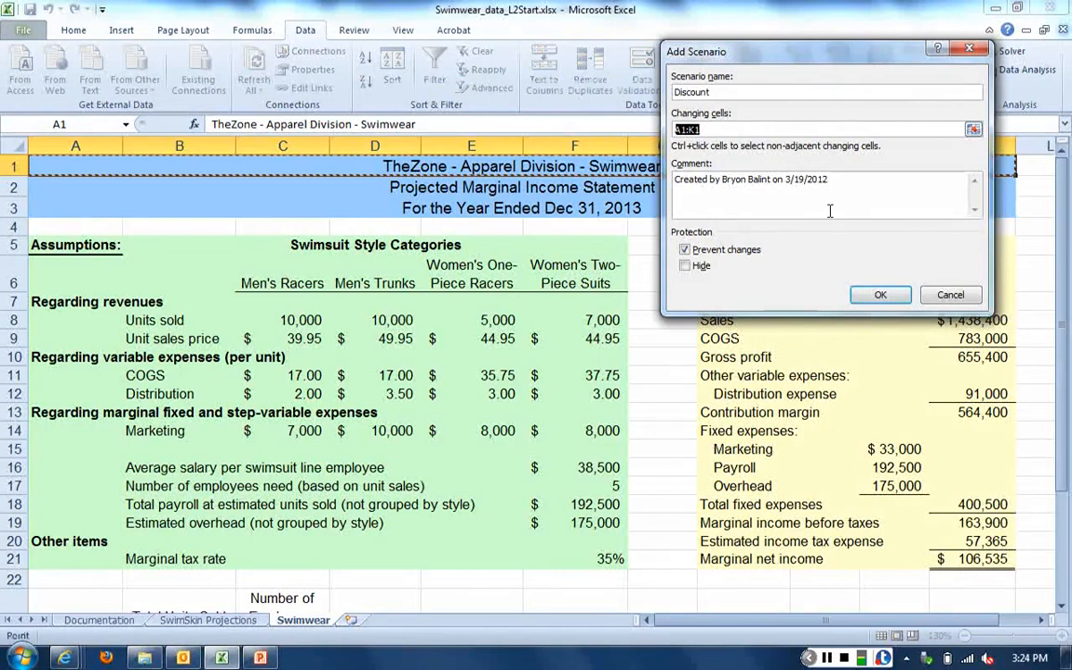
pyautogui.press('Delete')
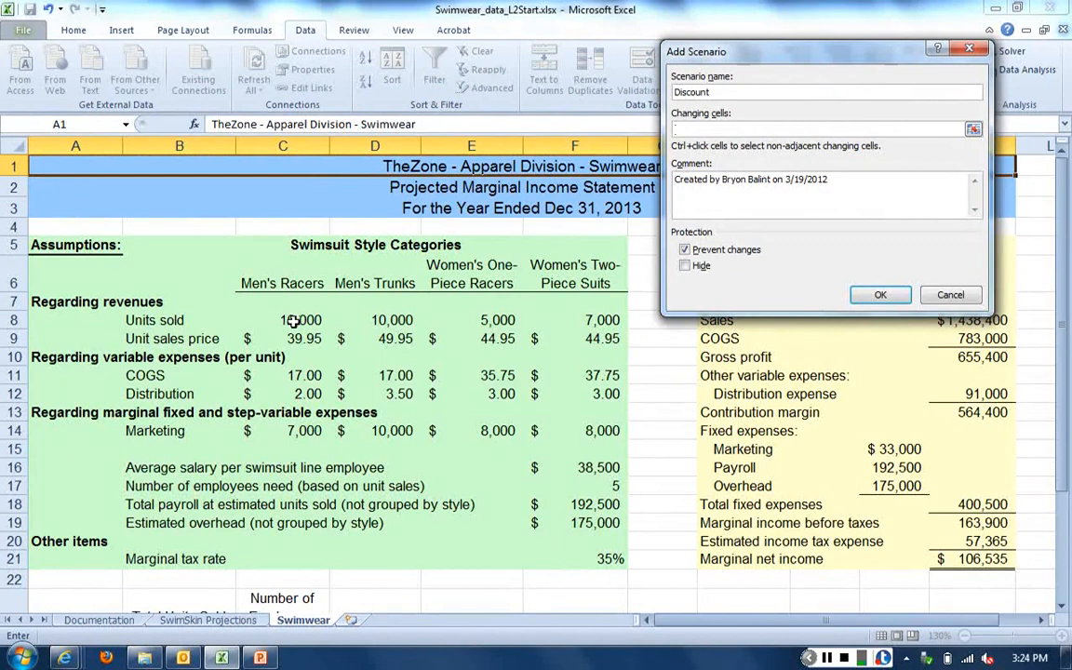
pyautogui.moveTo(292, 320); pyautogui.dragTo(578, 326)
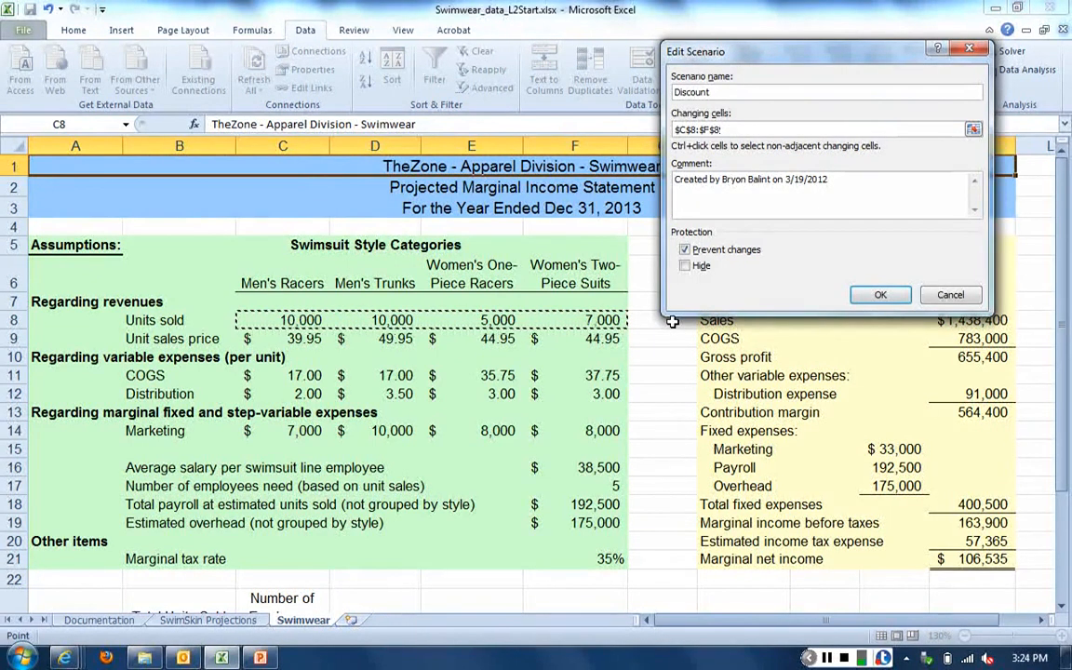
pyautogui.write(',')
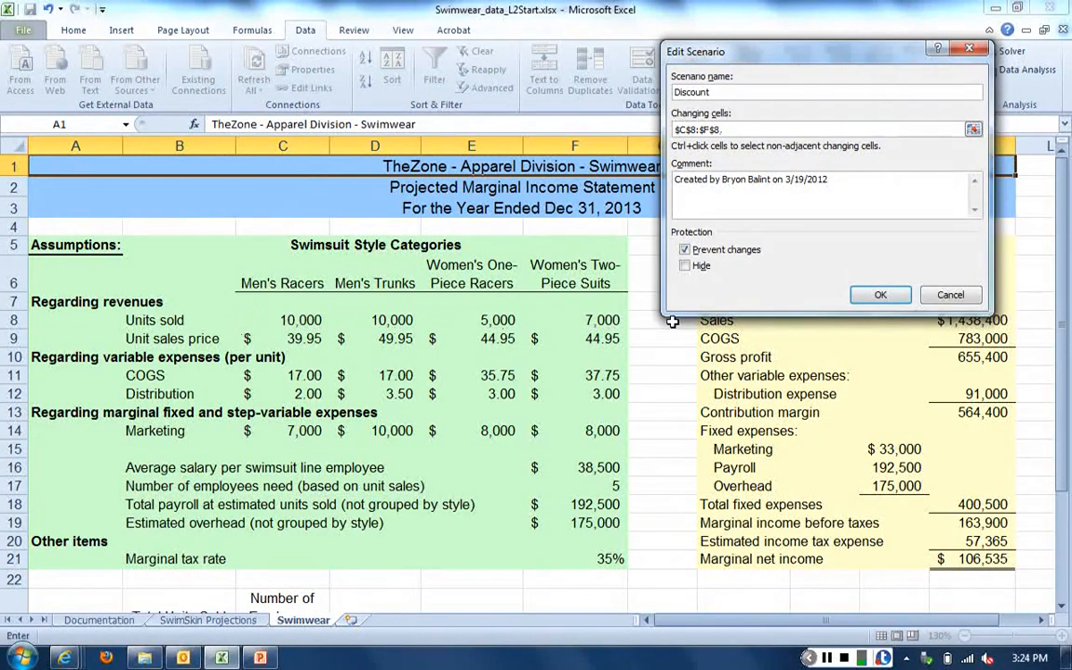
pyautogui.click(298, 432)
pyautogui.moveTo(297, 432); pyautogui.dragTo(567, 430)
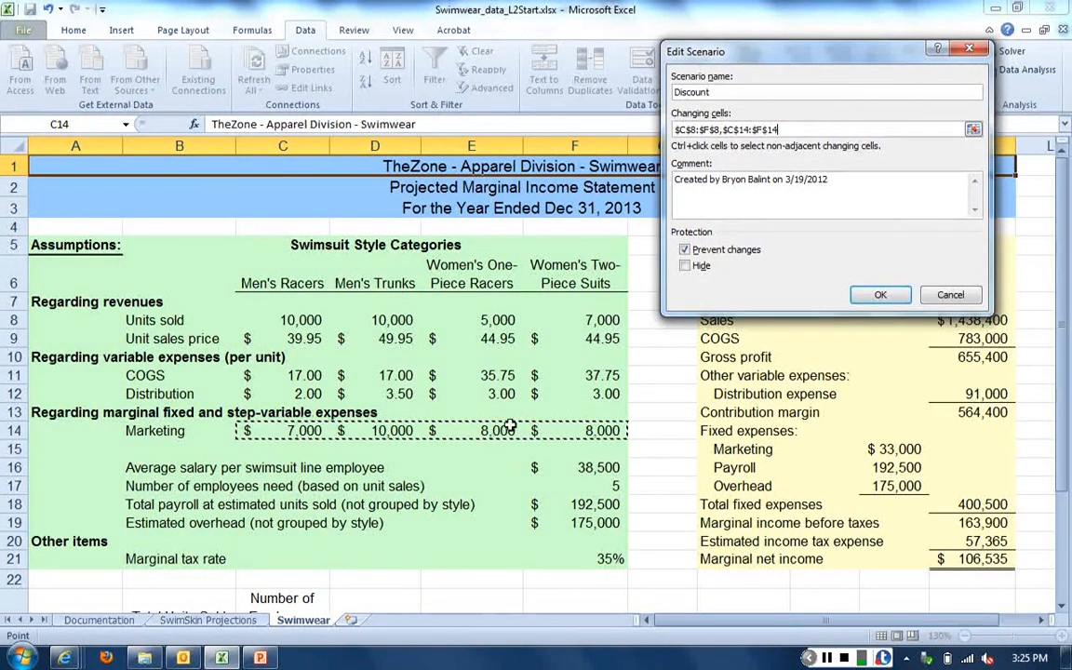
pyautogui.click(884, 296)
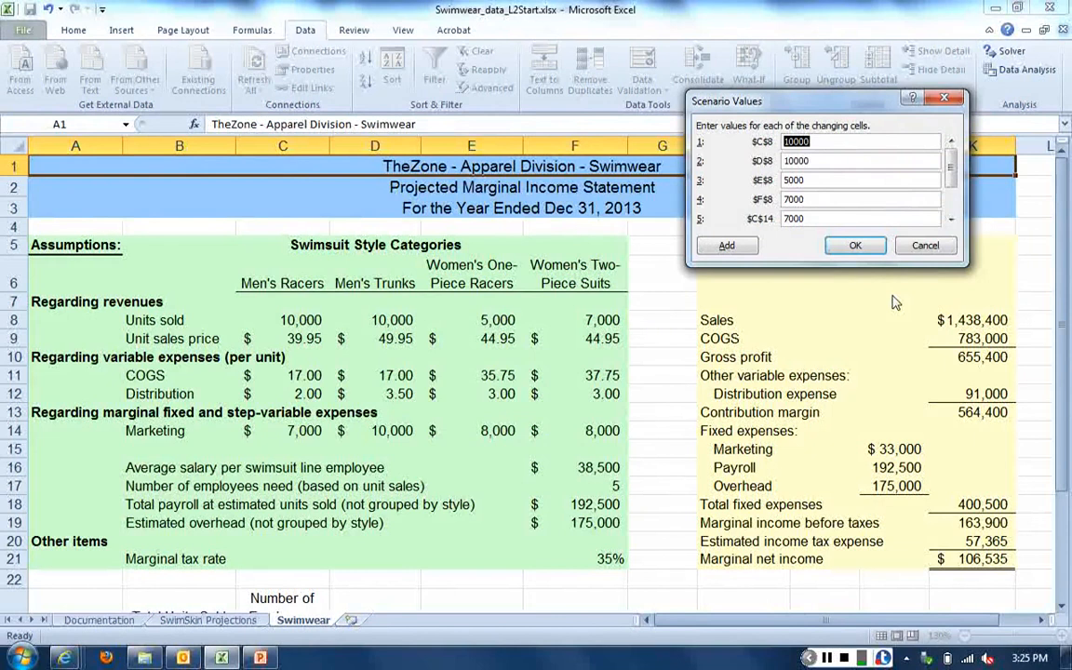
# - Switch to the Chapter.08 PowerPoint presentation, examine Table 8.1 with the swimsuit marketing and sales estimates full screen, and return to Excel
pyautogui.hotkey('alt', 'Tab')
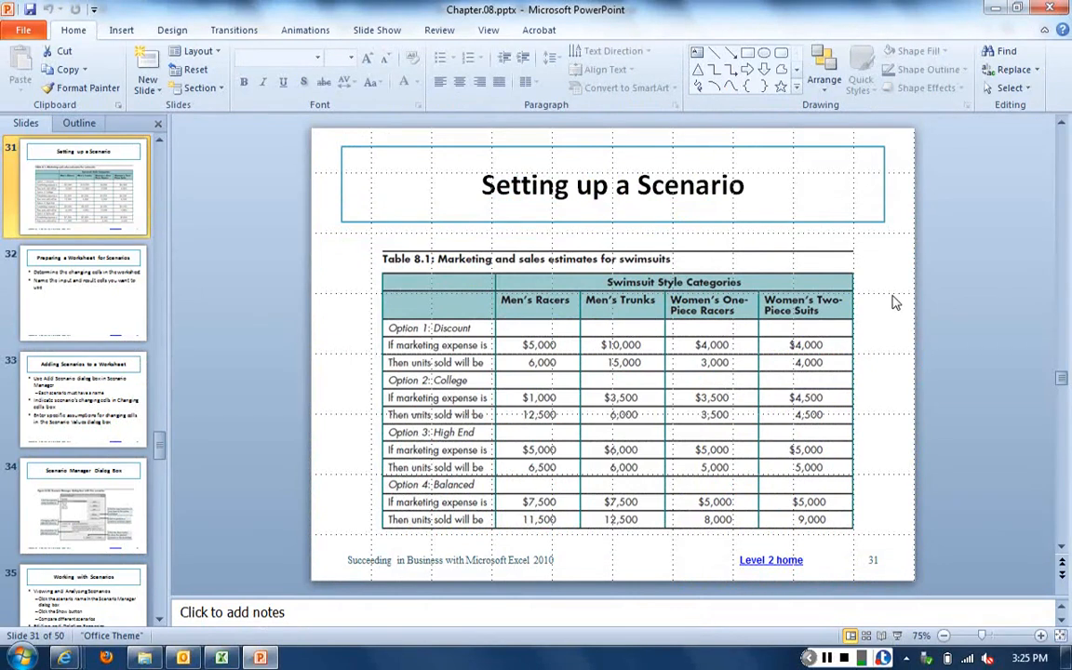
pyautogui.click(899, 636)
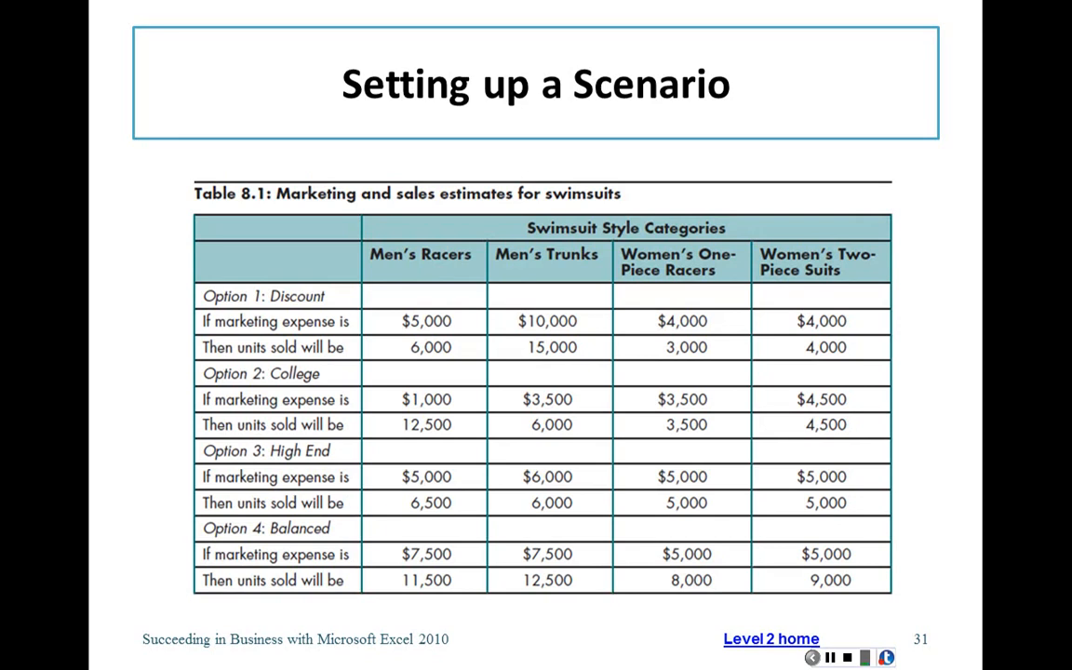
pyautogui.press('Escape')
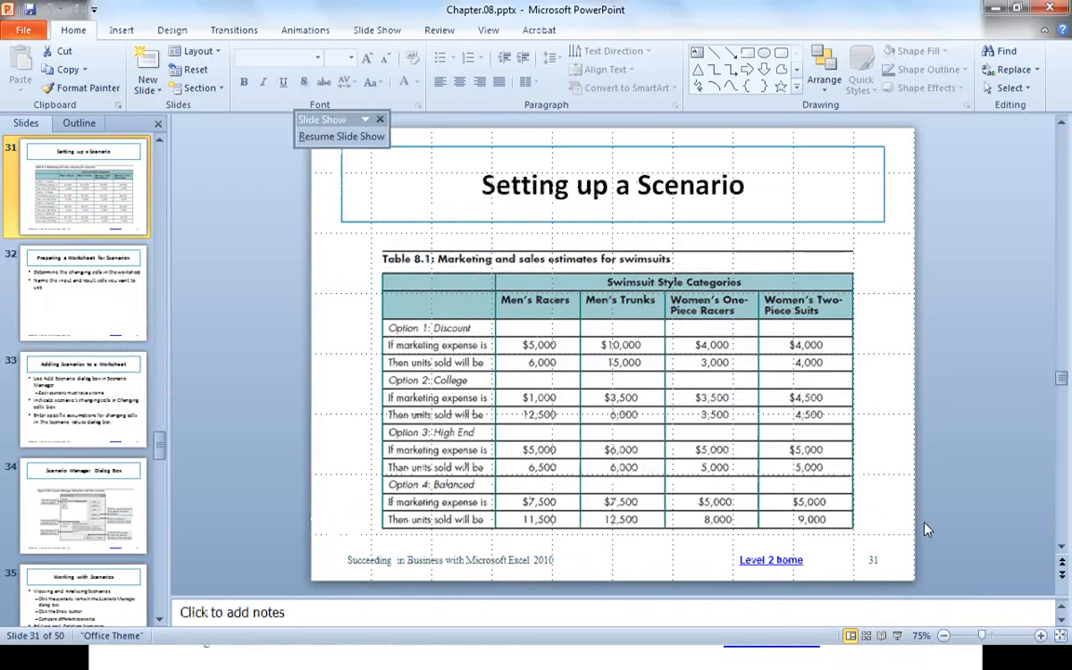
pyautogui.hotkey('alt', 'Tab')
pyautogui.hotkey('alt', 'Tab')
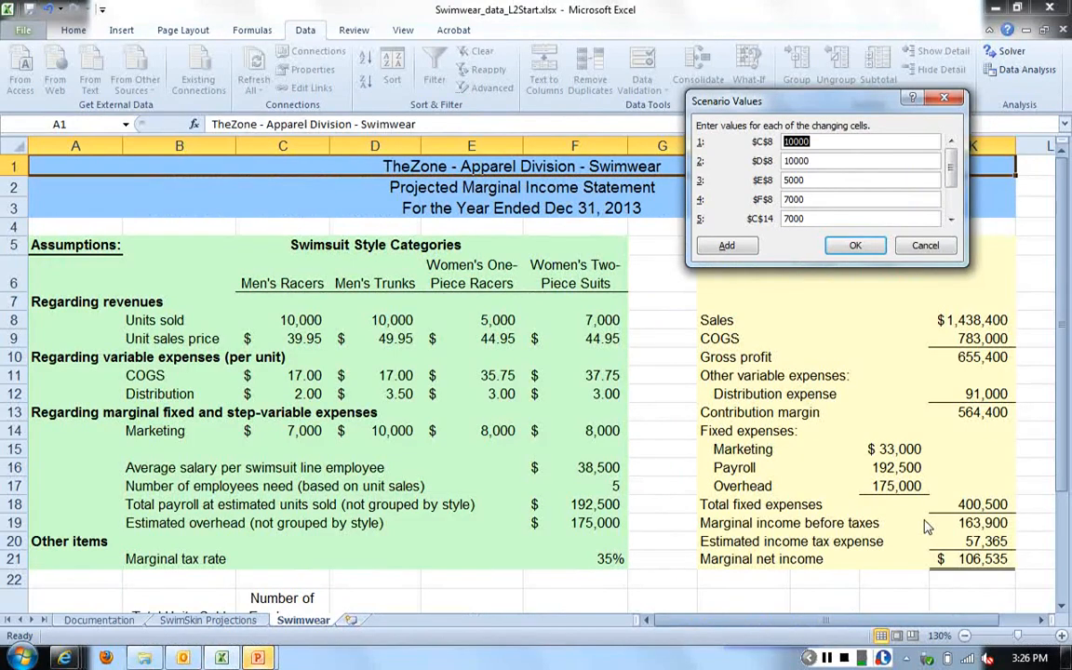
pyautogui.write('3000')
pyautogui.moveTo(829, 180); pyautogui.dragTo(765, 182)
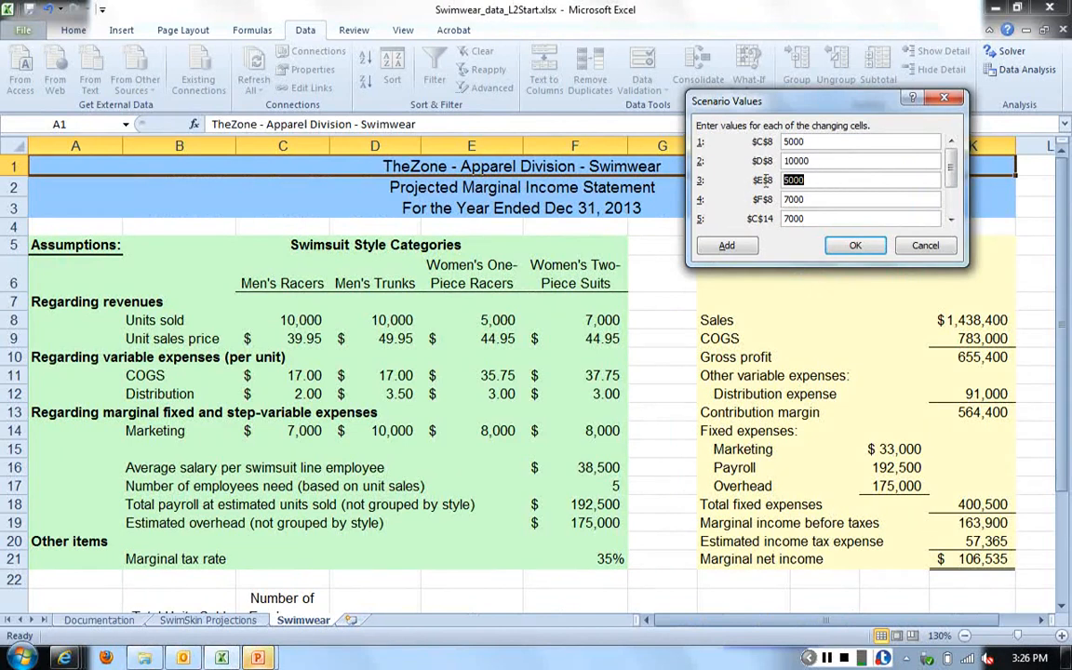
pyautogui.write('4000')
pyautogui.press('Tab')
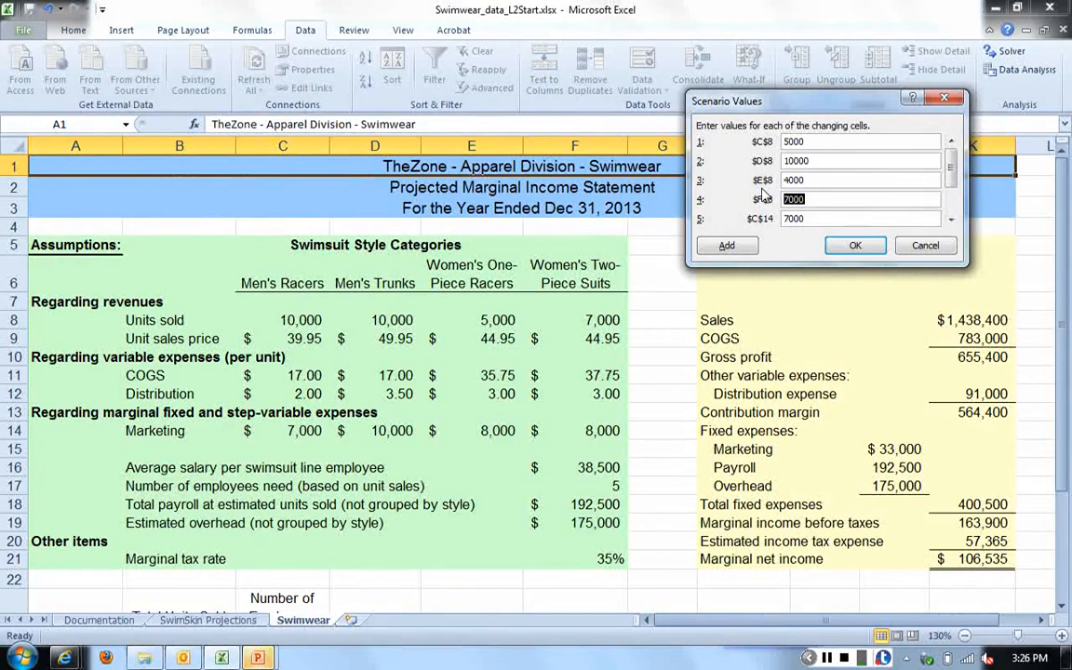
pyautogui.write('4000')
# - Recheck the Discount option's marketing expenses and units sold in Table 8.1 of the PowerPoint slide, and return to Excel
pyautogui.hotkey('alt', 'Tab')
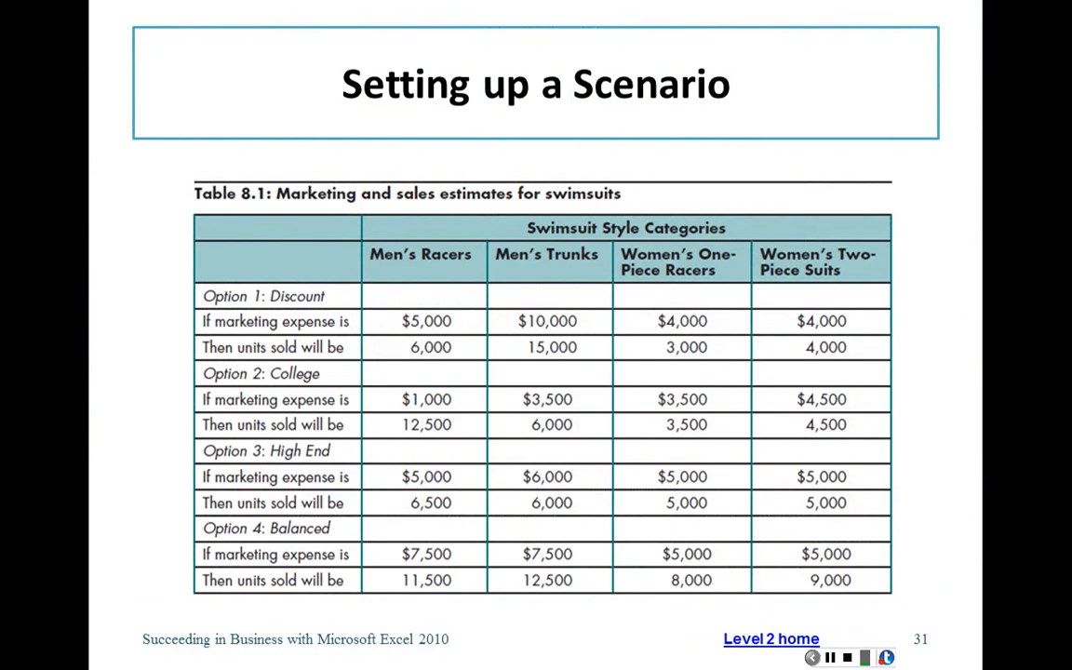
pyautogui.hotkey('alt', 'Tab')
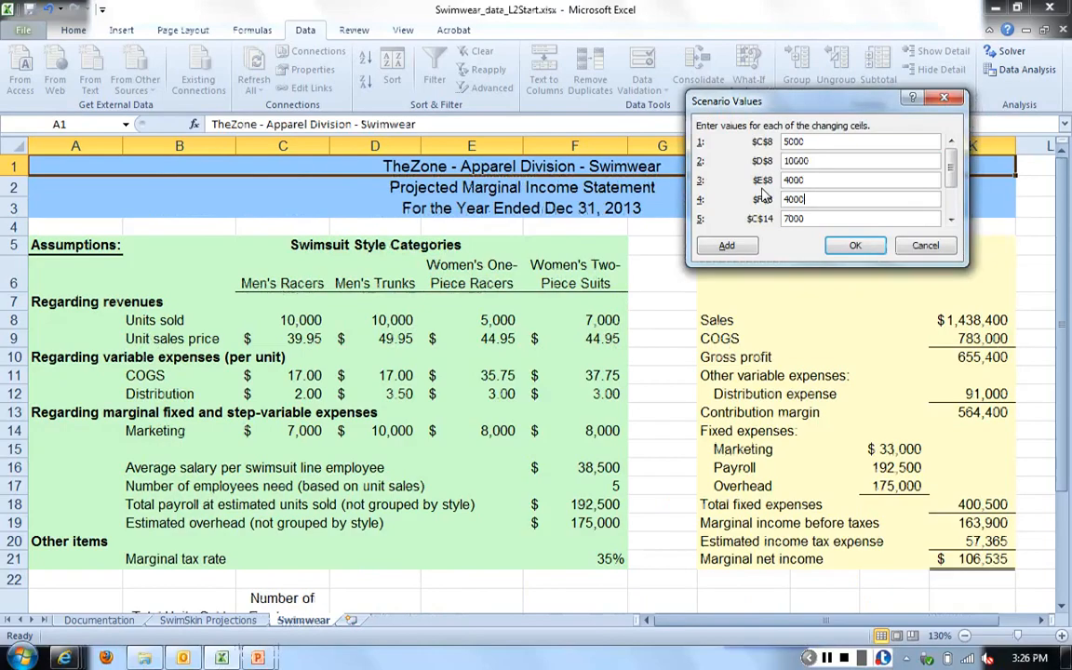
pyautogui.hotkey('alt', 'Tab')
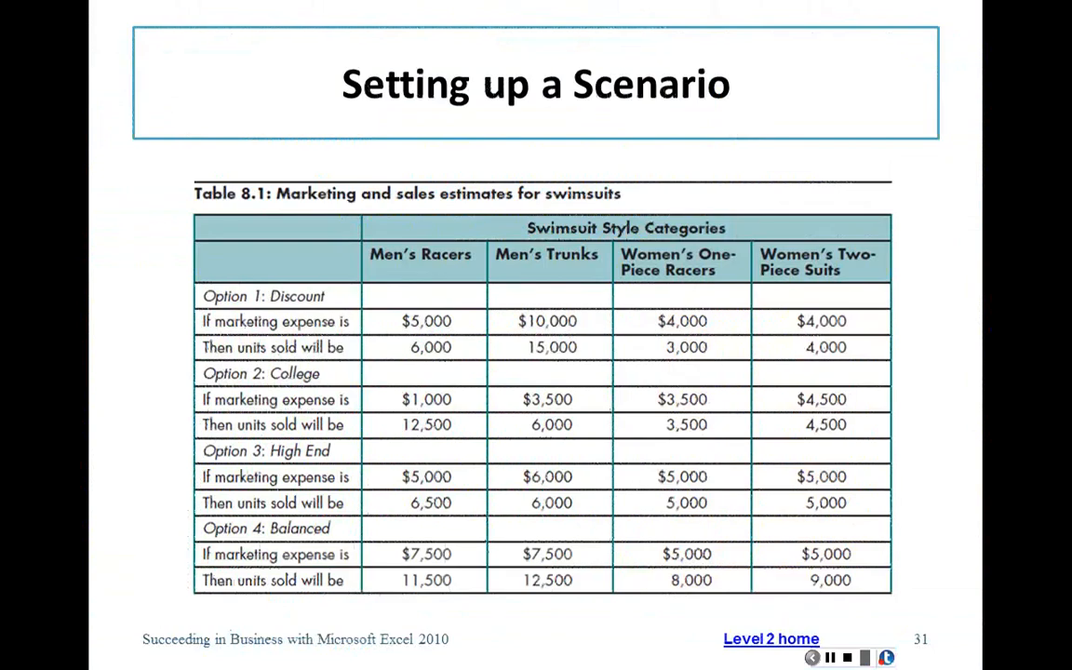
pyautogui.hotkey('alt', 'Tab')
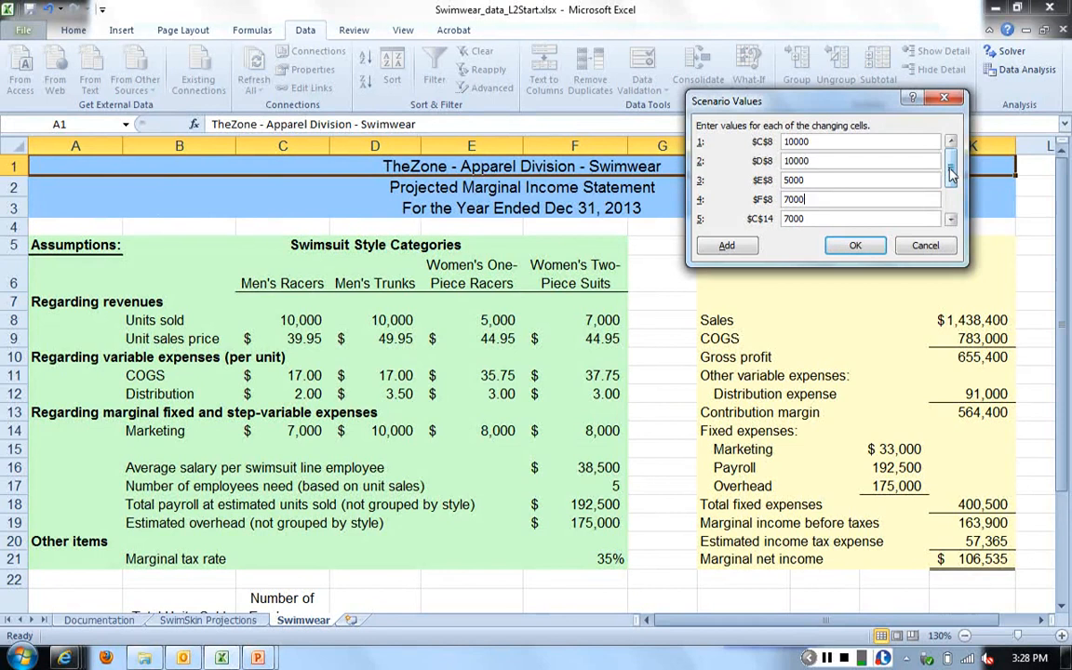
# - Set the Discount scenario's marketing expenses to 5000 for C14, 4000 for E14 and 4000 for F14
pyautogui.scroll(-3, 951, 172)
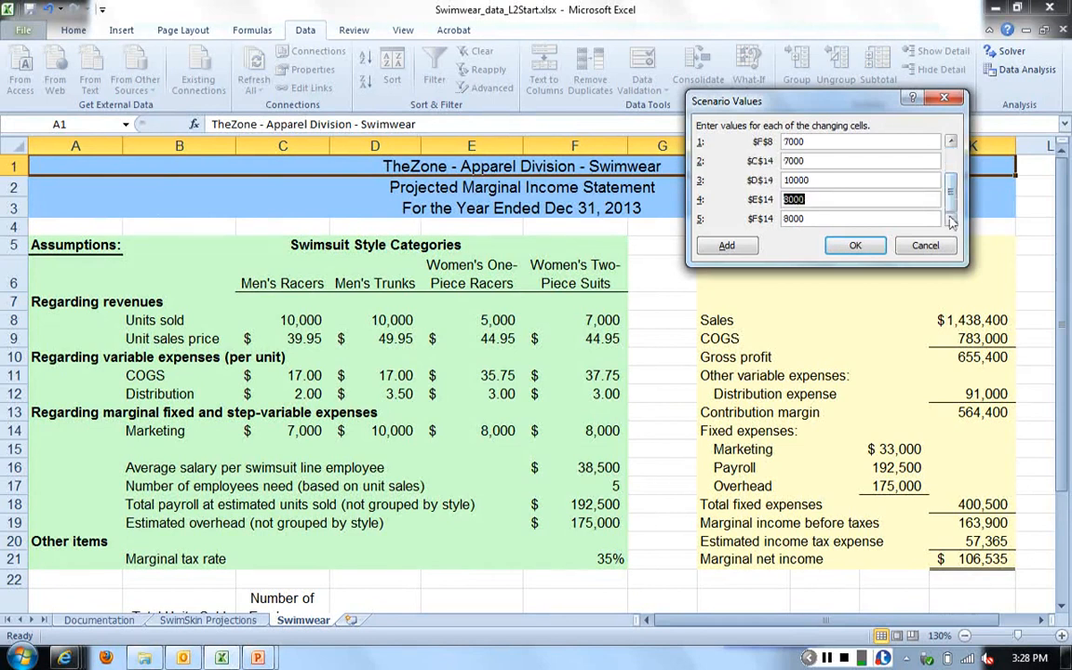
pyautogui.doubleClick(814, 160)
pyautogui.write('5000')
pyautogui.press('Tab')
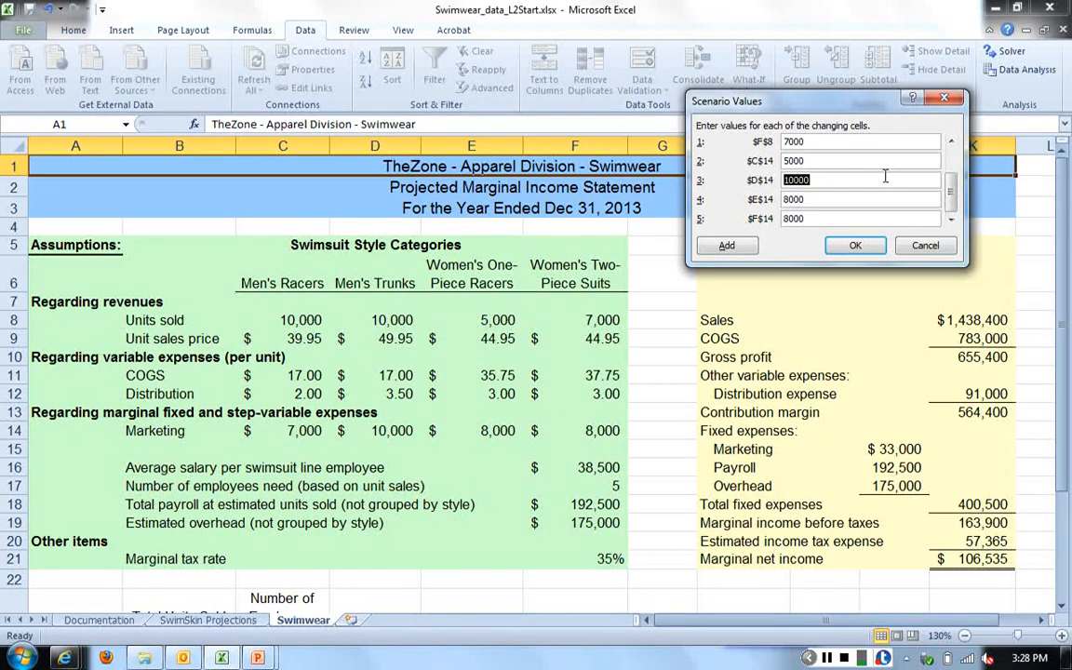
pyautogui.press('Tab')
pyautogui.write('4000')
pyautogui.press('Tab')
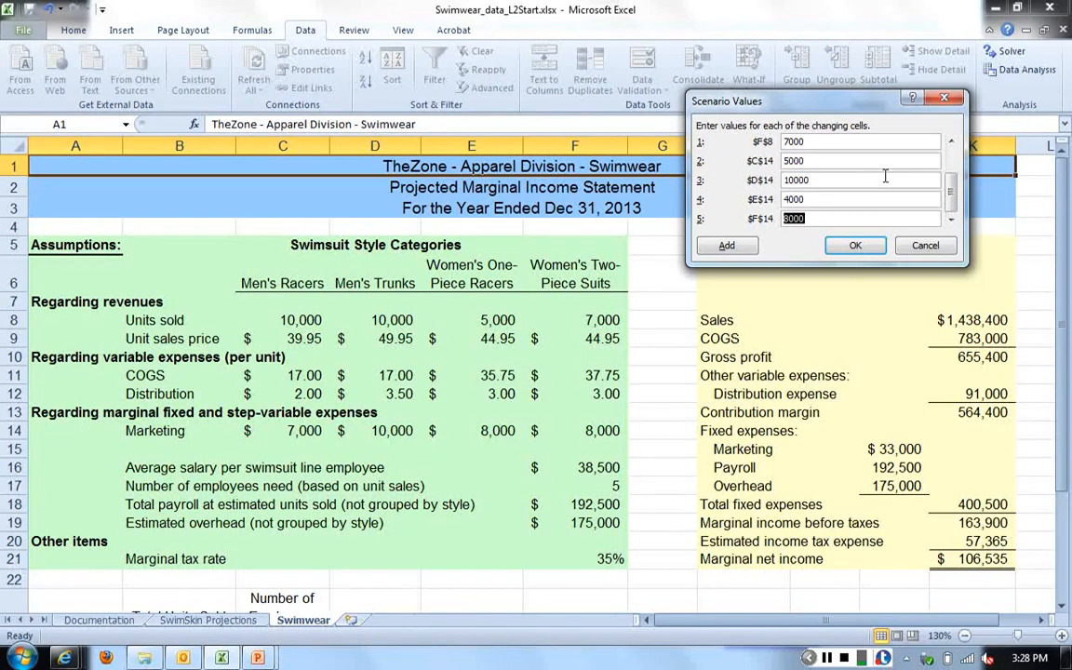
pyautogui.write('4000')
# - Set the Discount scenario's units sold to 6000 for C8, 15000 for D8, 3000 for E8 and 4000 for F8, and save the scenario
pyautogui.moveTo(951, 182); pyautogui.dragTo(954, 154)
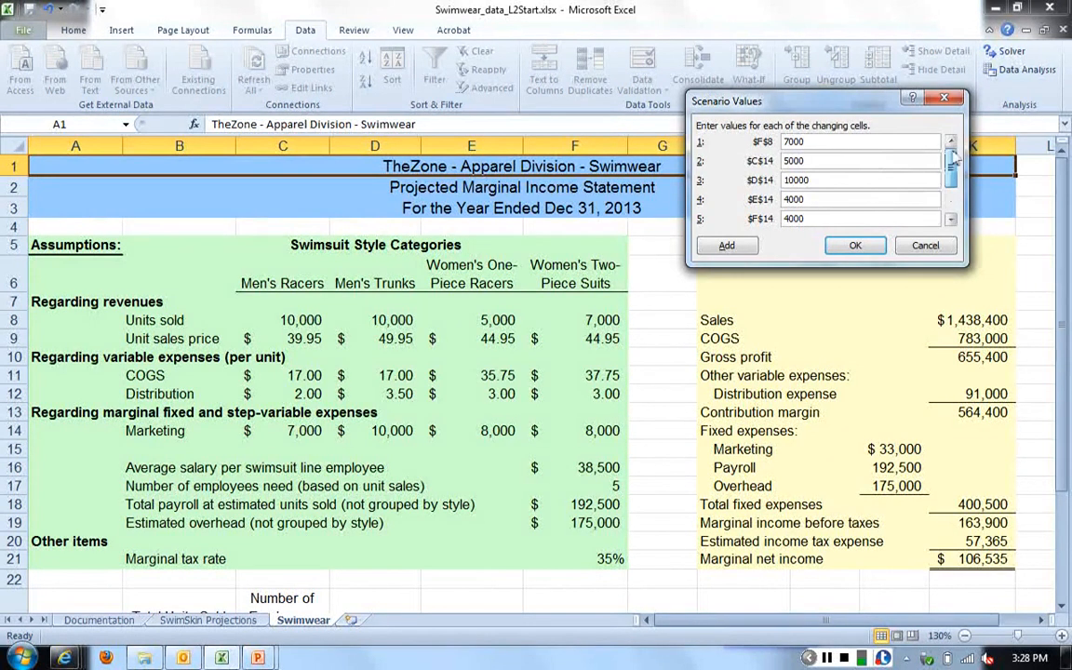
pyautogui.hotkey('alt', 'Tab')
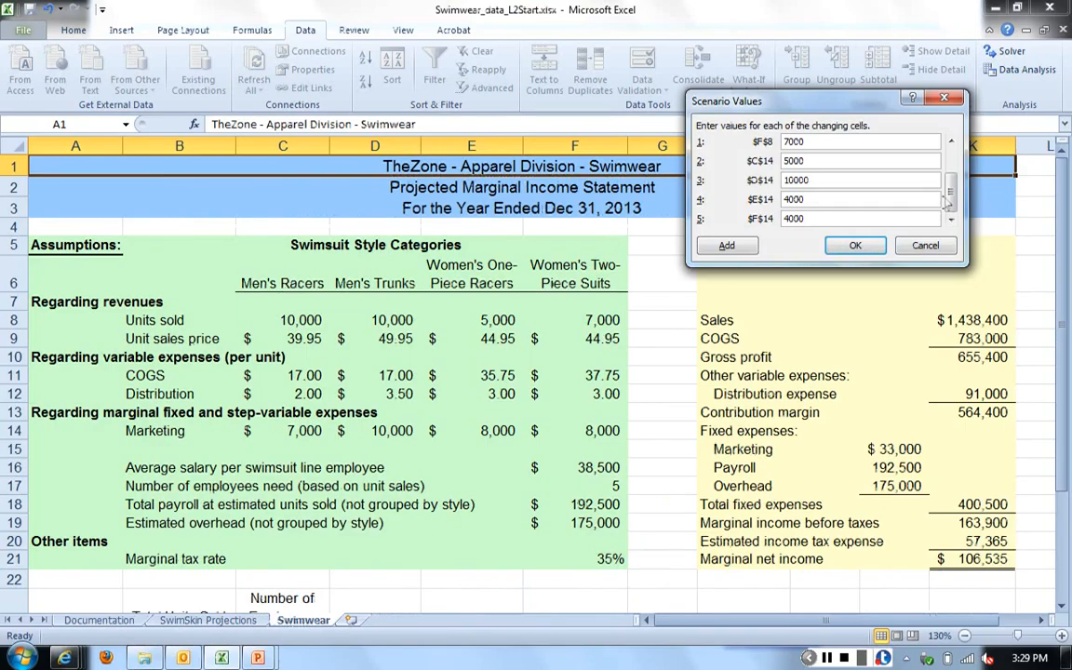
pyautogui.moveTo(825, 143); pyautogui.dragTo(732, 150)
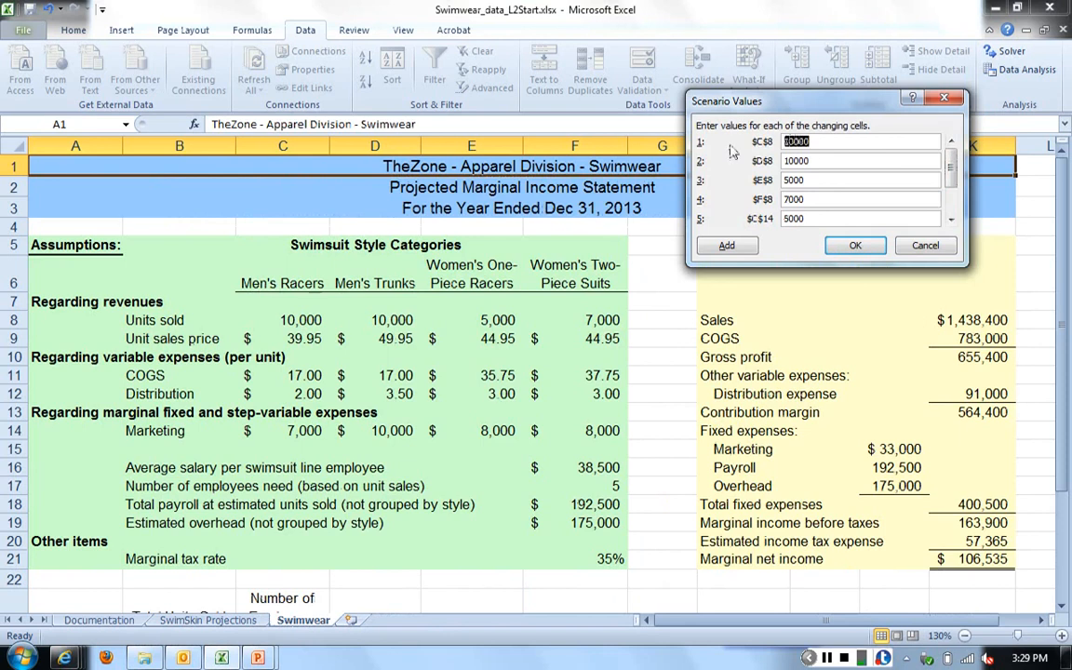
pyautogui.write('6000')
pyautogui.press('Tab')
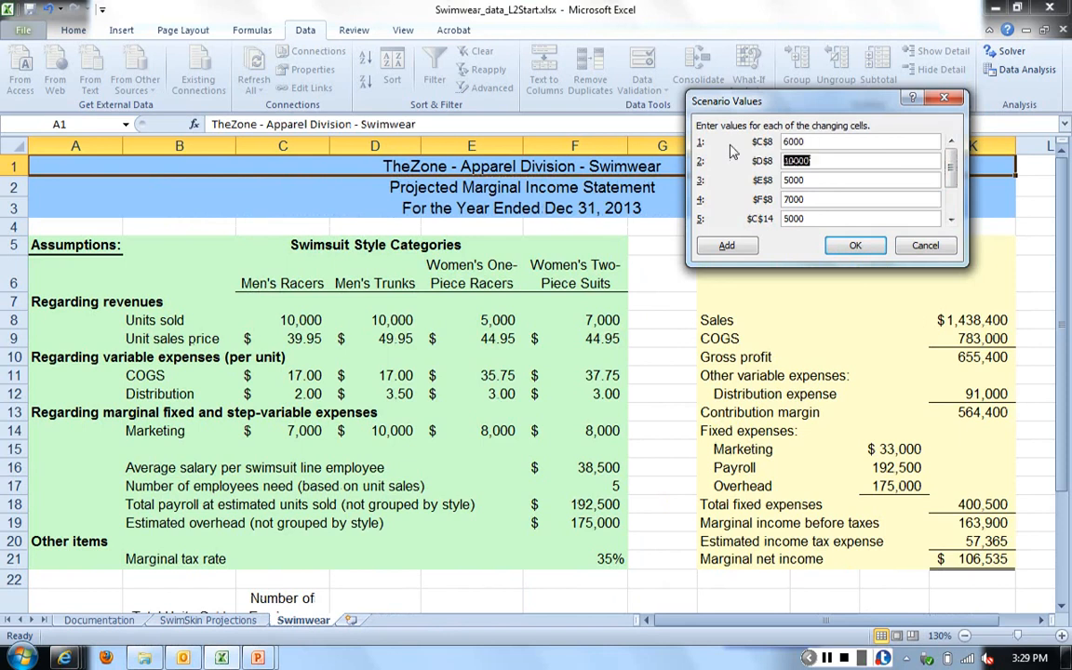
pyautogui.write('15000')
pyautogui.press('Tab')
pyautogui.write('3000')
pyautogui.press('Tab')
pyautogui.write('4000')
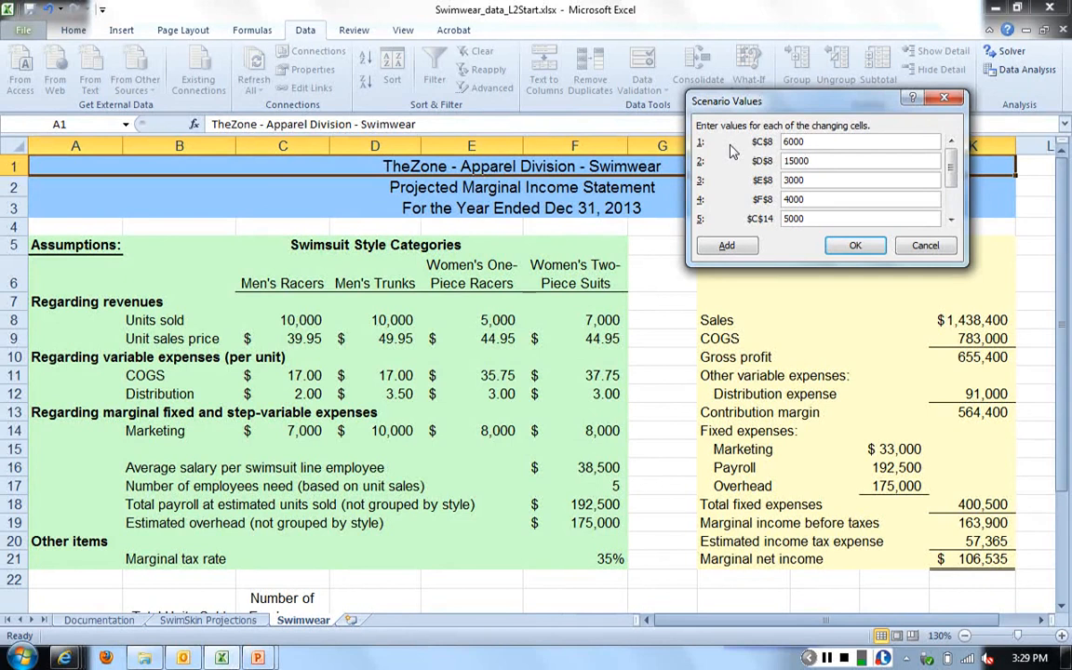
pyautogui.click(855, 247)
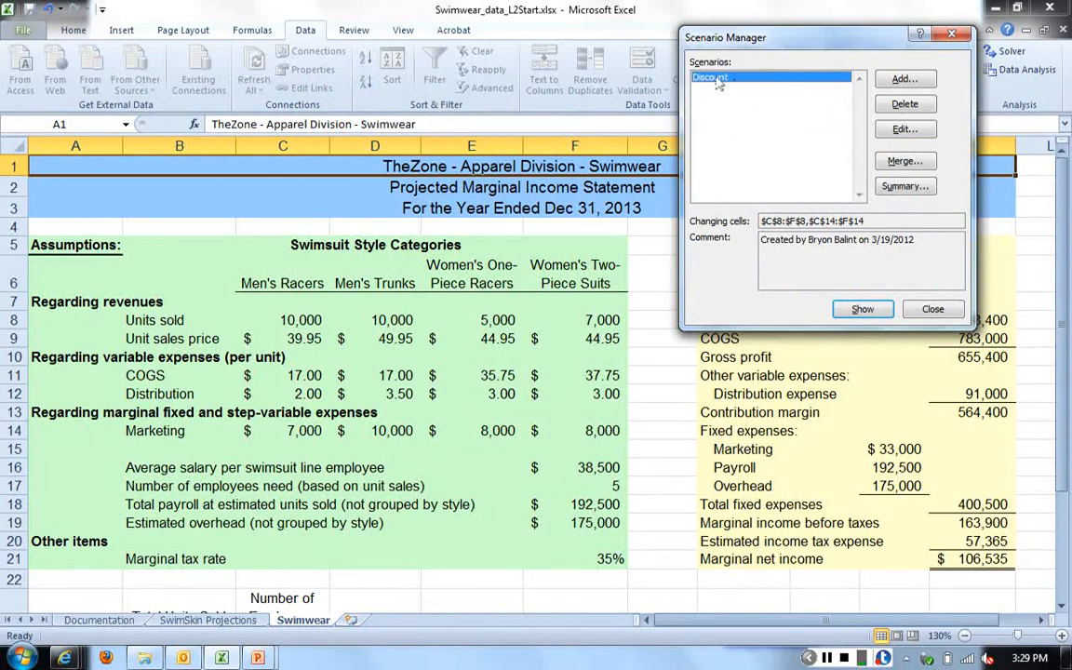
# - Show the Discount scenario's values in the Swimwear worksheet and close the Scenario Manager
pyautogui.moveTo(729, 48); pyautogui.dragTo(566, 44)
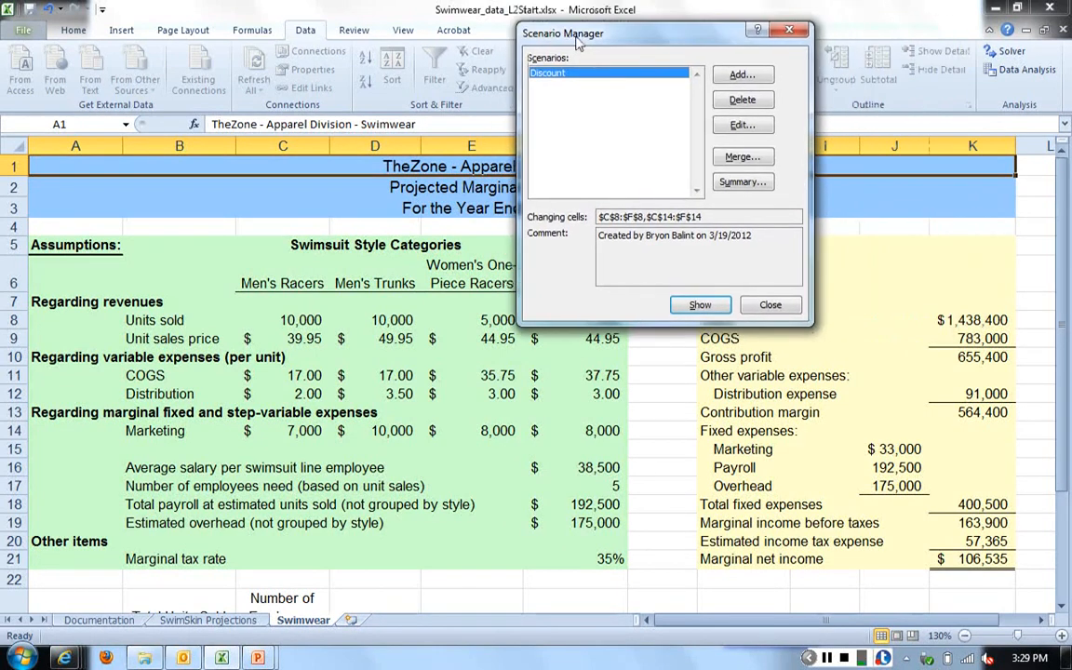
pyautogui.click(701, 307)
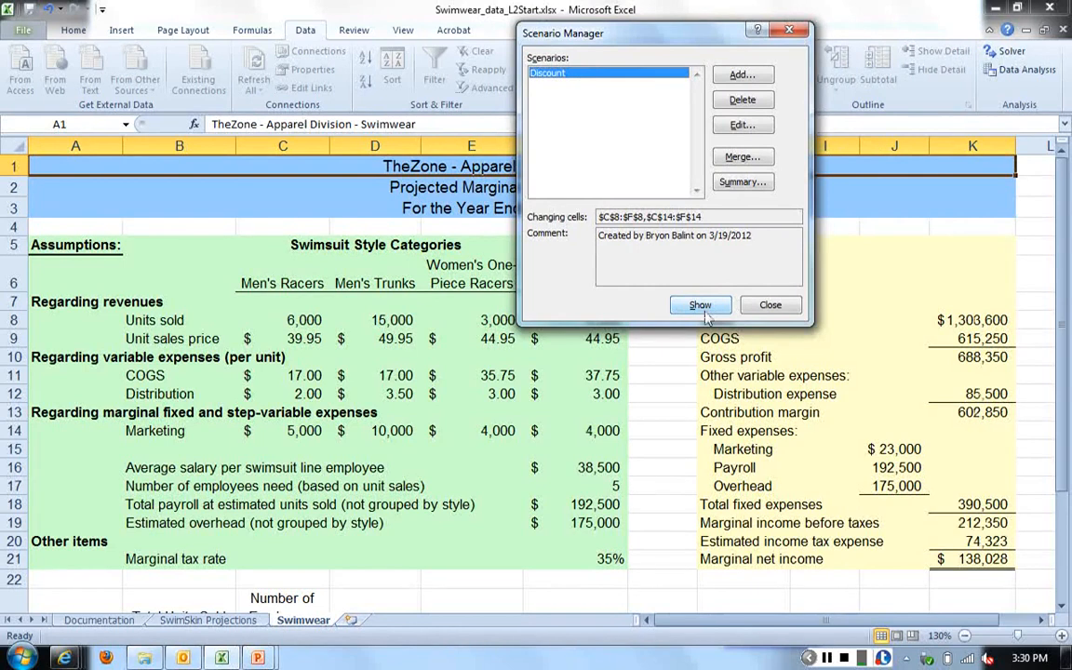
pyautogui.click(772, 310)
pyautogui.click(772, 310)
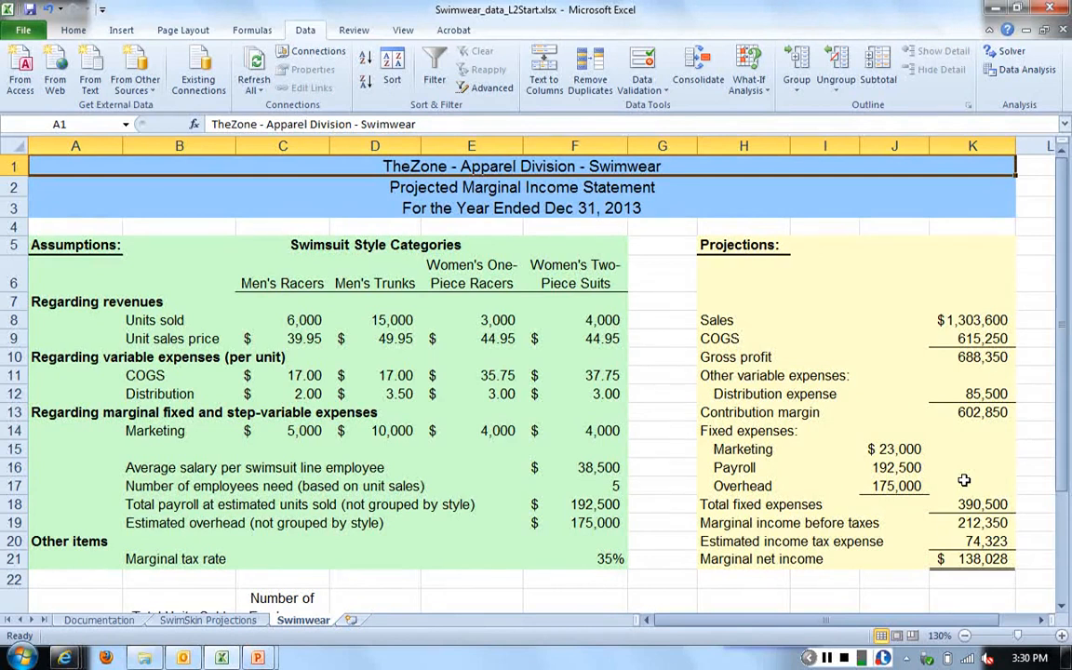
# - Check the High End option in Table 8.1 of the PowerPoint slide, and add a scenario named High End in Excel
pyautogui.hotkey('alt', 'Tab')
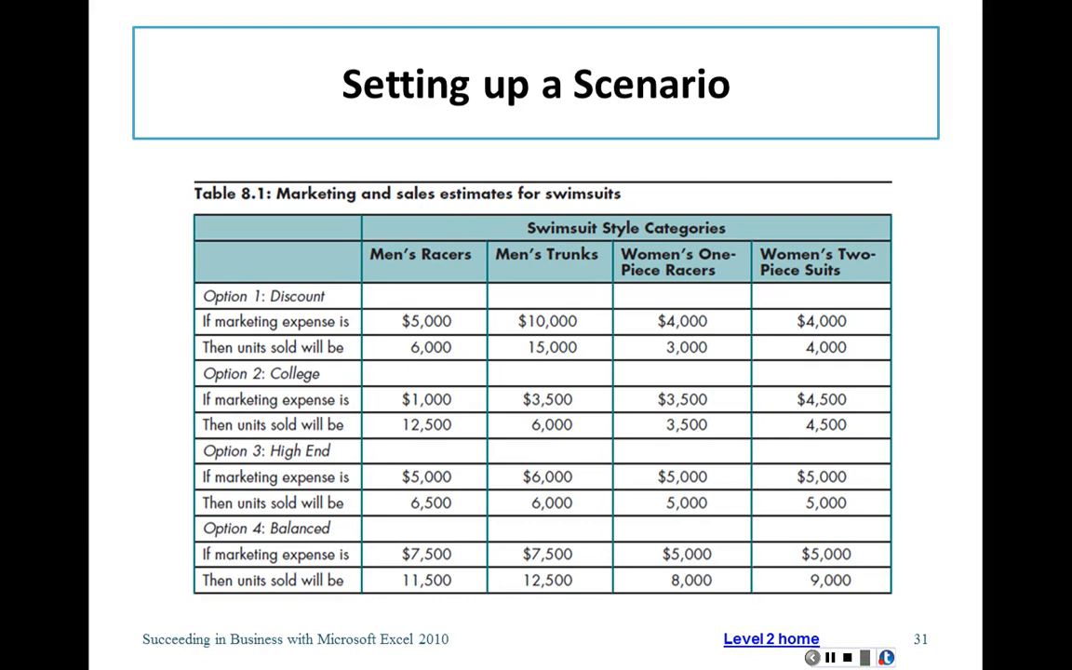
pyautogui.hotkey('alt', 'Tab')
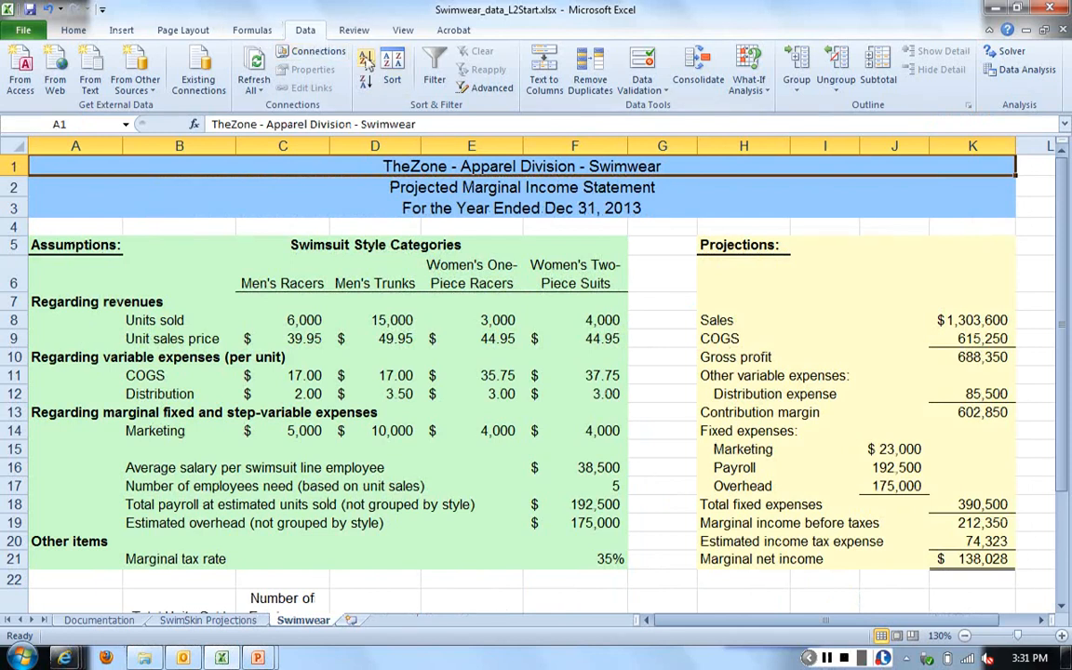
pyautogui.click(749, 75)
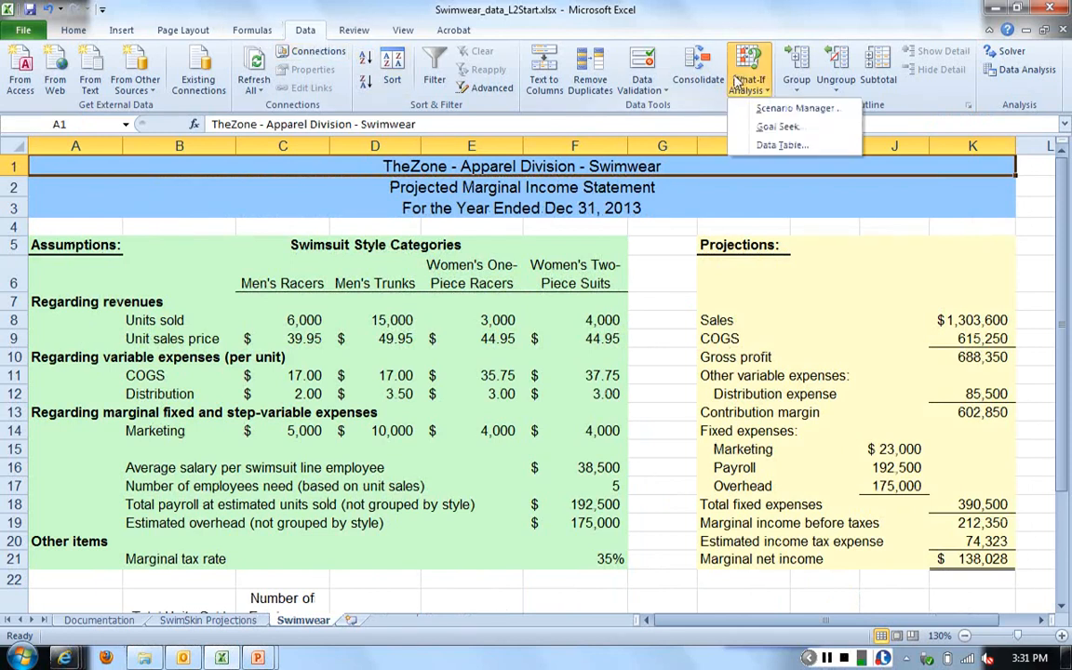
pyautogui.click(789, 112)
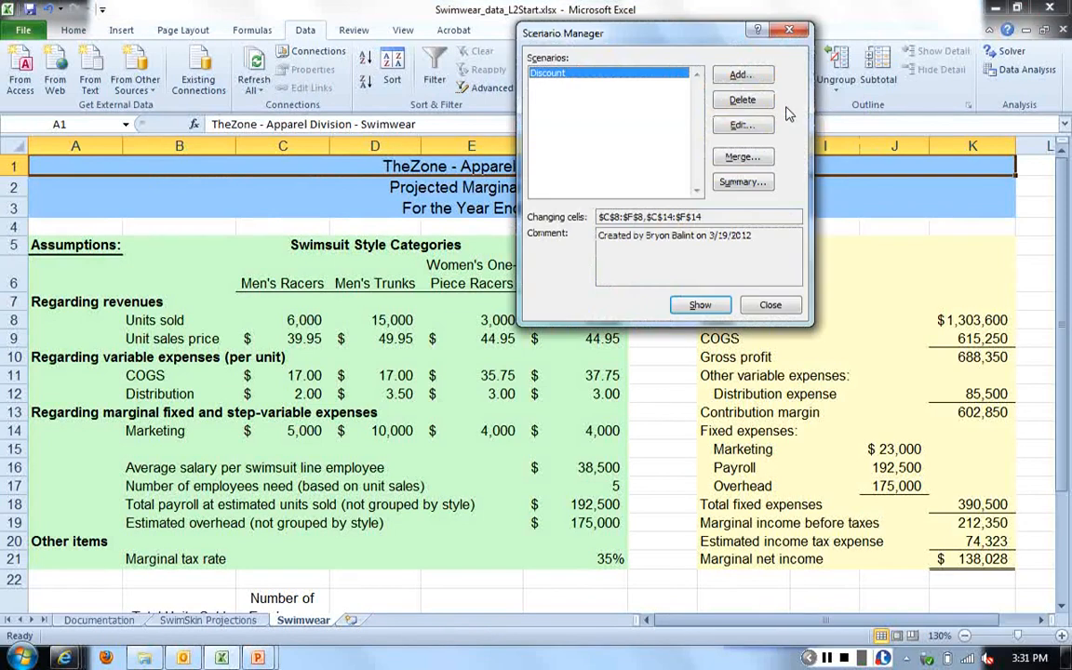
pyautogui.click(738, 76)
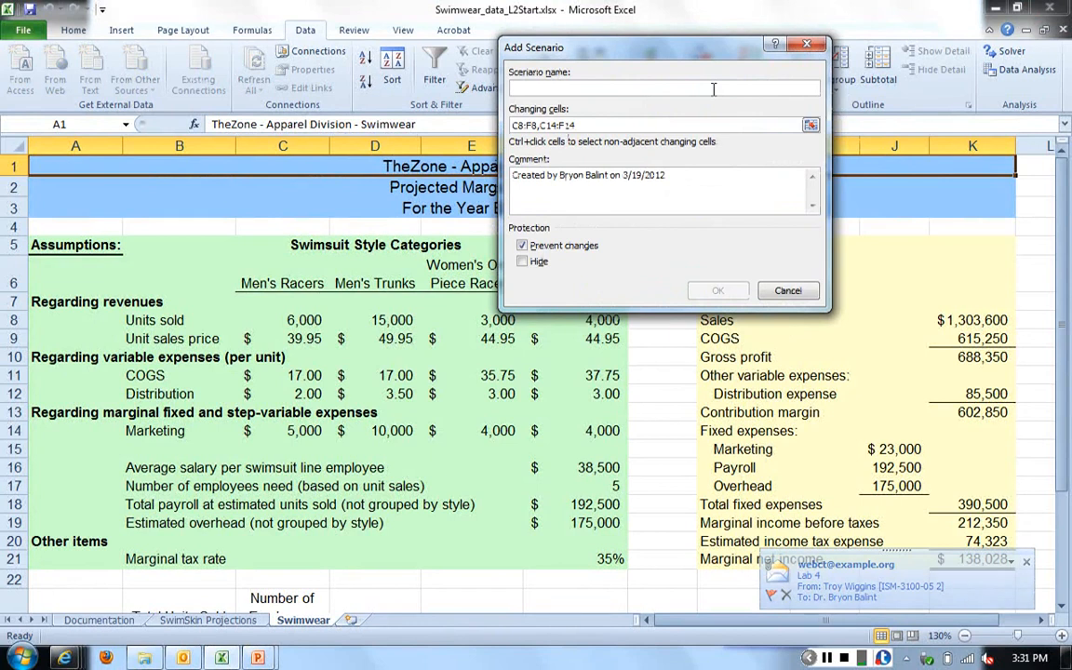
pyautogui.write('High End')
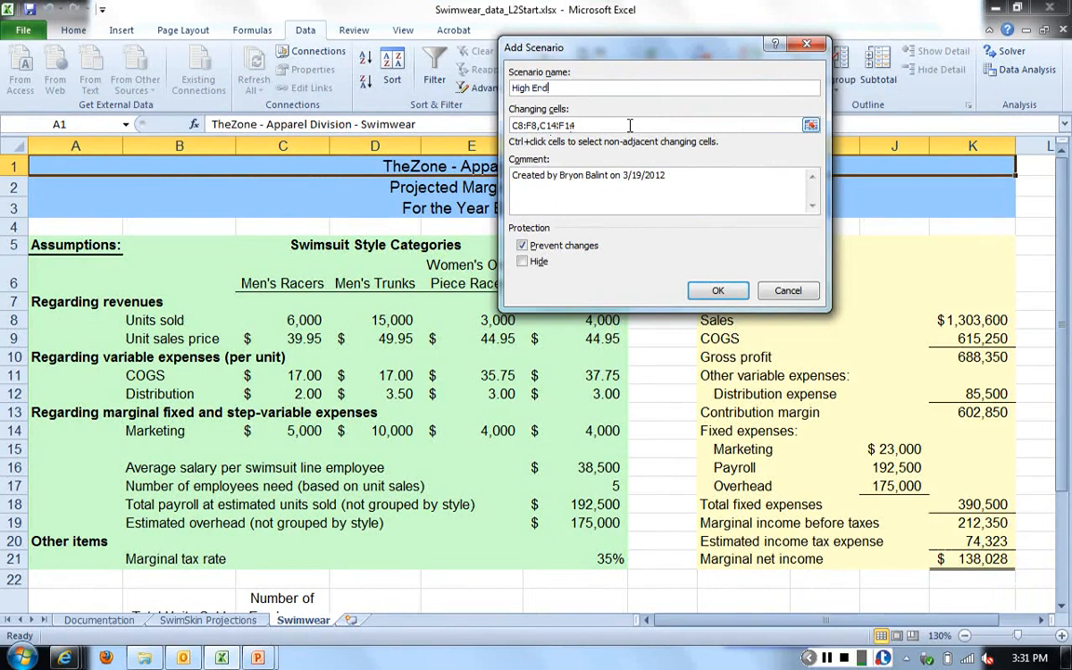
pyautogui.click(717, 291)
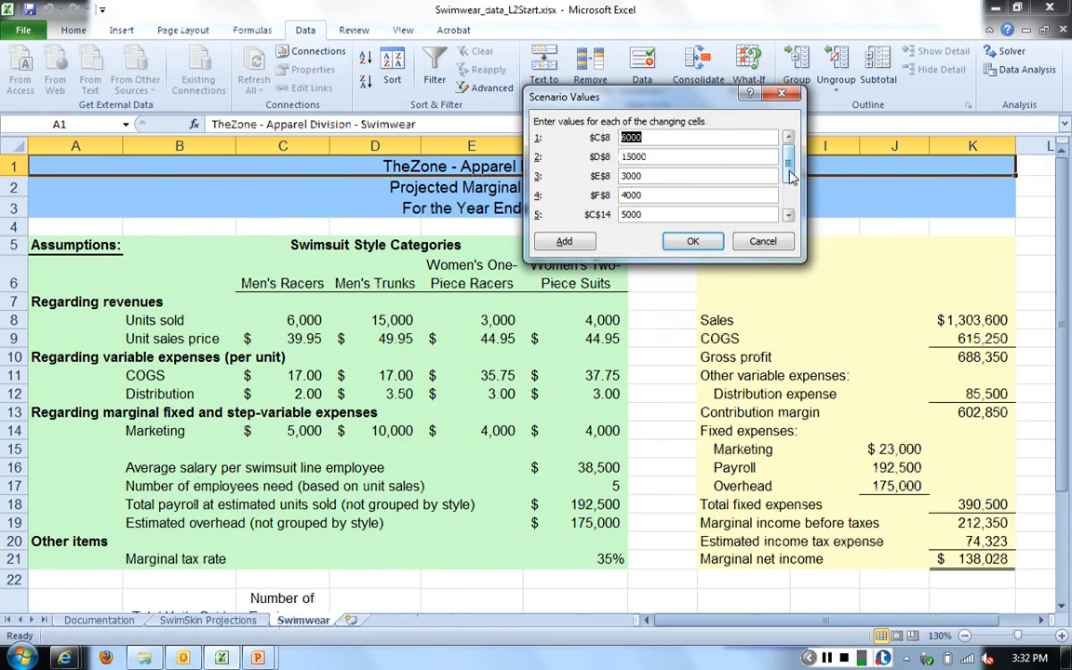
# - Set the High End scenario's marketing expenses to 6000 for D14, 5000 for E14 and 5000 for F14
pyautogui.scroll(-3, 712, 167)
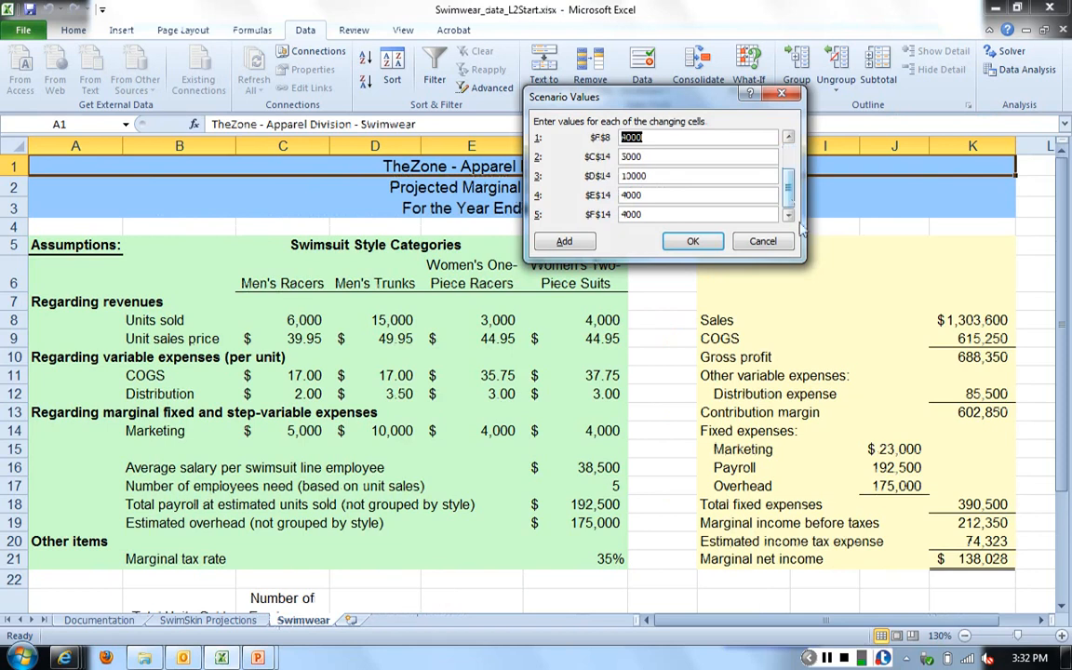
pyautogui.click(668, 176)
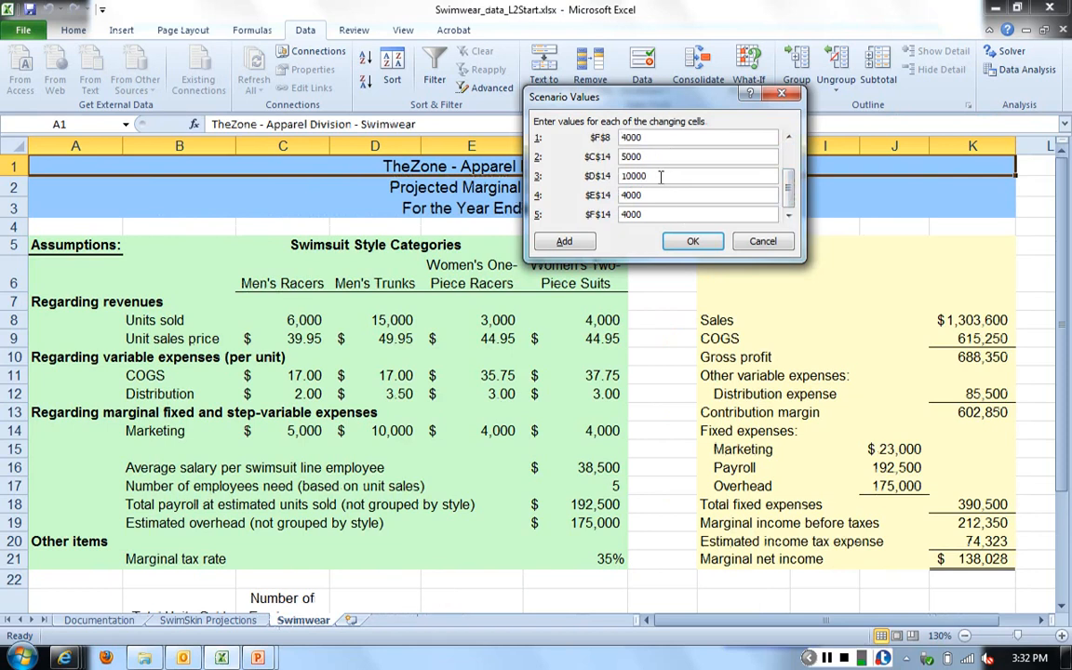
pyautogui.moveTo(669, 176); pyautogui.dragTo(568, 158)
pyautogui.write('5000')
pyautogui.press('Tab')
pyautogui.write('5000')
pyautogui.press('Tab')
pyautogui.write('5000')
# - Set the High End scenario's units sold to 6500 for C8, 6000 for D8, 5000 for E8 and 5000 for F8
pyautogui.moveTo(787, 186); pyautogui.dragTo(790, 160)
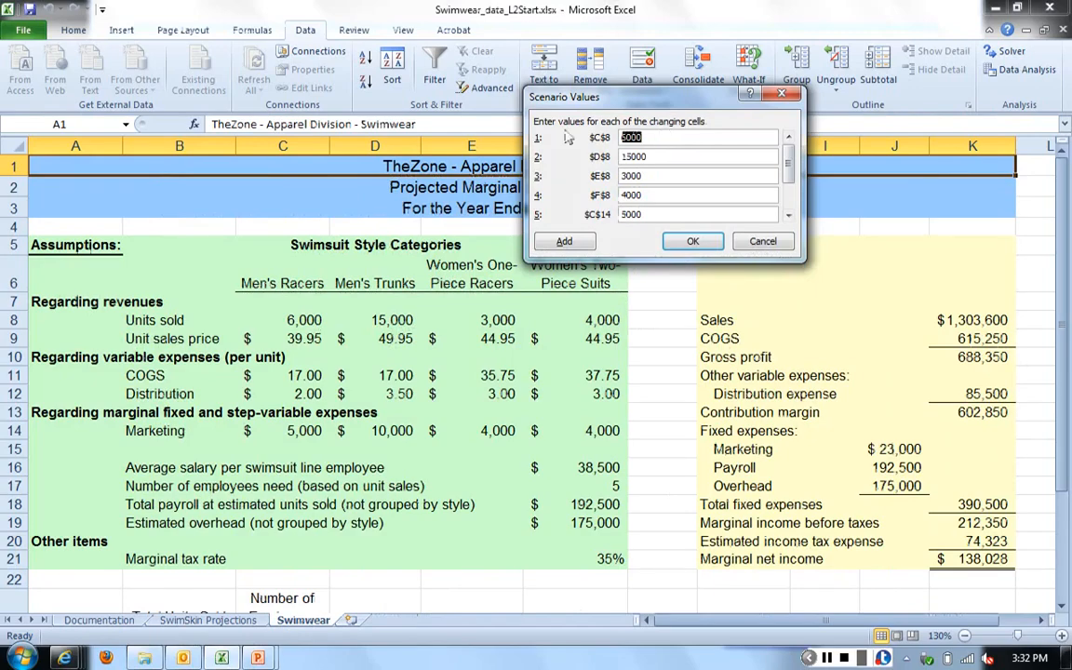
pyautogui.write('5500')
pyautogui.press('Tab')
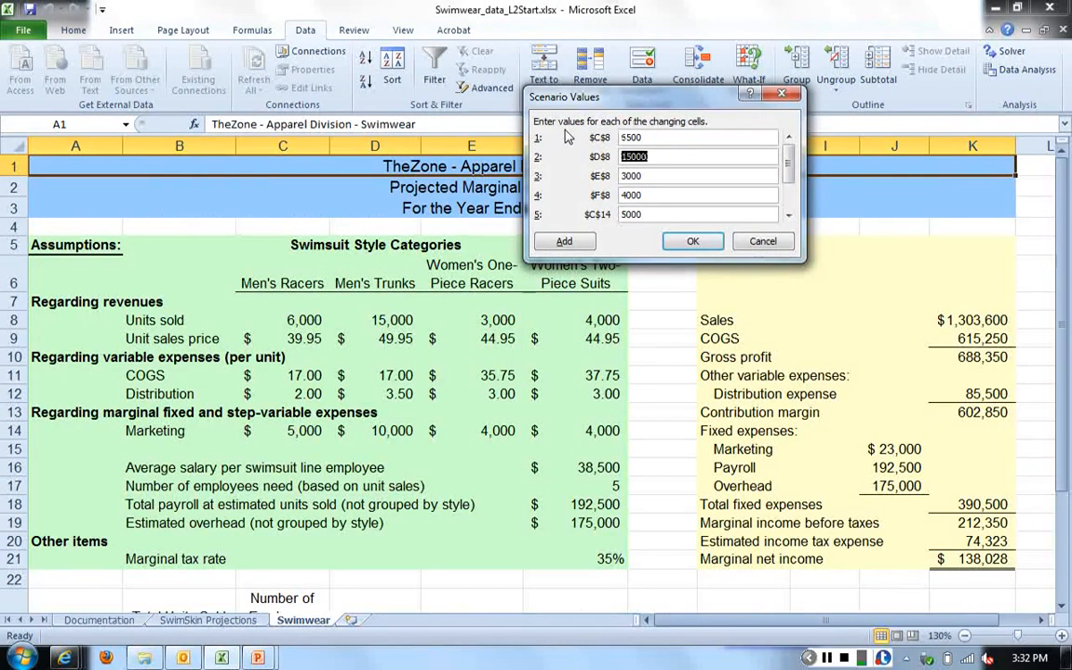
pyautogui.write('8000')
pyautogui.press('Tab')
pyautogui.write('5000')
pyautogui.press('Tab')
pyautogui.write('5000')
# - Save the High End scenario and show its values in the Swimwear worksheet
pyautogui.click(694, 244)
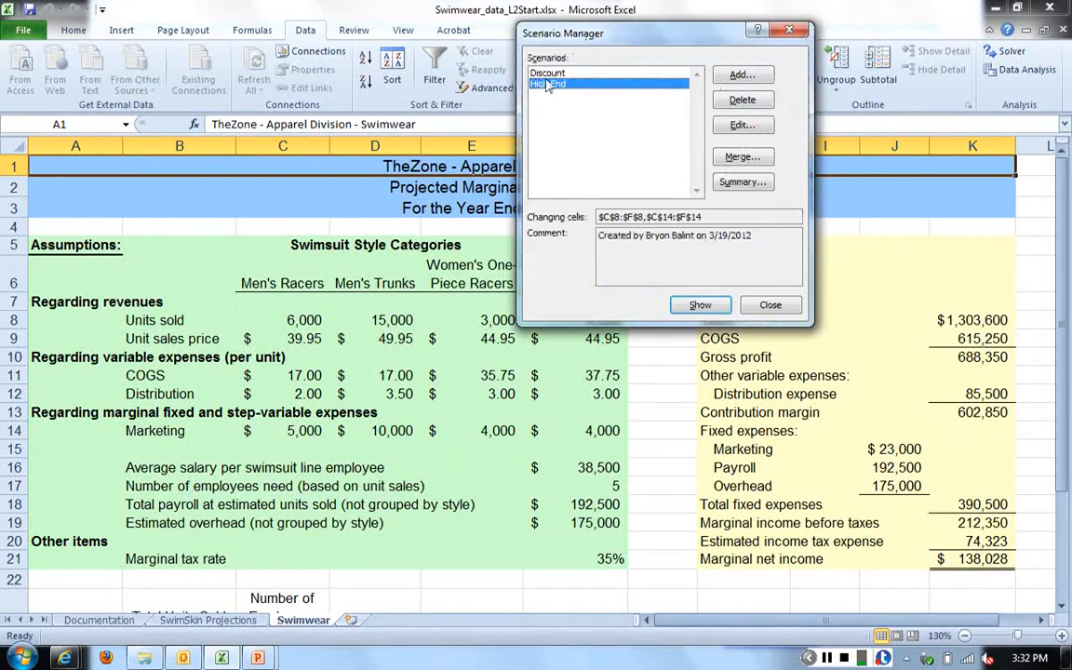
pyautogui.click(699, 306)
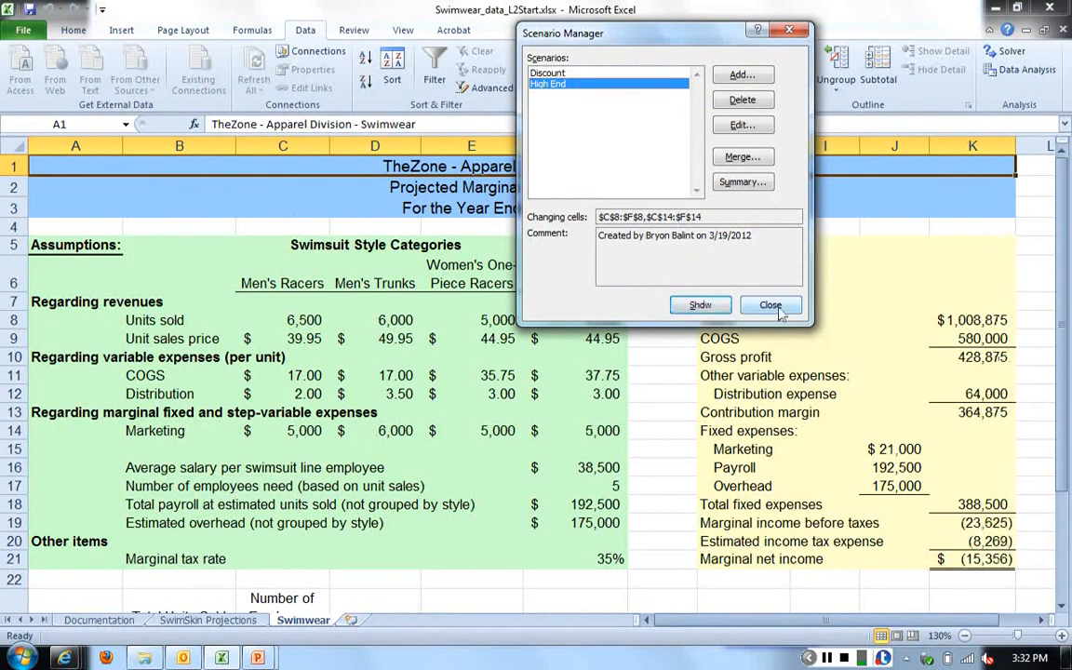
pyautogui.click(772, 306)
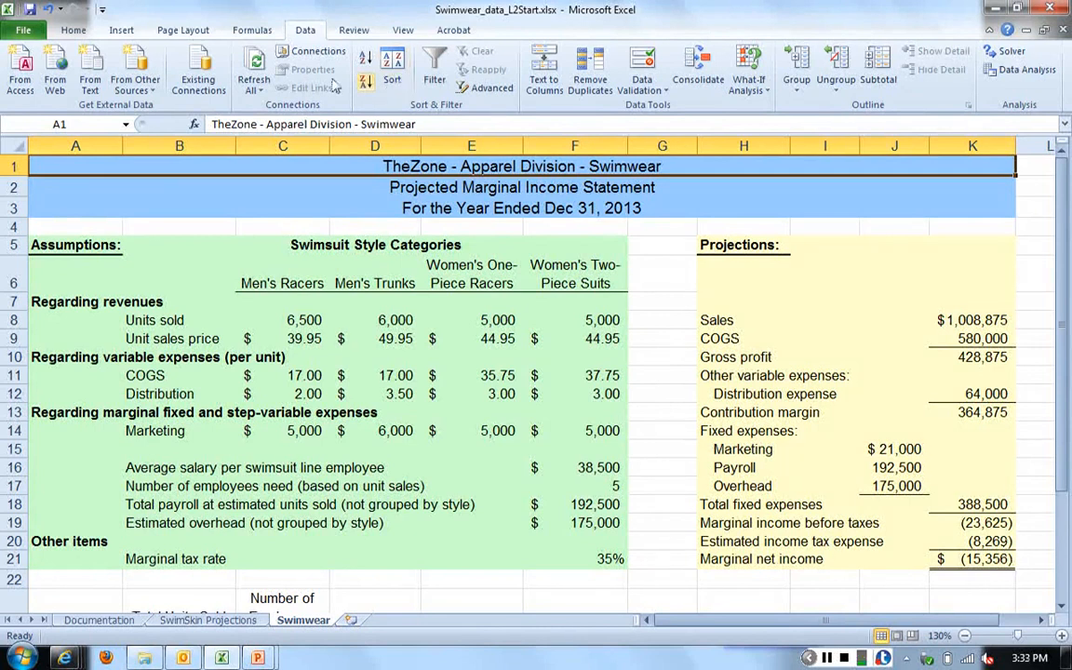
# - Examine how the High End scenario's changing cells are labelled in its Scenario Values, and close the Scenario Manager without changes
pyautogui.click(758, 82)
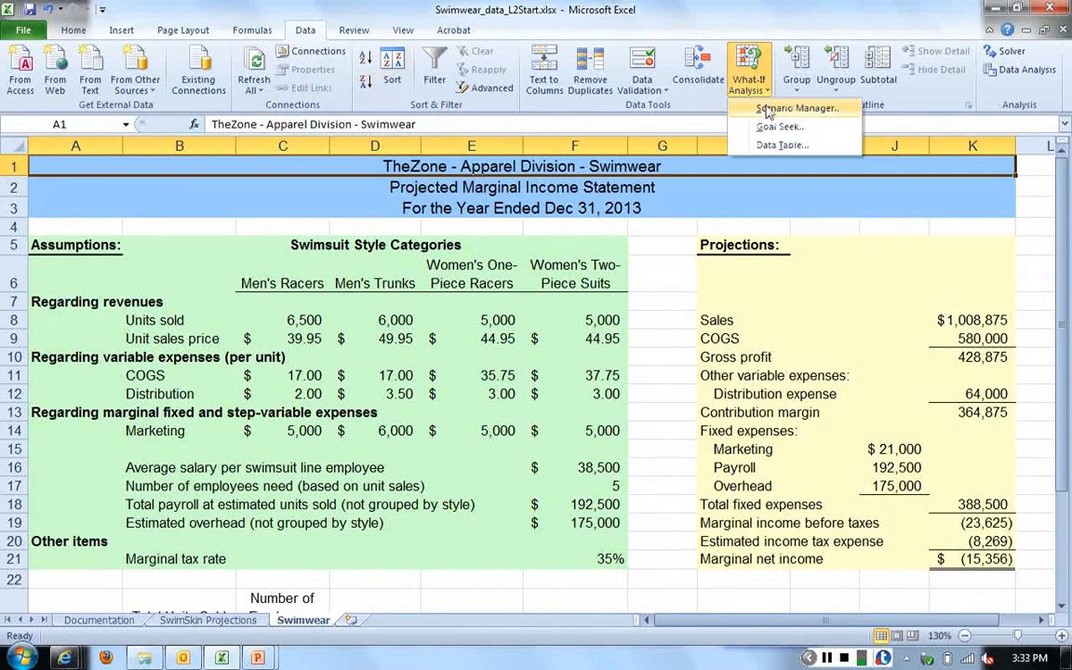
pyautogui.click(768, 109)
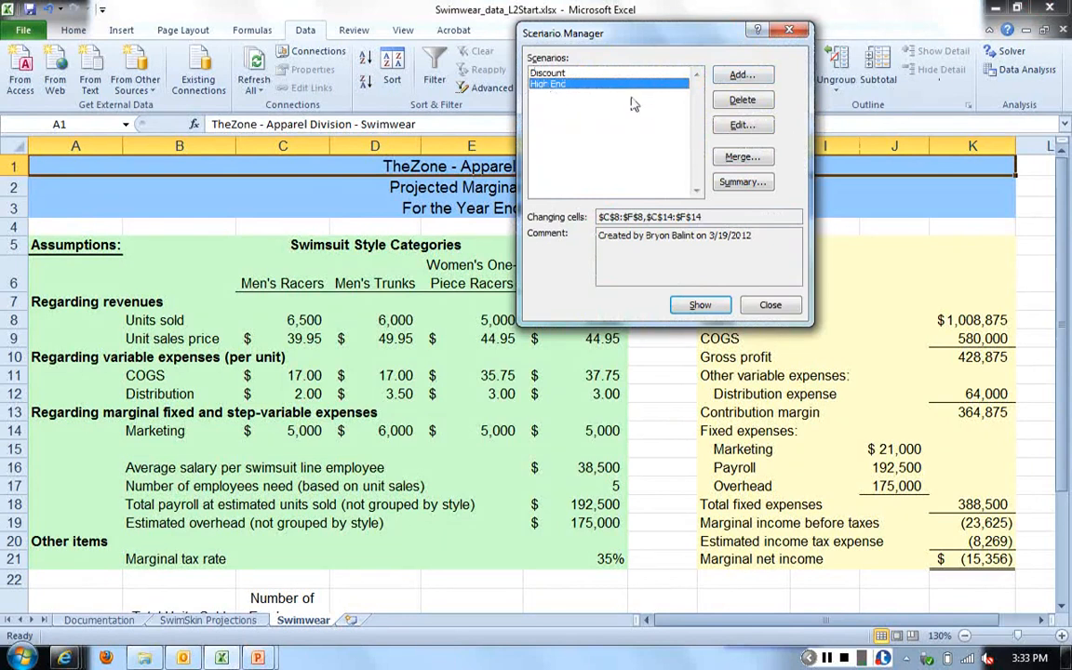
pyautogui.doubleClick(651, 85)
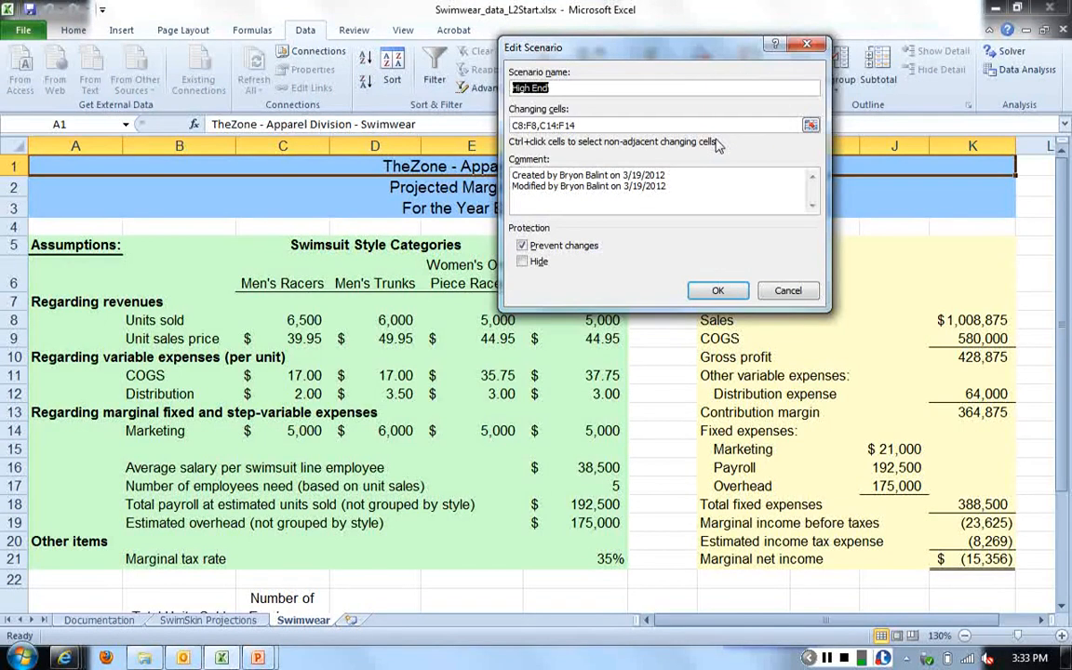
pyautogui.click(724, 295)
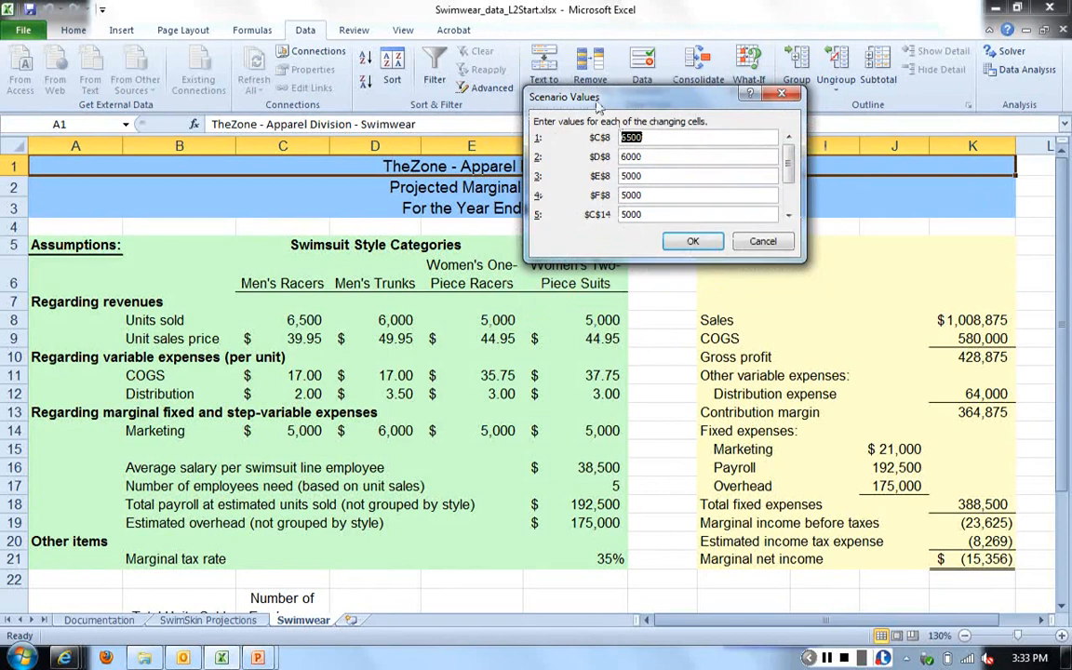
pyautogui.moveTo(540, 96); pyautogui.dragTo(511, 82)
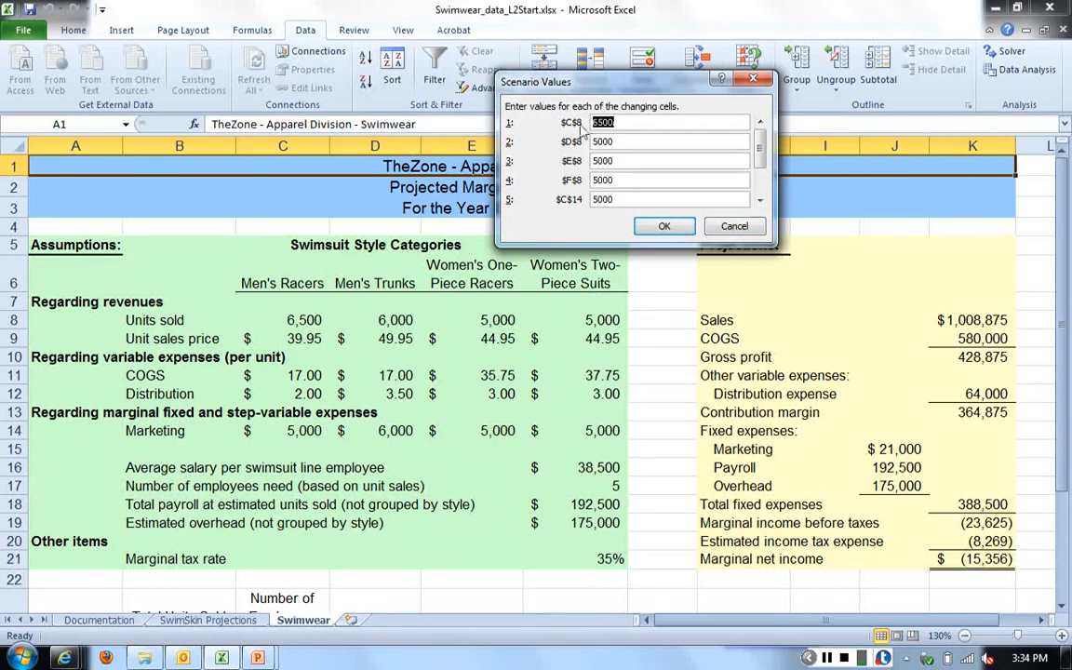
pyautogui.click(734, 228)
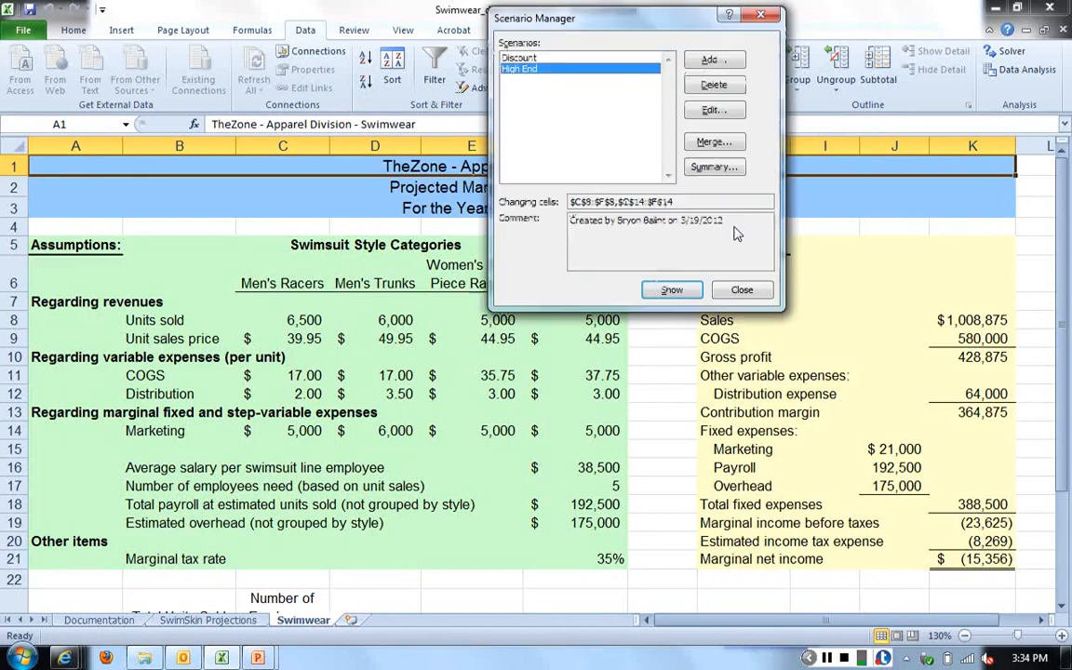
pyautogui.click(741, 292)
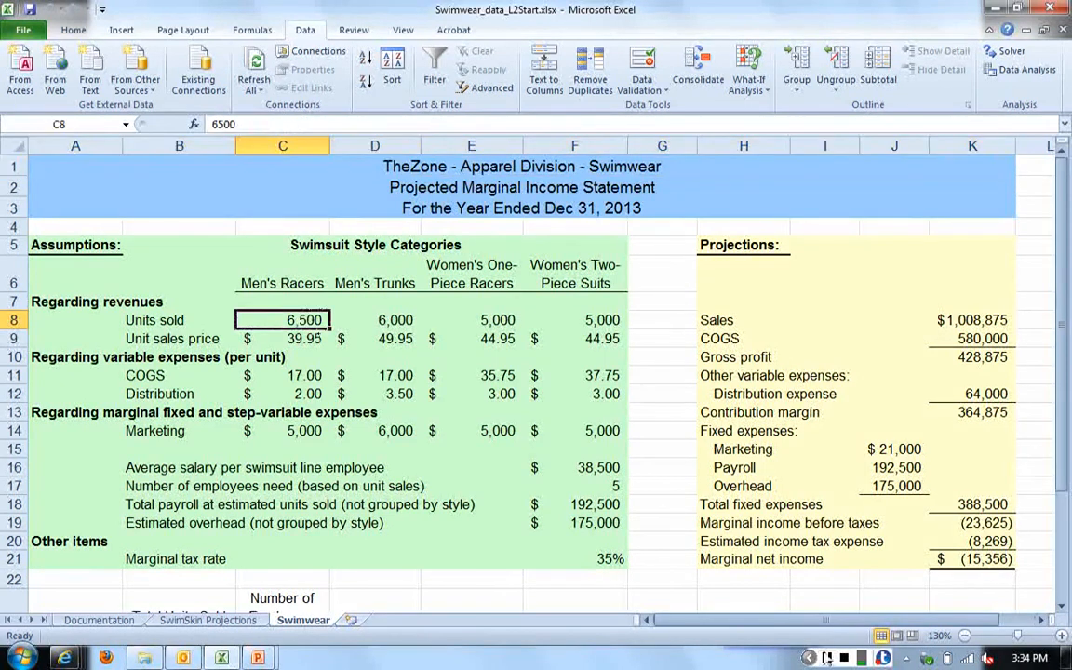
pyautogui.click(825, 658)
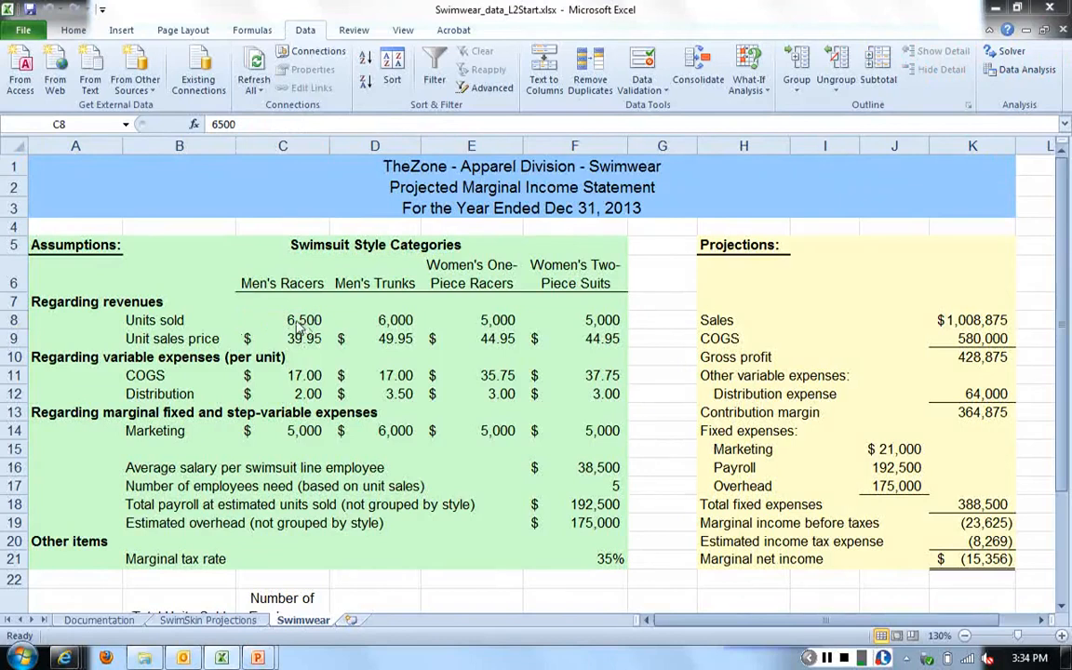
# - Define the name Units_sold_mens_racers for the men's racers units sold in cell C8
pyautogui.click(301, 324)
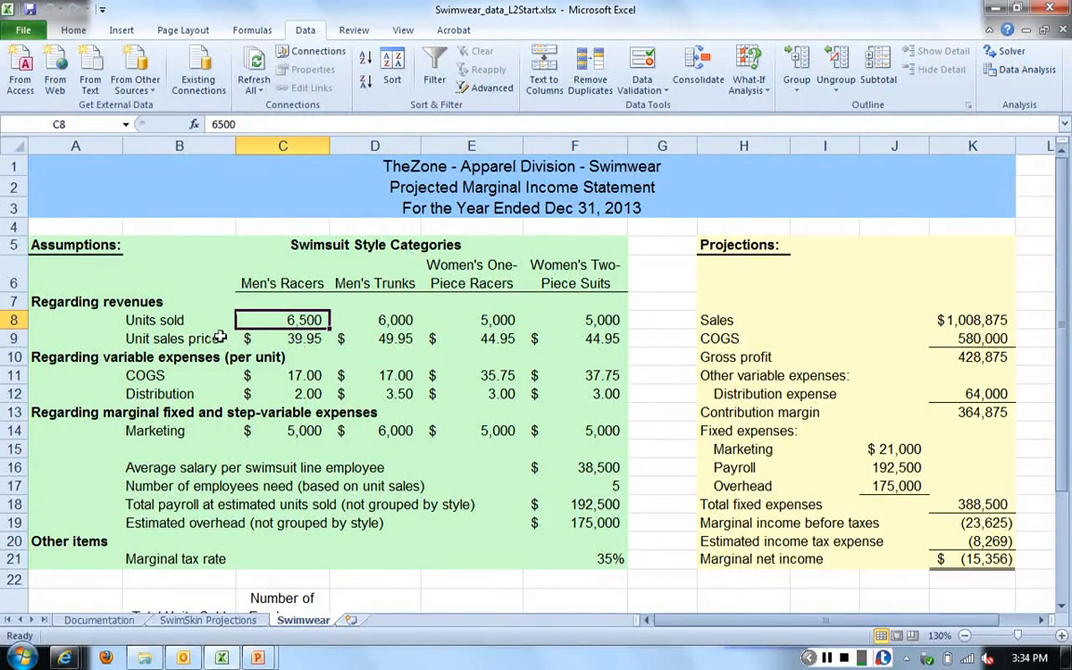
pyautogui.rightClick(290, 321)
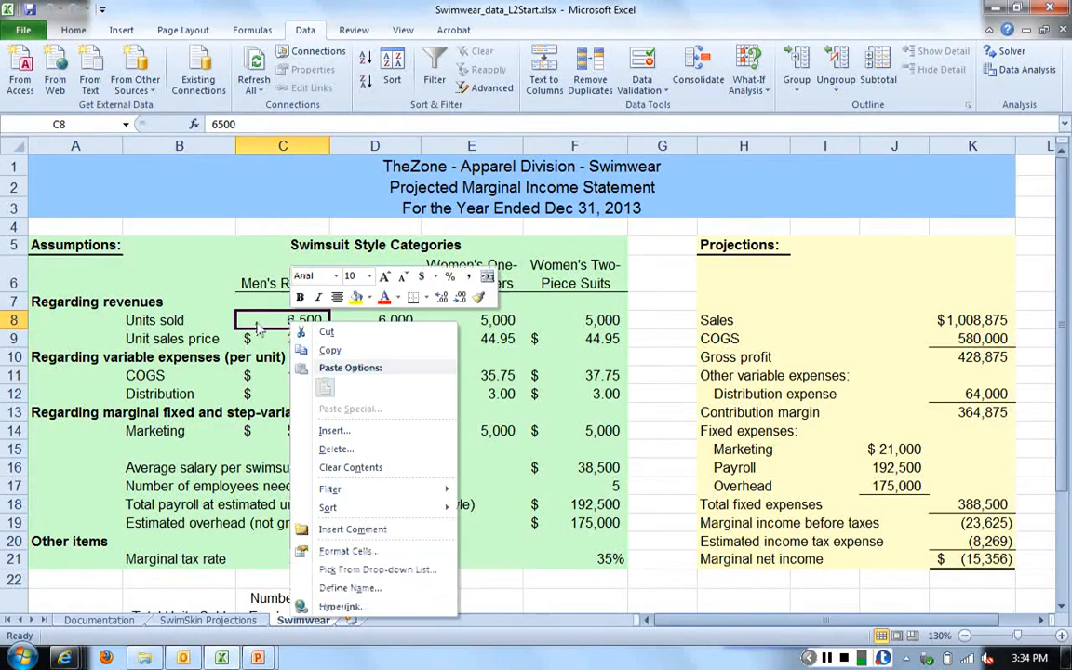
pyautogui.click(392, 595)
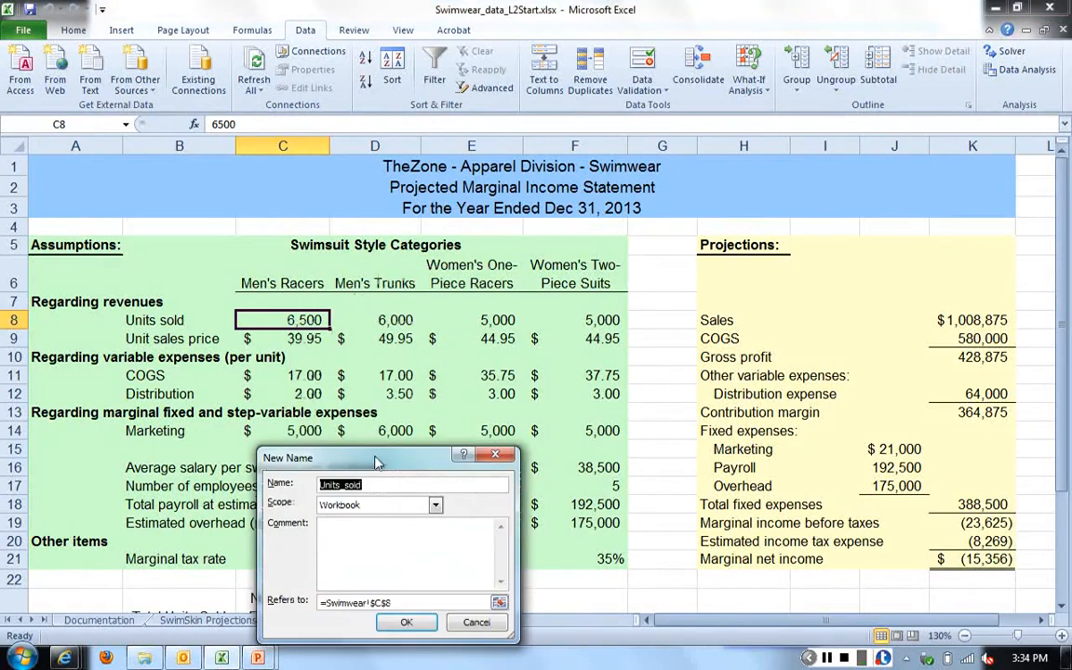
pyautogui.moveTo(377, 462); pyautogui.dragTo(609, 269)
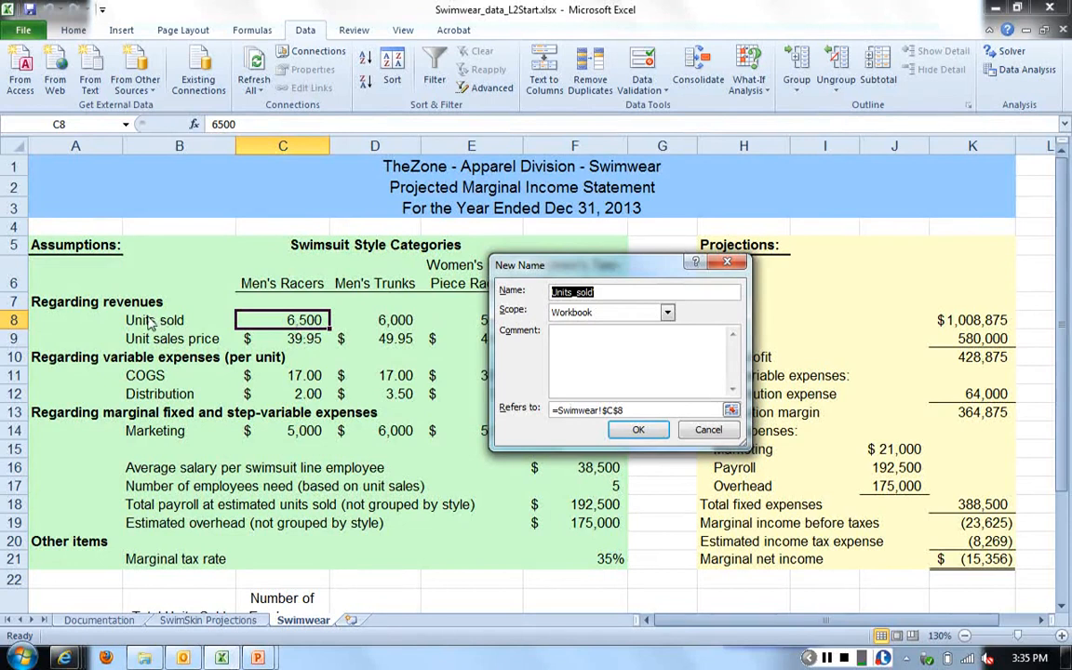
pyautogui.click(617, 291)
pyautogui.write('_')
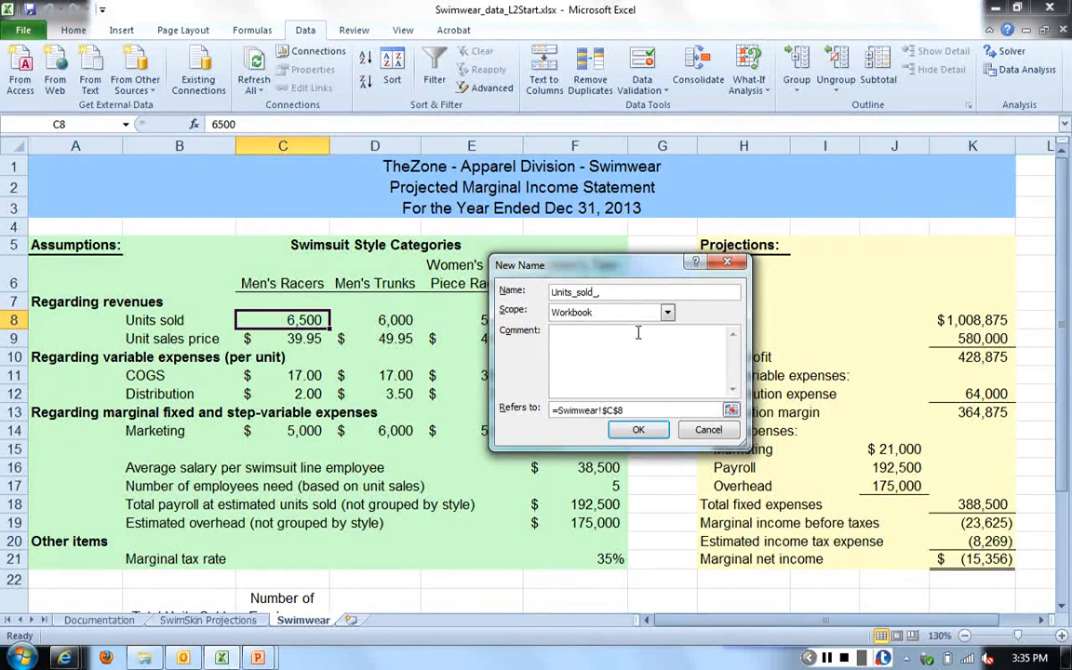
pyautogui.write('mens_racers')
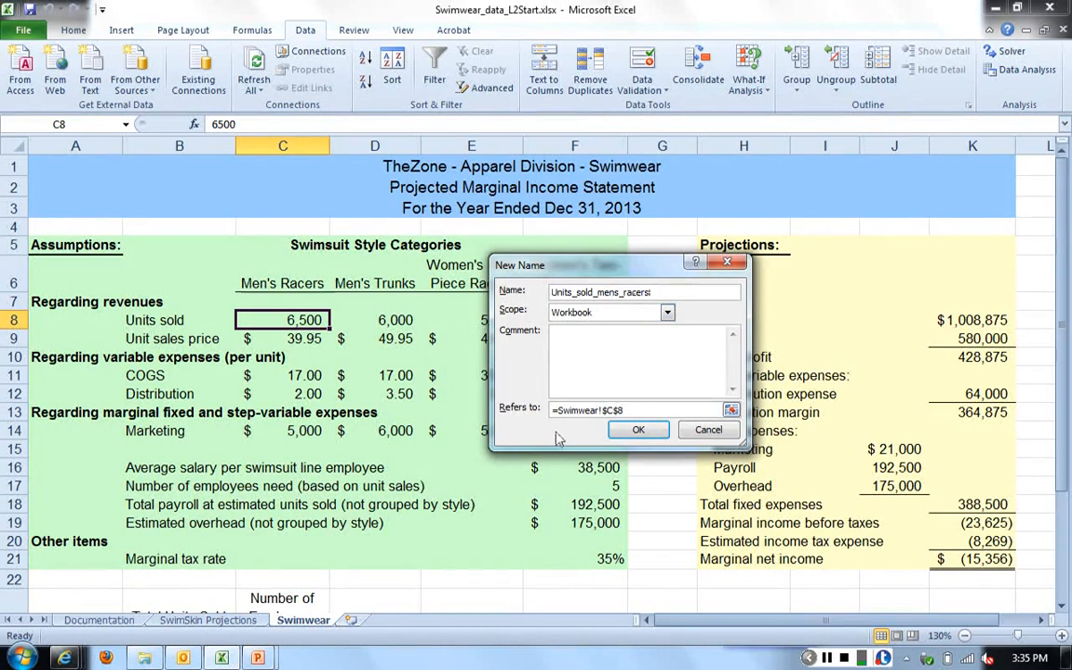
pyautogui.click(637, 432)
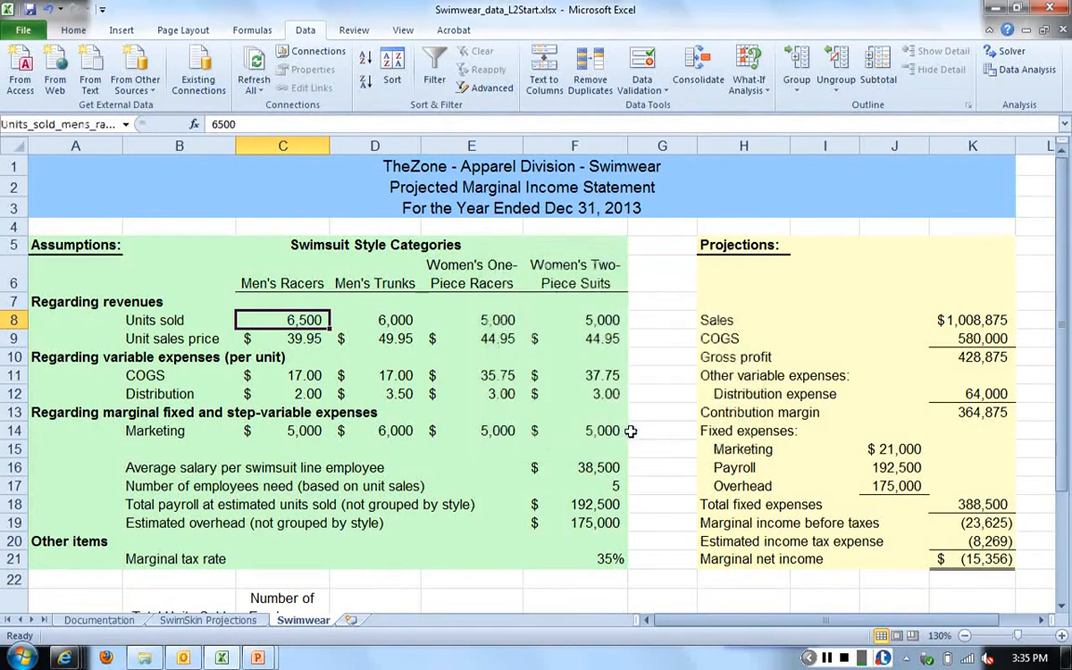
# - Define the name units_sold_mens_trunks for the men's trunks units sold in cell D8
pyautogui.click(376, 319)
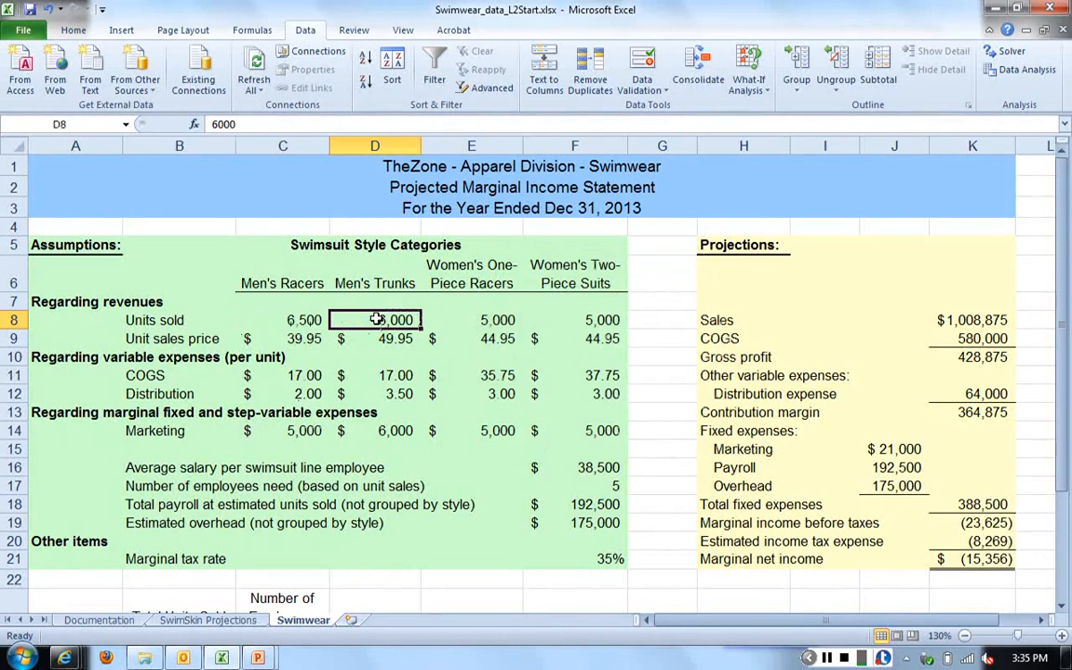
pyautogui.rightClick(387, 321)
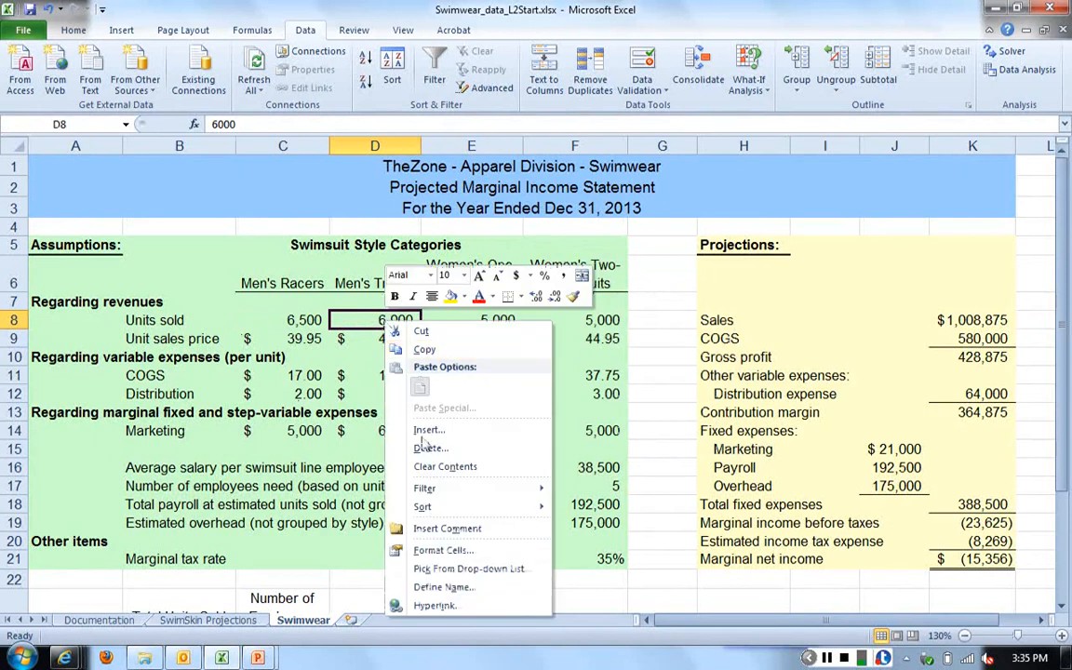
pyautogui.click(461, 588)
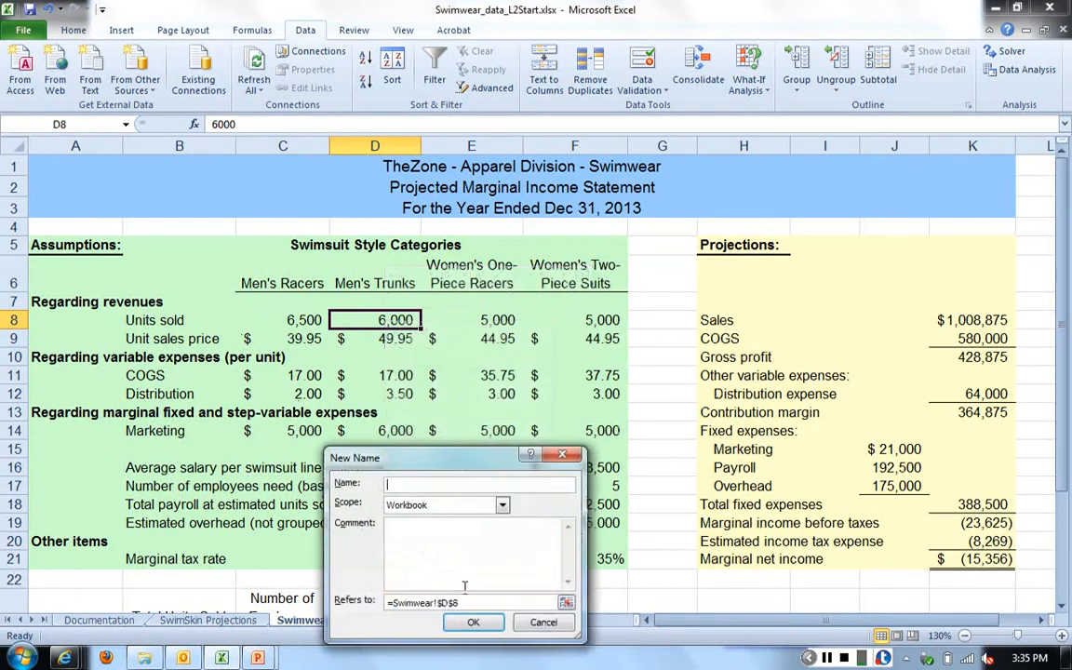
pyautogui.moveTo(437, 457); pyautogui.dragTo(597, 378)
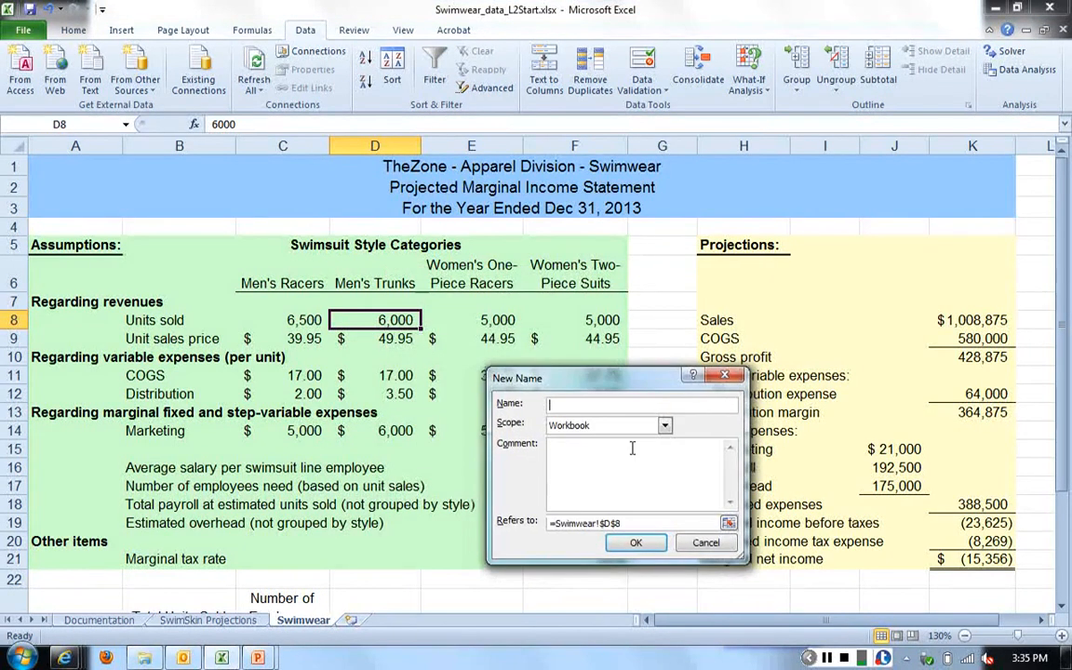
pyautogui.write('units_sold_mens_trunks')
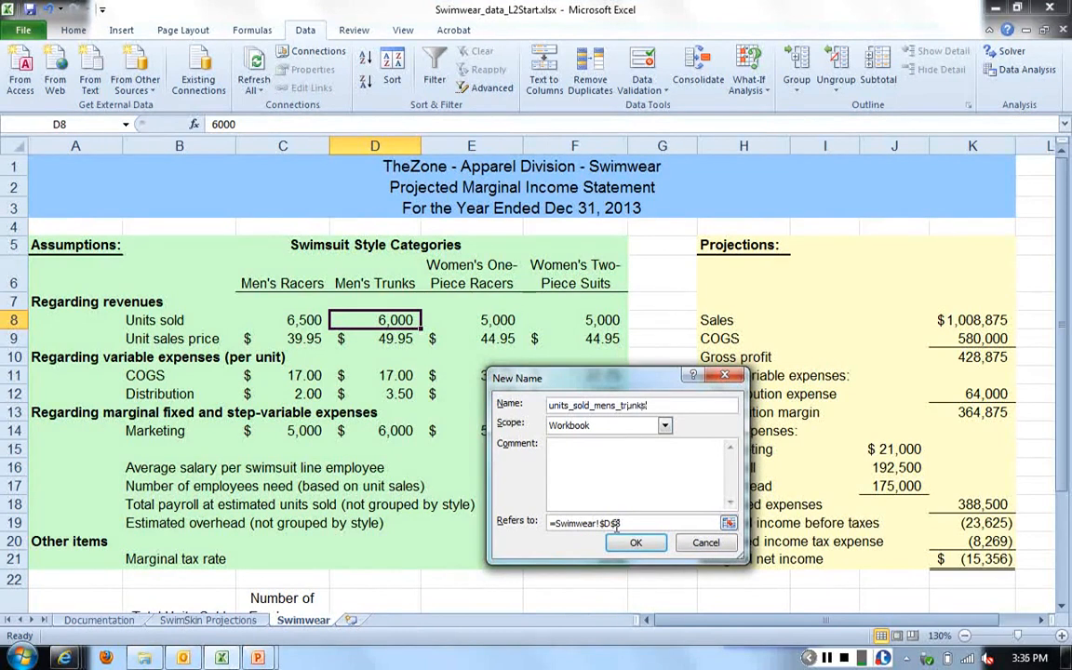
pyautogui.click(638, 546)
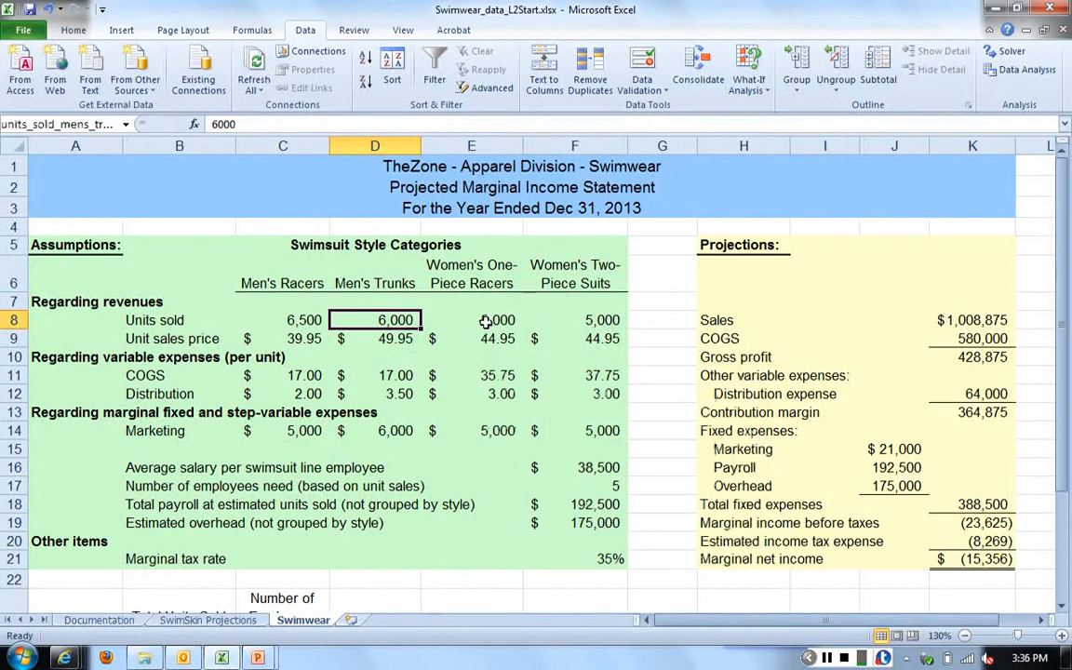
# - Define the name units_sold_one_piece for the women's one-piece racers units sold in cell E8
pyautogui.click(491, 321)
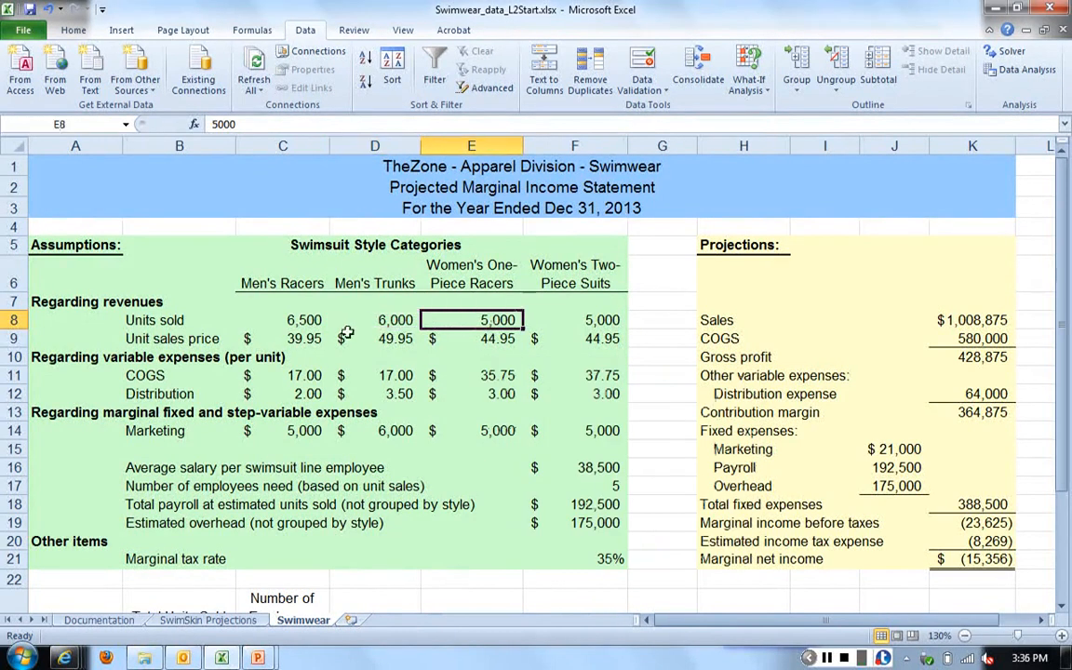
pyautogui.rightClick(486, 324)
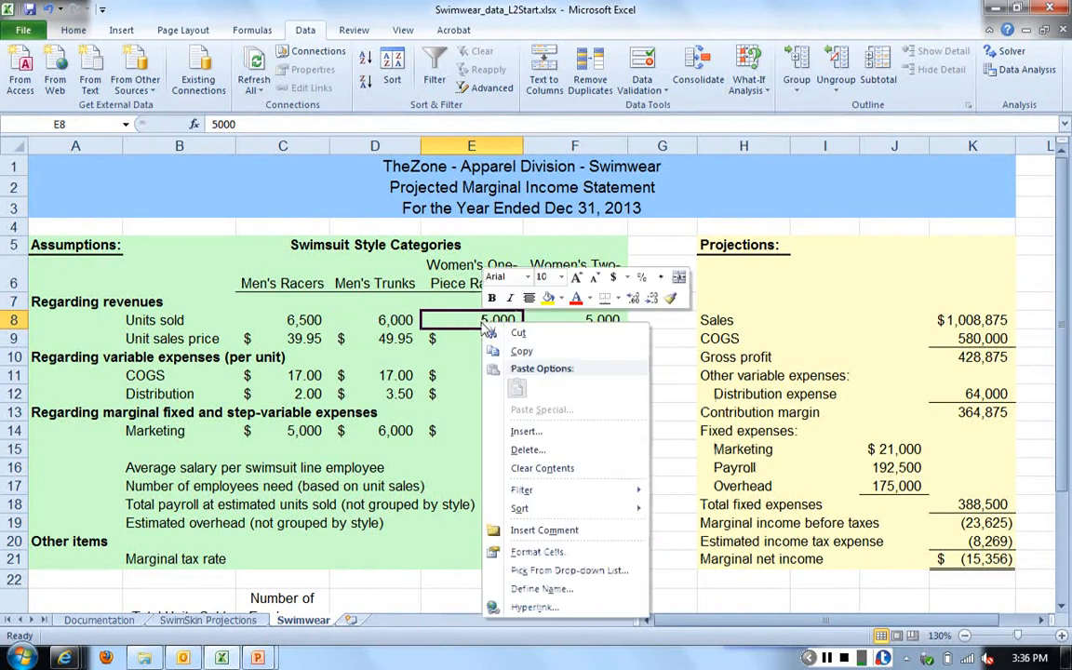
pyautogui.click(540, 589)
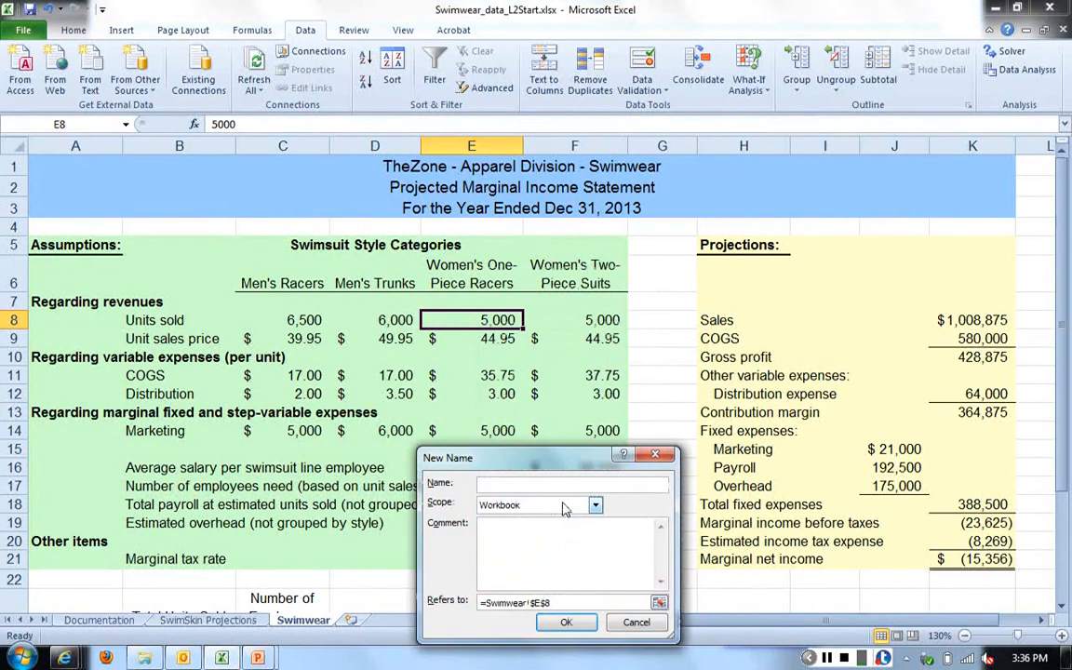
pyautogui.write('Units_sold_one_piece')
pyautogui.click(564, 623)
# - Define the name units_sold_two_piece for the women's two-piece suits units sold in cell F8
pyautogui.click(581, 319)
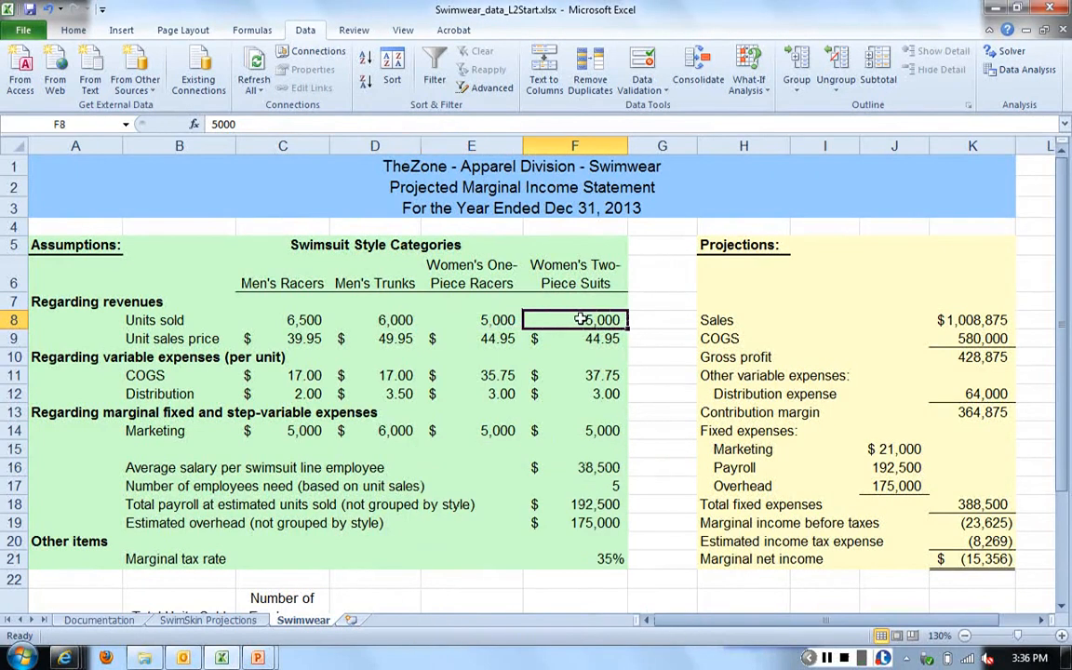
pyautogui.rightClick(581, 319)
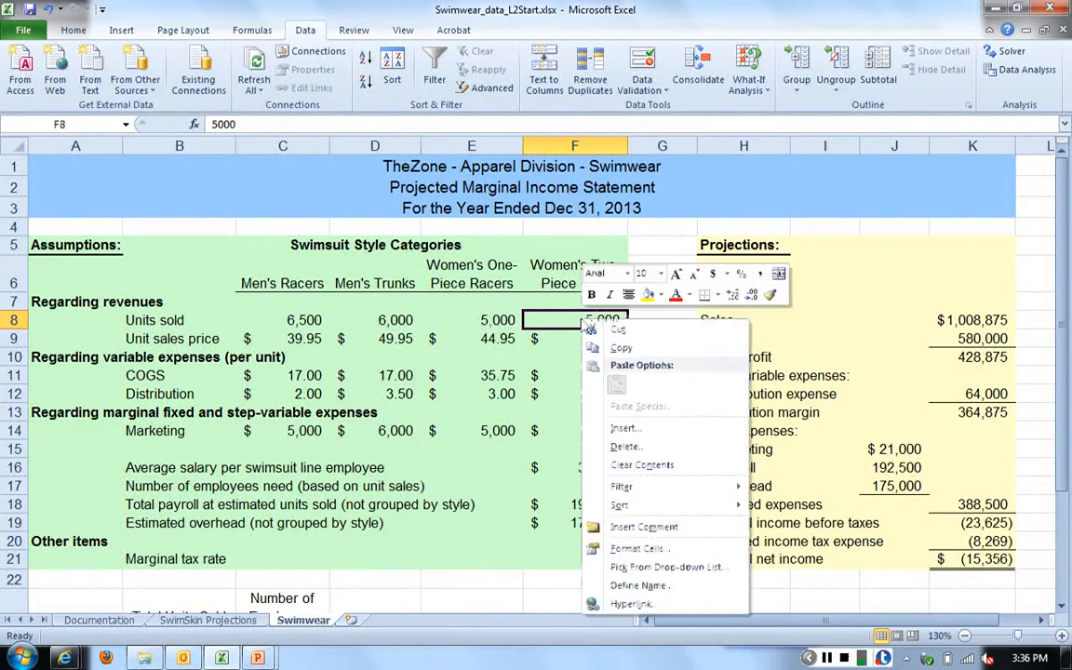
pyautogui.click(660, 584)
pyautogui.write('unit')
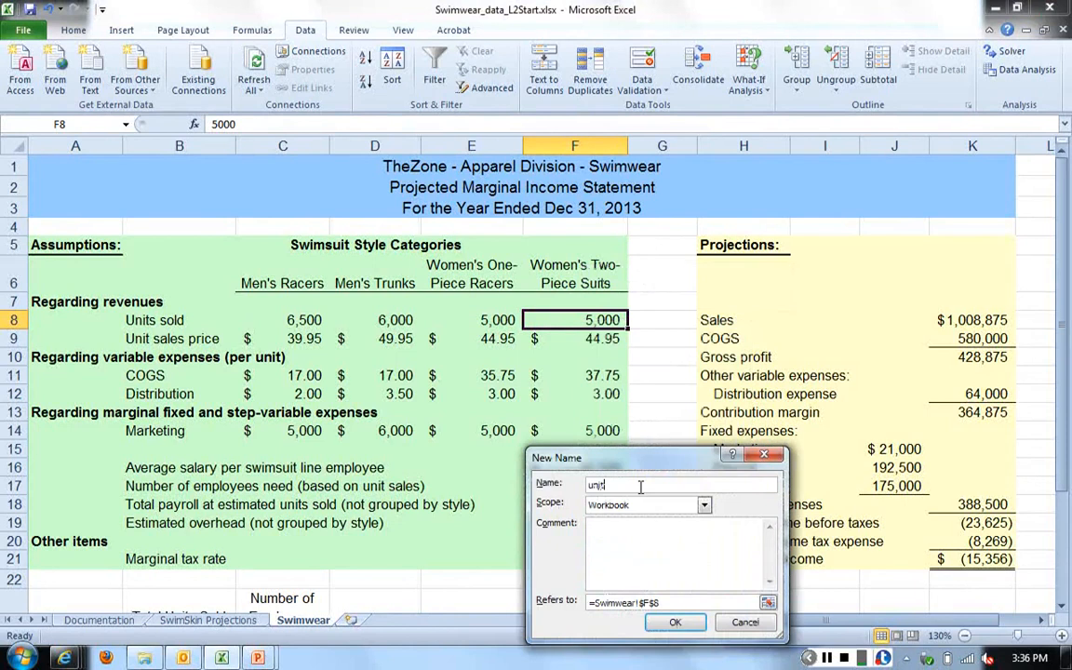
pyautogui.write('s_sold_two_piece')
pyautogui.click(672, 623)
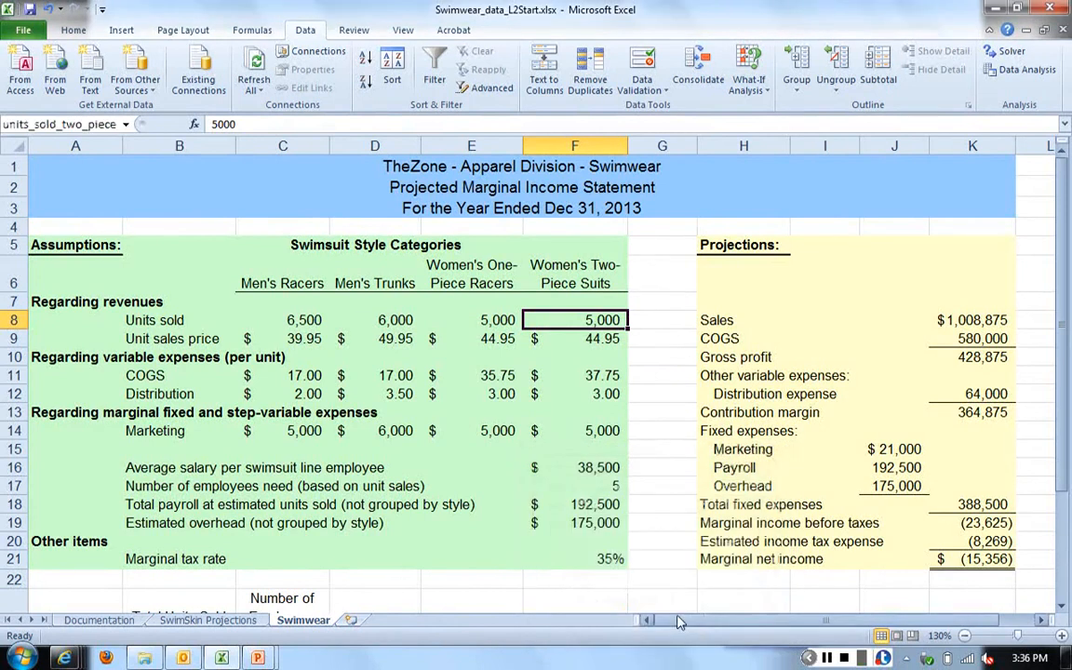
# - Define the name Marketing_mens_racers for the men's racers marketing expense in cell C14
pyautogui.click(319, 371)
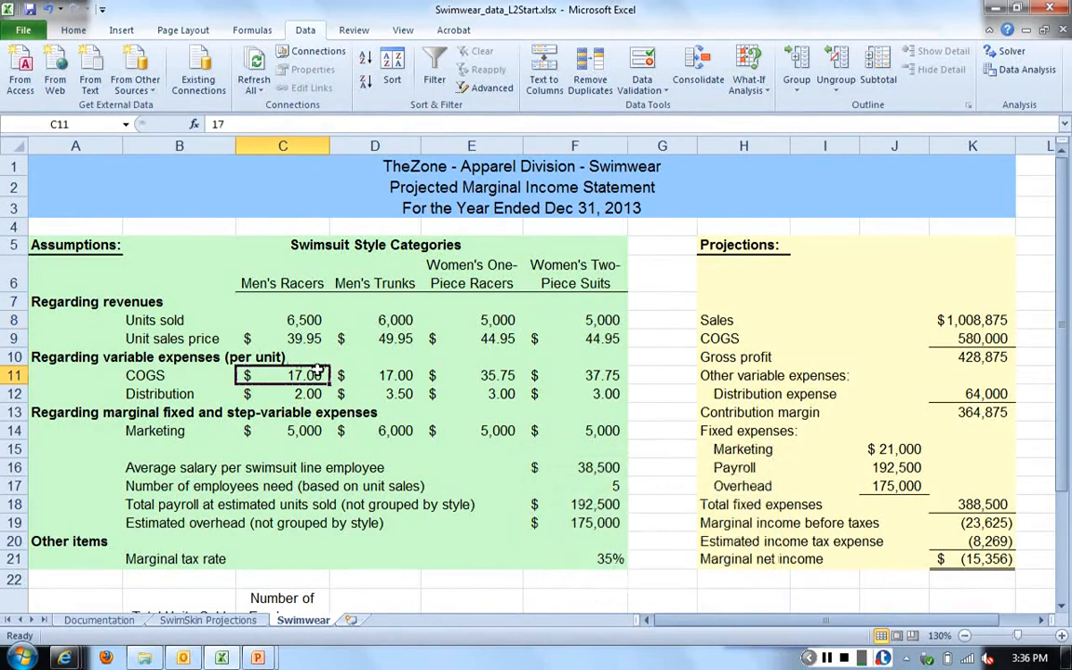
pyautogui.click(306, 429)
pyautogui.rightClick(298, 437)
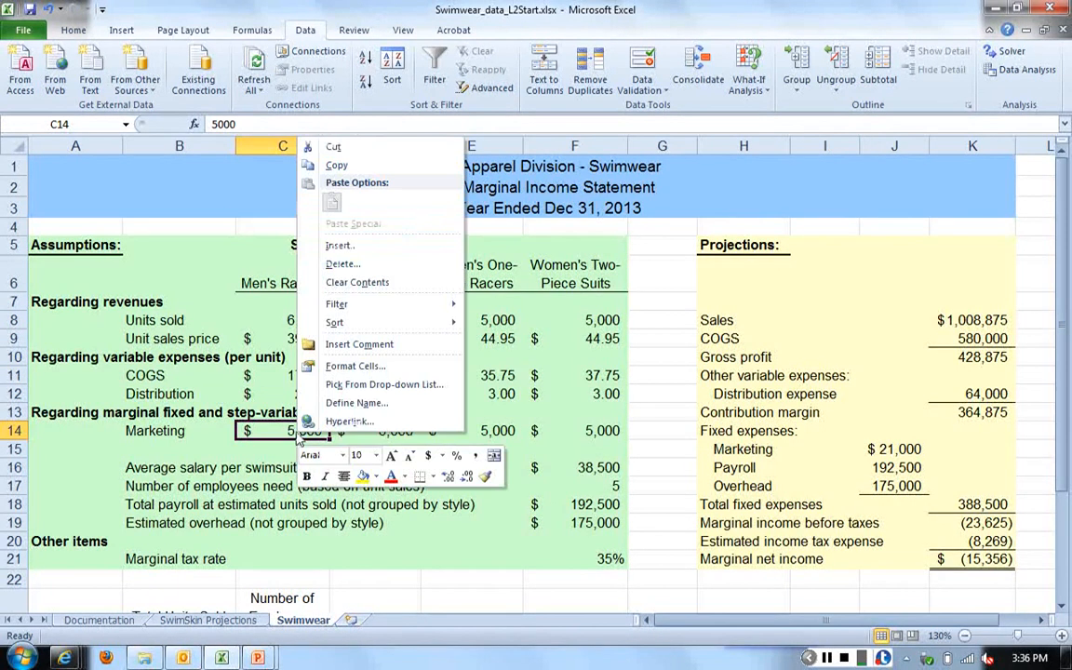
pyautogui.click(333, 403)
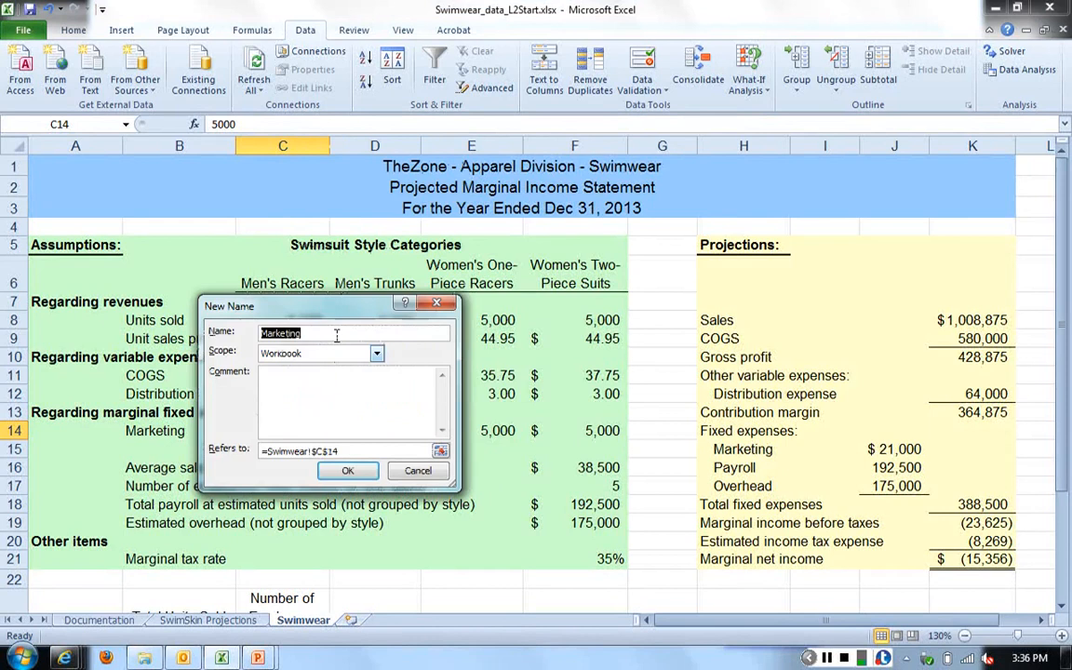
pyautogui.moveTo(328, 324); pyautogui.dragTo(512, 336)
pyautogui.click(411, 360)
pyautogui.write('_')
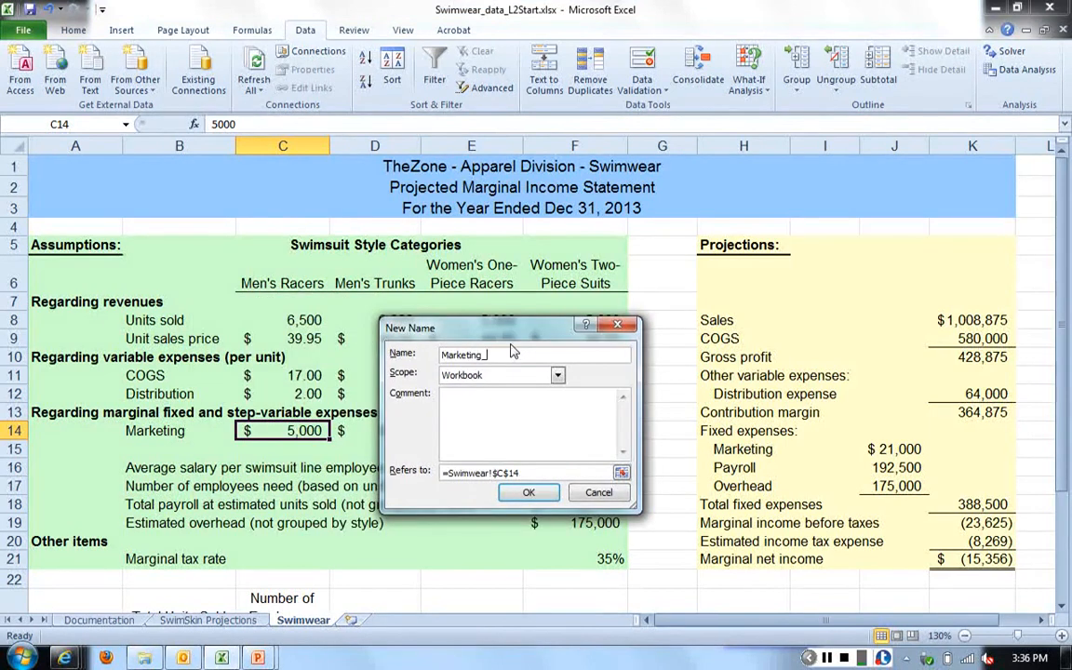
pyautogui.write('mens_racers')
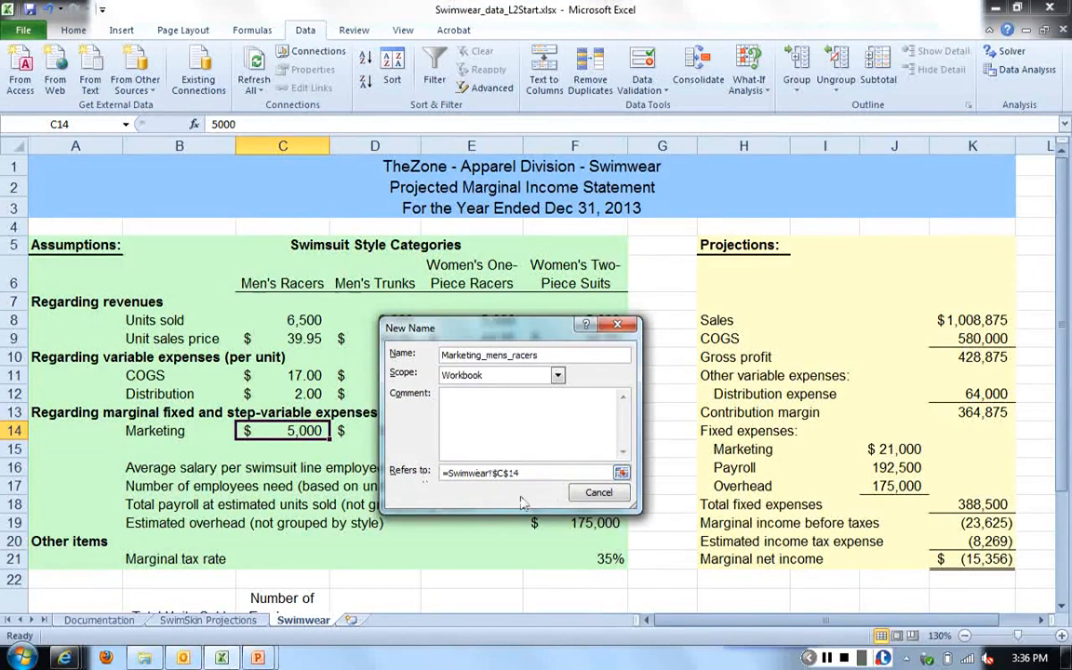
pyautogui.press('Return')
# - Insert a comment without added text in the men's trunks marketing cell D14
pyautogui.click(385, 435)
pyautogui.rightClick(384, 436)
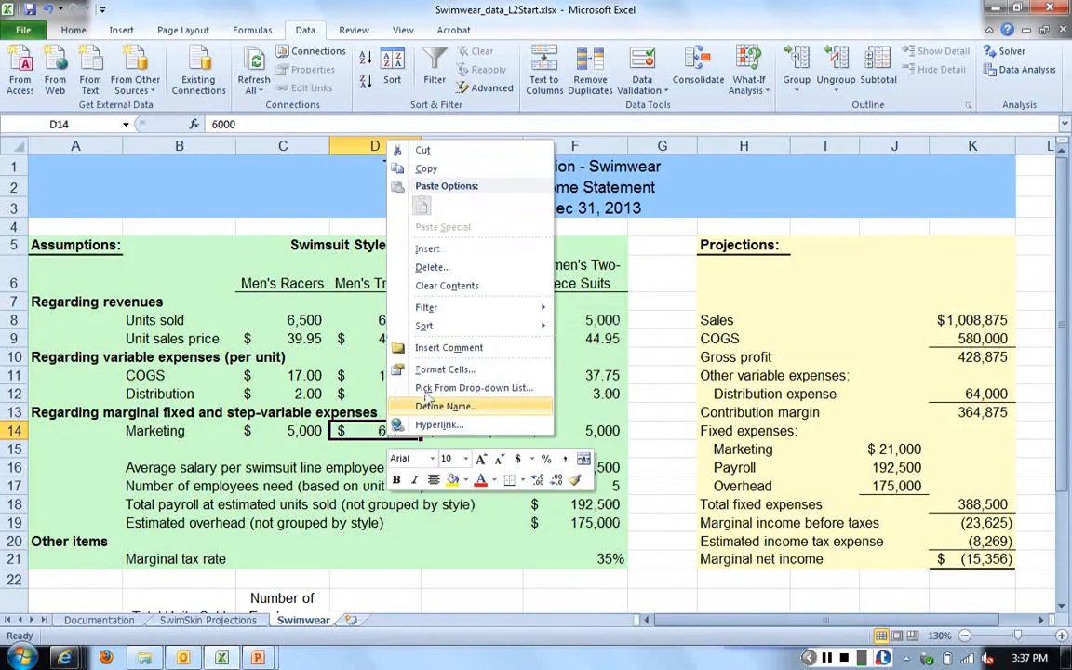
pyautogui.click(419, 280)
pyautogui.click(641, 377)
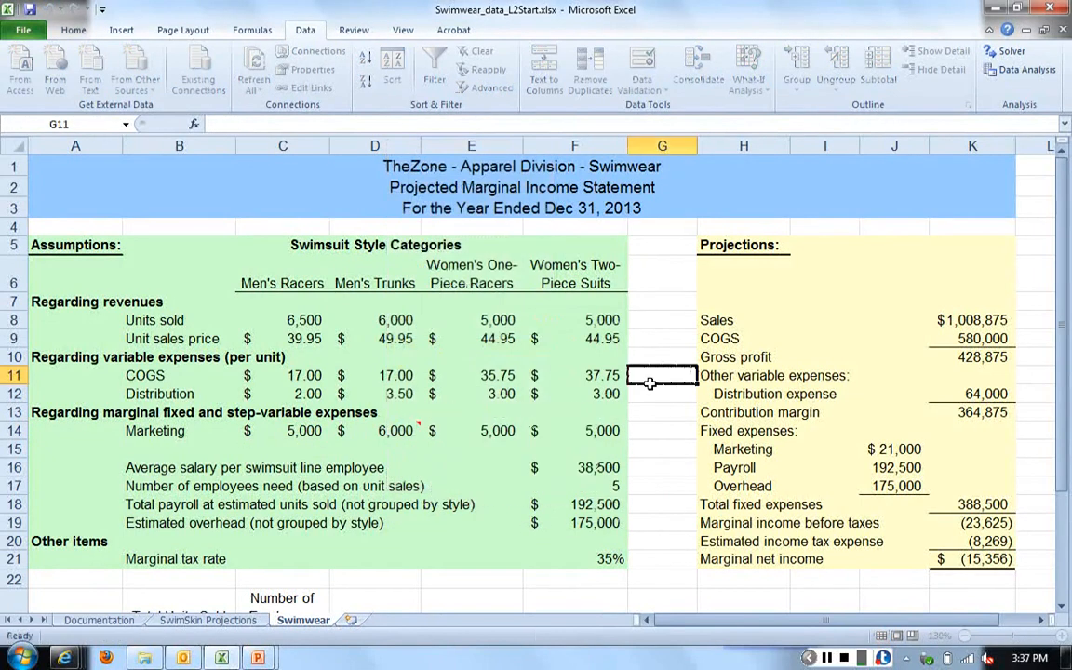
# - Define the name Marketing_mens_trunks for the men's trunks marketing expense in cell D14
pyautogui.click(395, 431)
pyautogui.rightClick(396, 432)
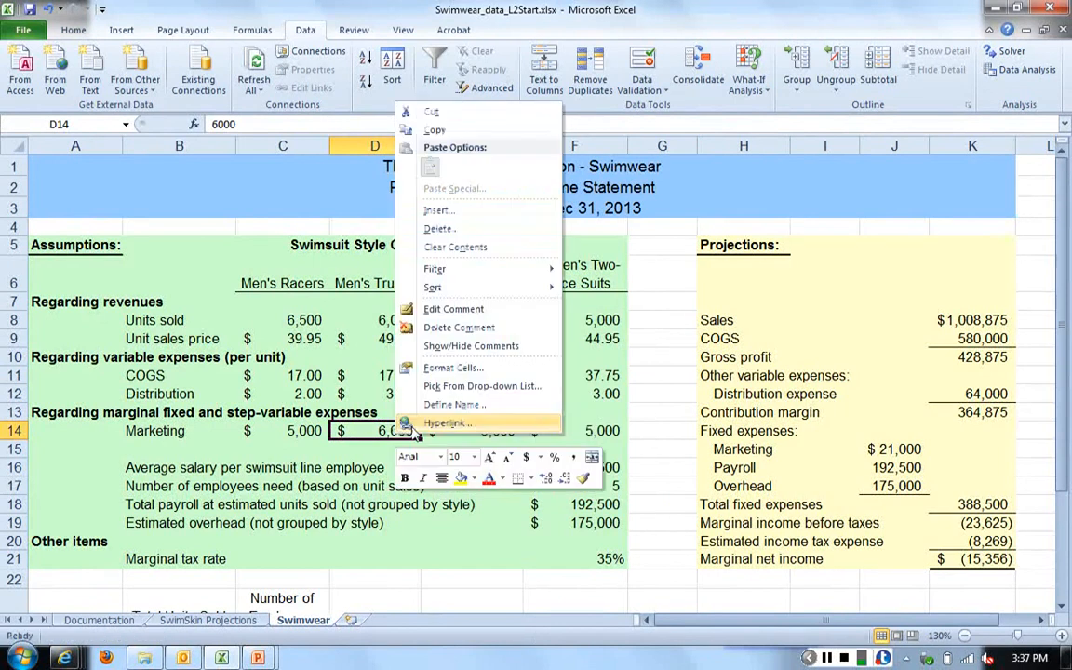
pyautogui.click(444, 406)
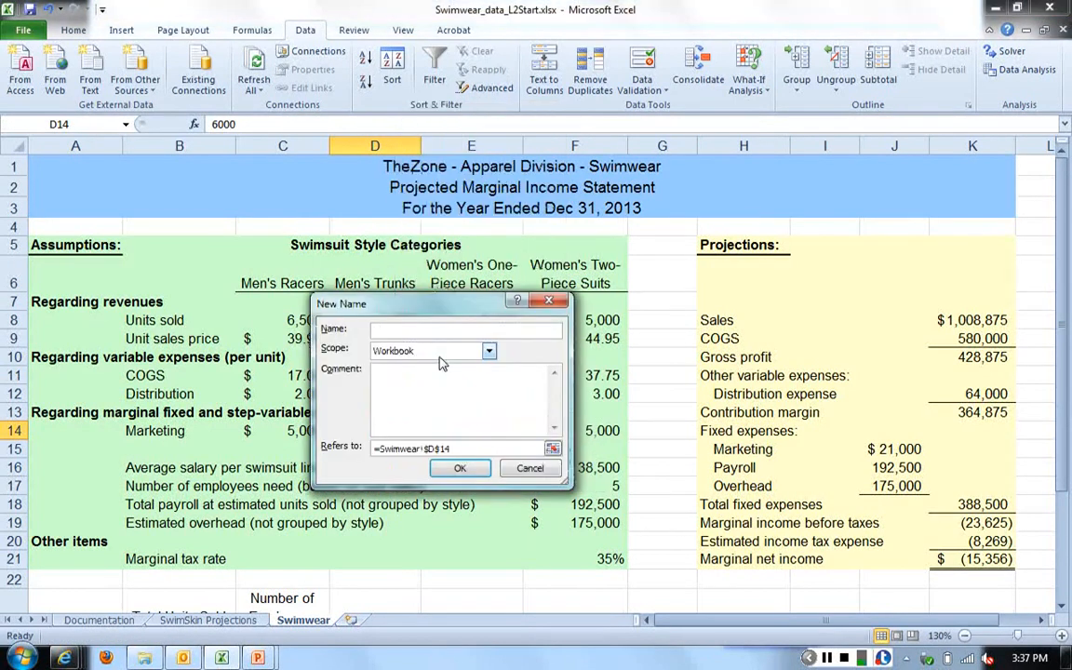
pyautogui.write('v')
pyautogui.write('a')
pyautogui.write('rketing_m')
pyautogui.write('ens_trunks')
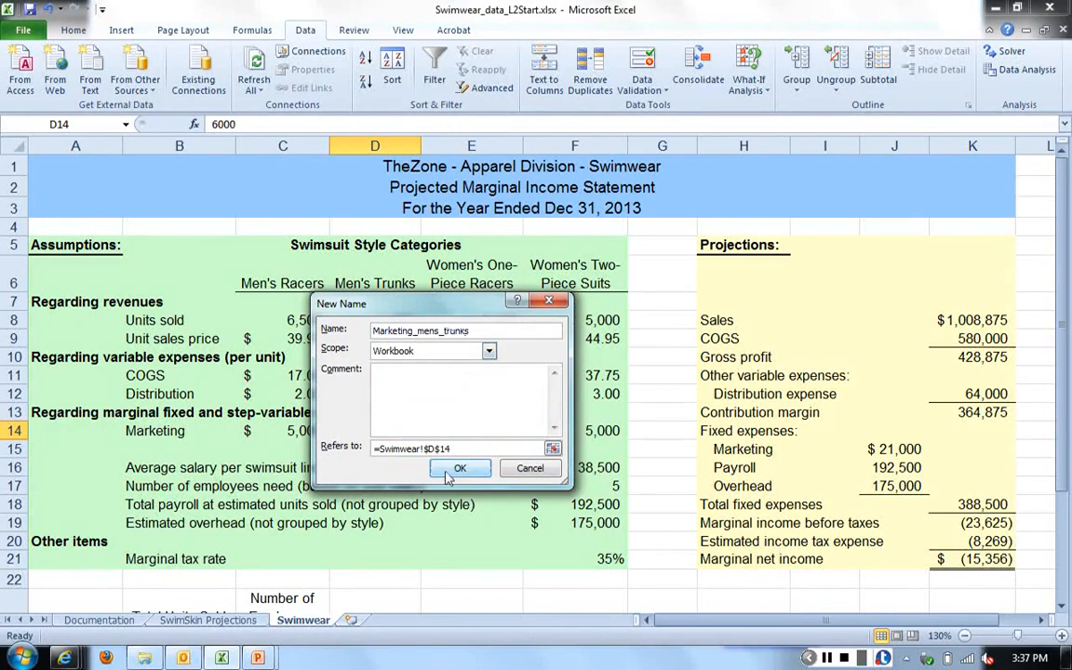
pyautogui.press('Return')
# - Define the name marketing_one_piece for the women's one-piece racers marketing expense in cell E14
pyautogui.rightClick(456, 430)
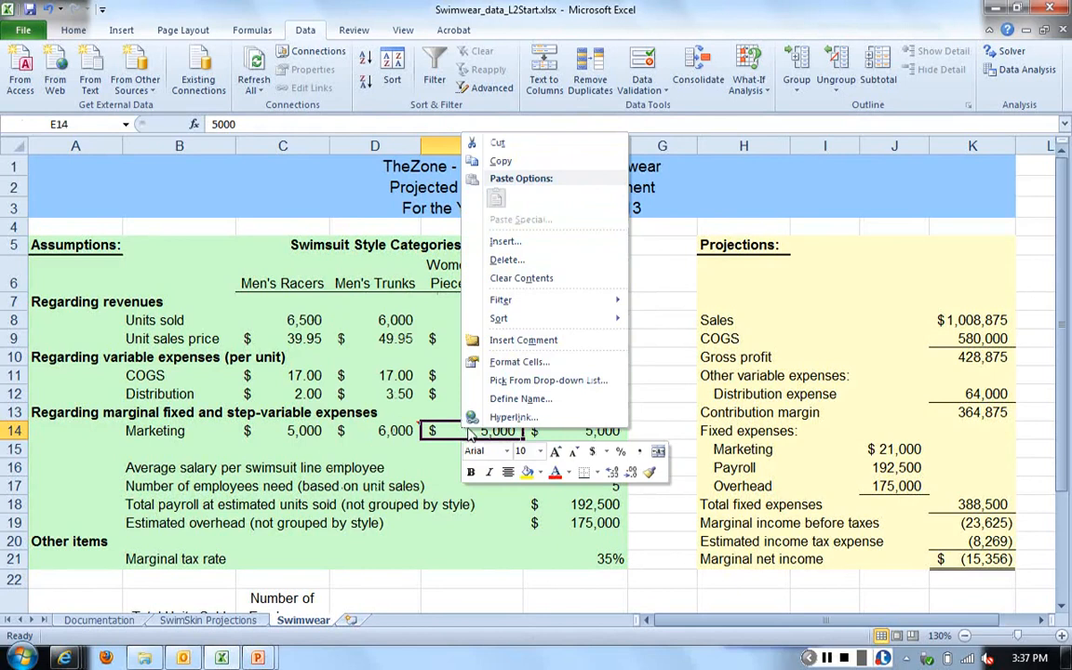
pyautogui.click(532, 400)
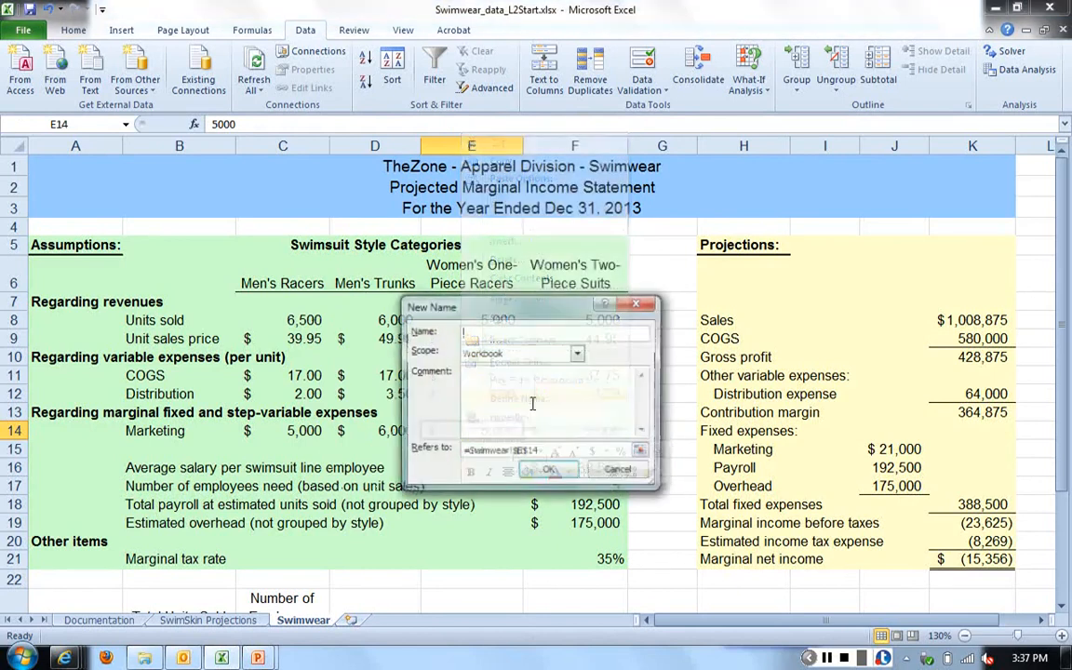
pyautogui.write('market')
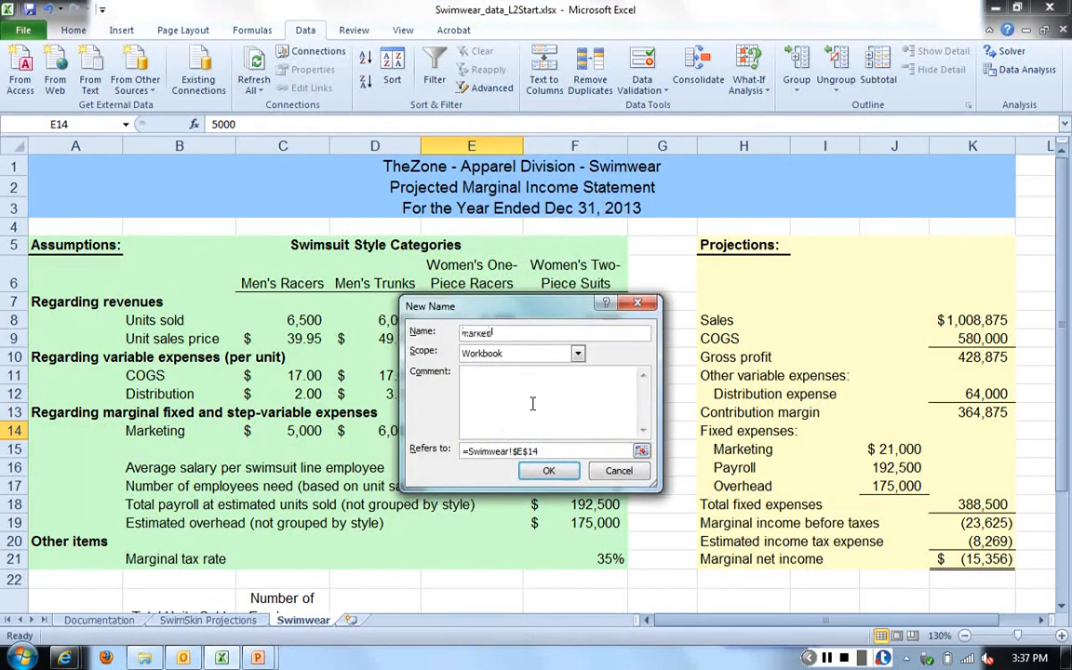
pyautogui.write('ing_womens')
pyautogui.press('BackSpace')
pyautogui.press('BackSpace')
pyautogui.press('BackSpace')
pyautogui.press('BackSpace')
pyautogui.press('BackSpace')
pyautogui.write('line_oiece')
pyautogui.click(545, 470)
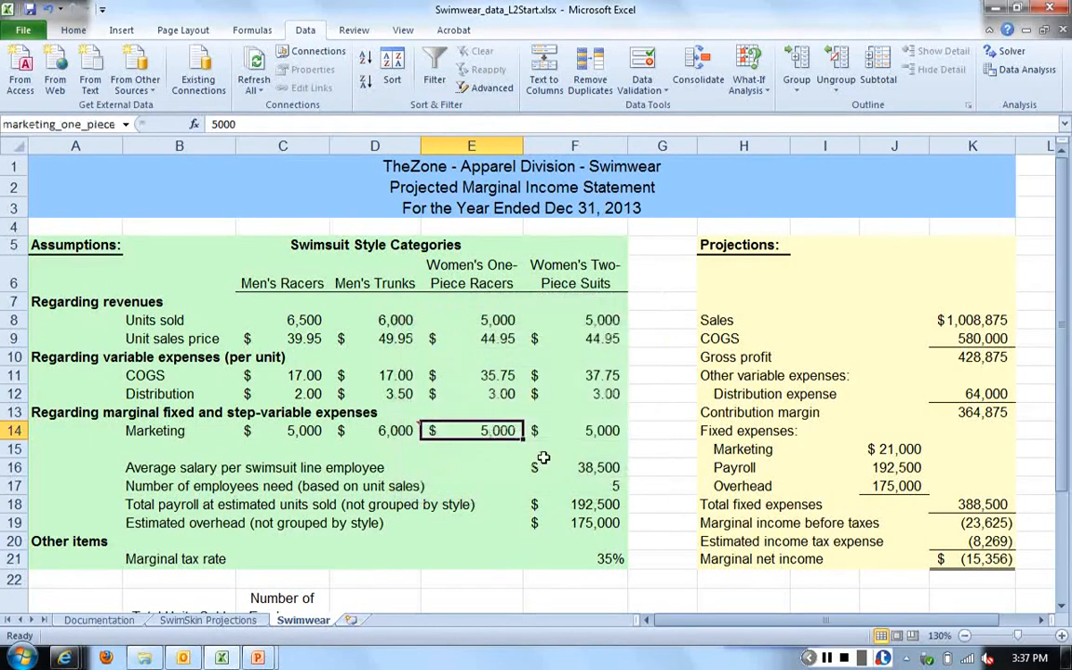
# - Insert a comment without added text in the women's two-piece suits marketing cell F14
pyautogui.click(563, 431)
pyautogui.rightClick(567, 431)
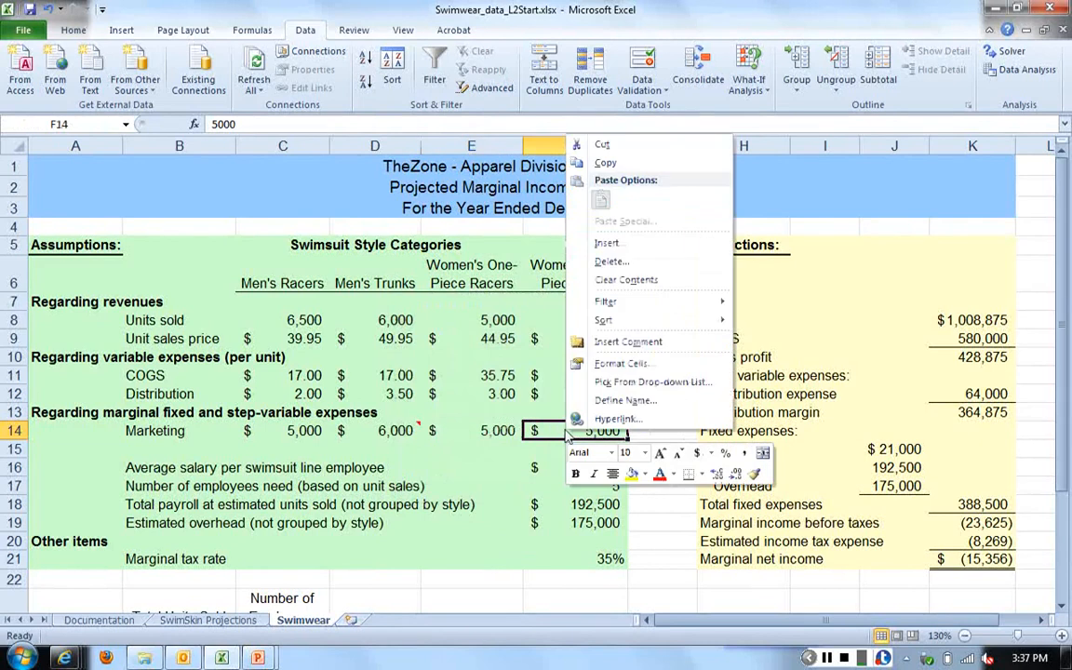
pyautogui.click(619, 343)
pyautogui.click(556, 447)
# - Define the name marketing_two_piece for the women's two-piece suits marketing expense in cell F14, and select cell C14
pyautogui.click(556, 431)
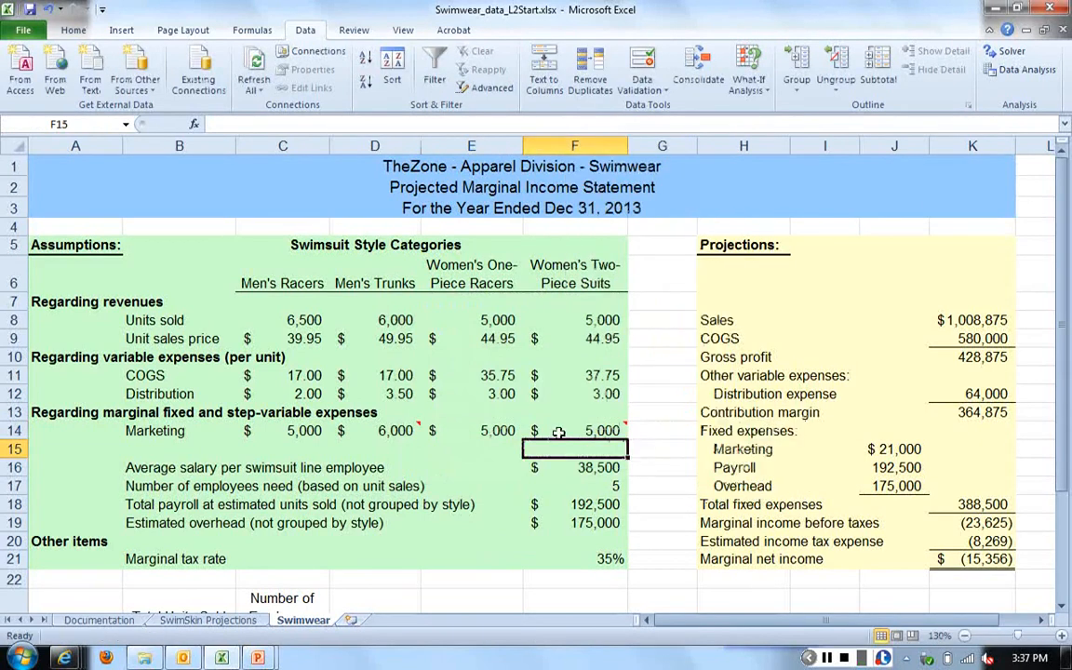
pyautogui.rightClick(557, 431)
pyautogui.click(540, 391)
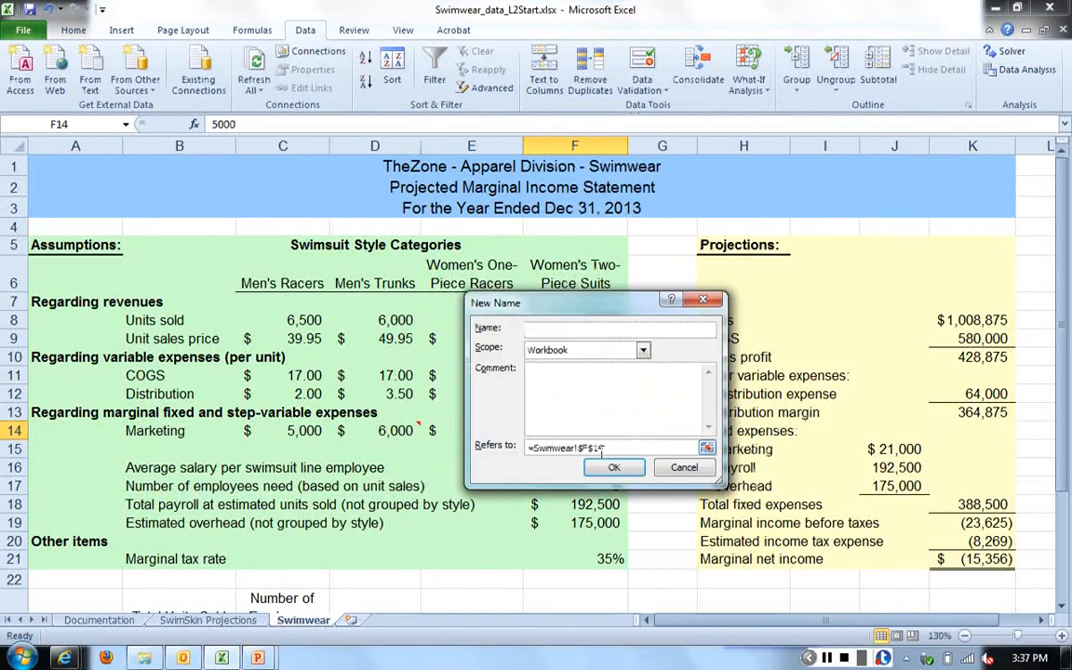
pyautogui.write('marketing_two_piece')
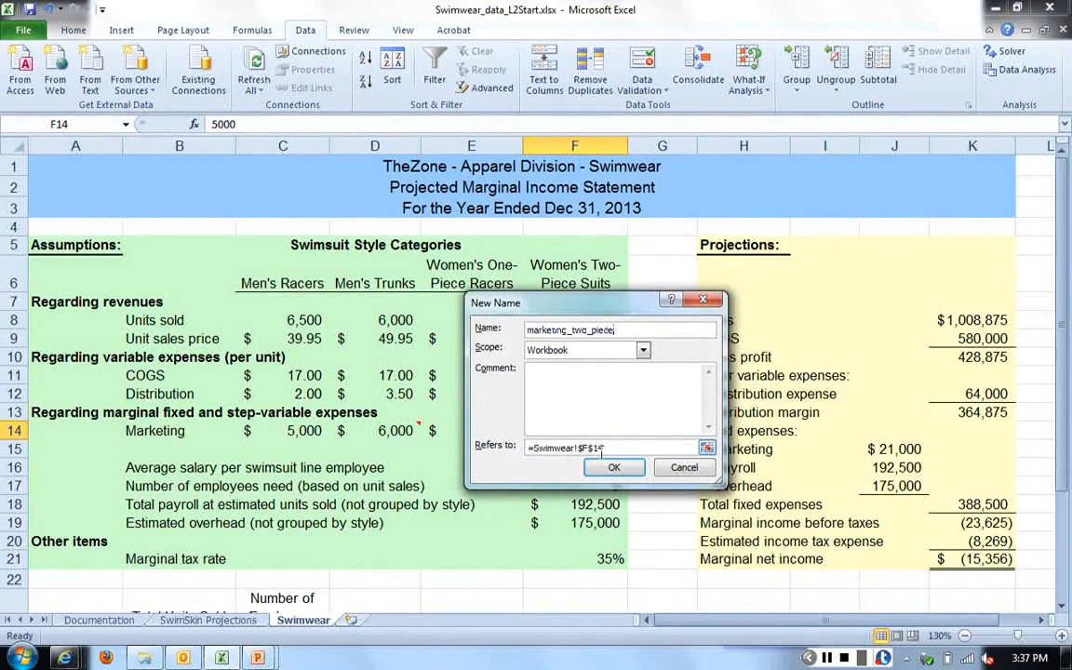
pyautogui.click(614, 467)
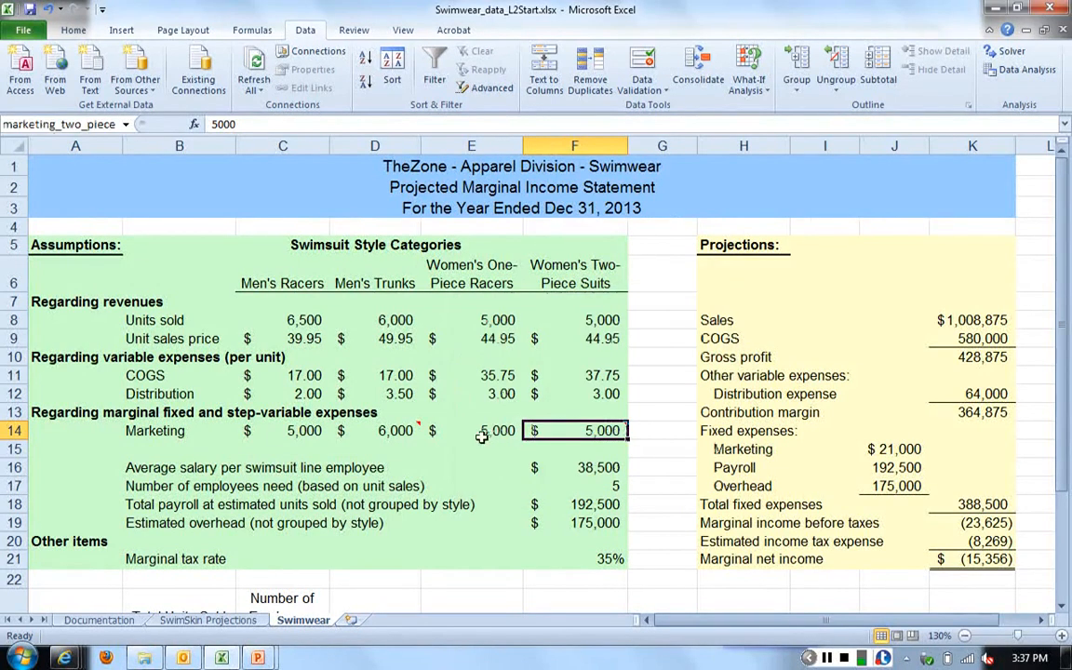
pyautogui.click(307, 431)
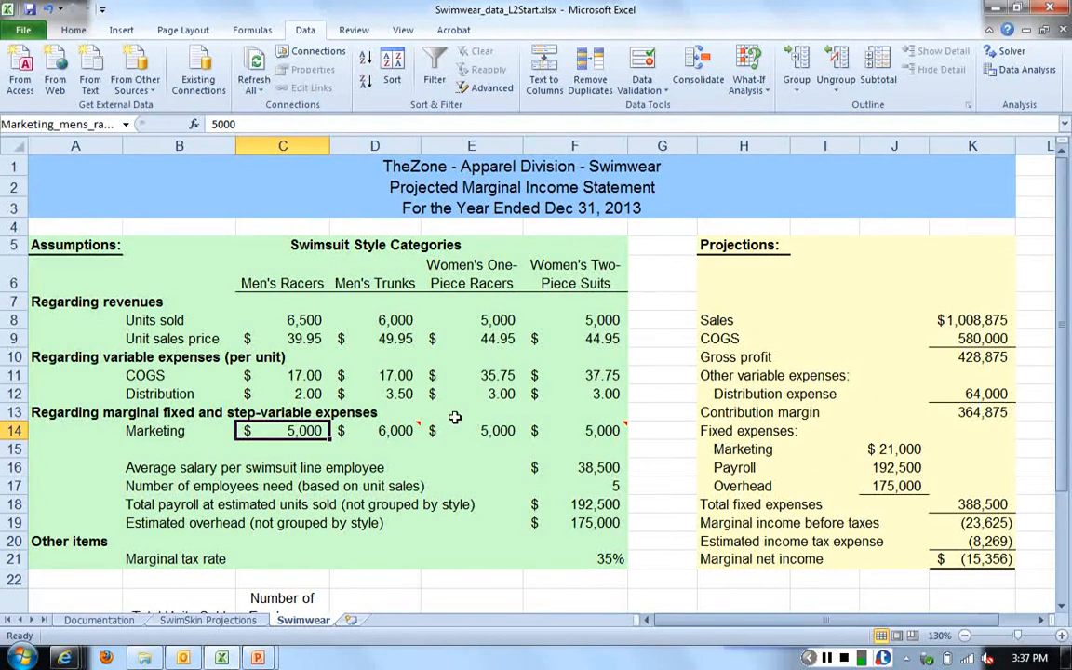
# - Add a scenario named Balanced with changing cells C8:F8,C14:F14 in Scenario Manager
pyautogui.hotkey('alt', 'Tab')
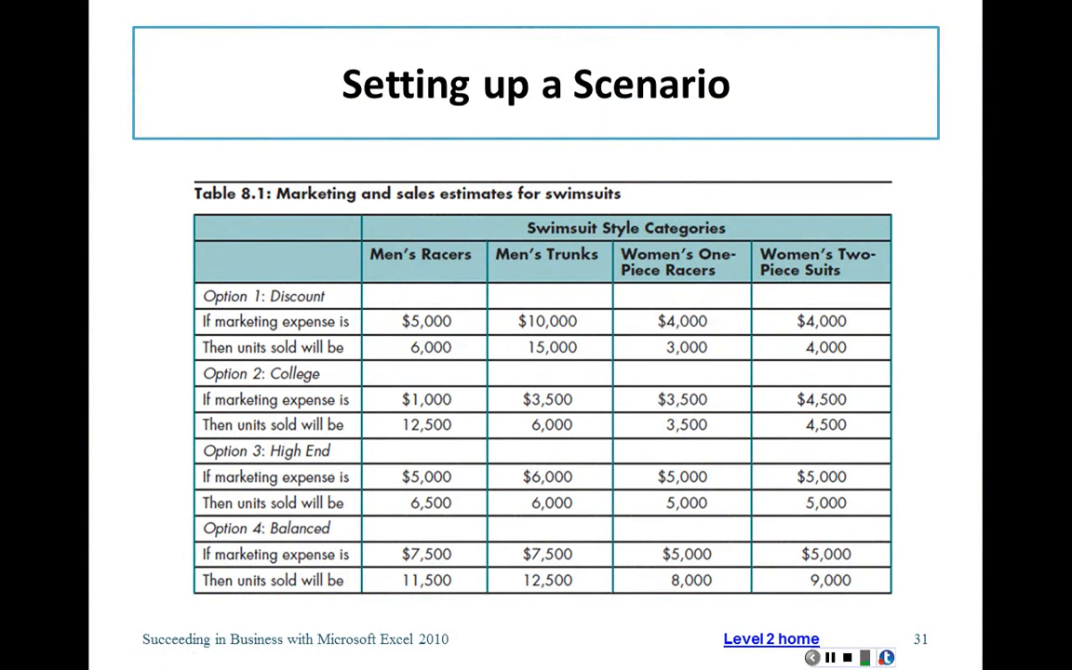
pyautogui.hotkey('alt', 'Tab')
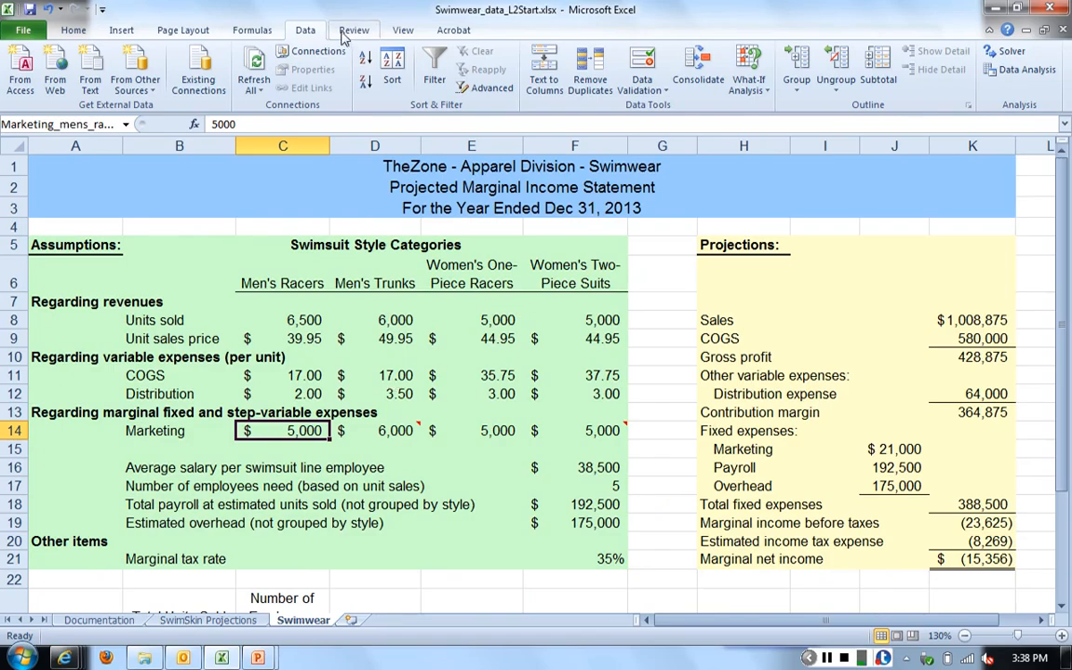
pyautogui.click(751, 78)
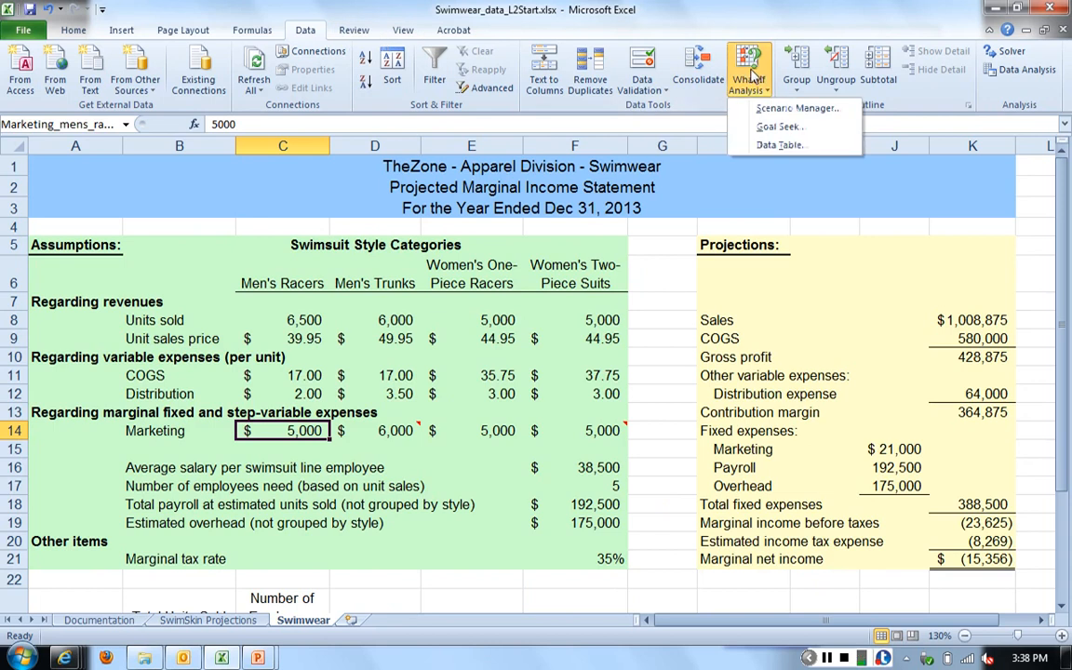
pyautogui.click(788, 111)
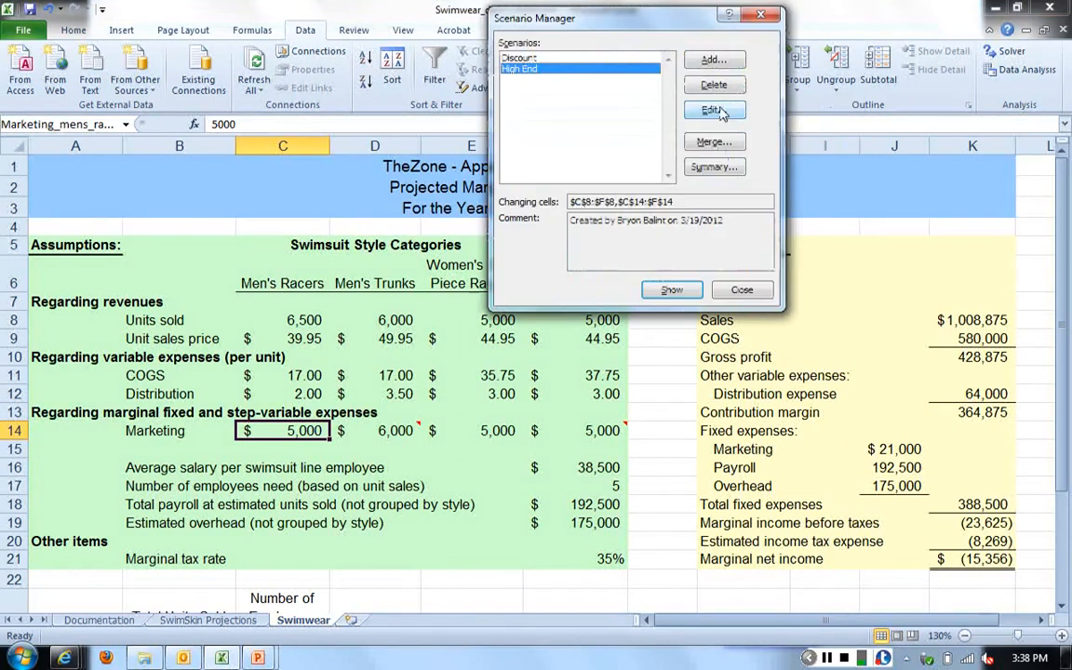
pyautogui.click(712, 61)
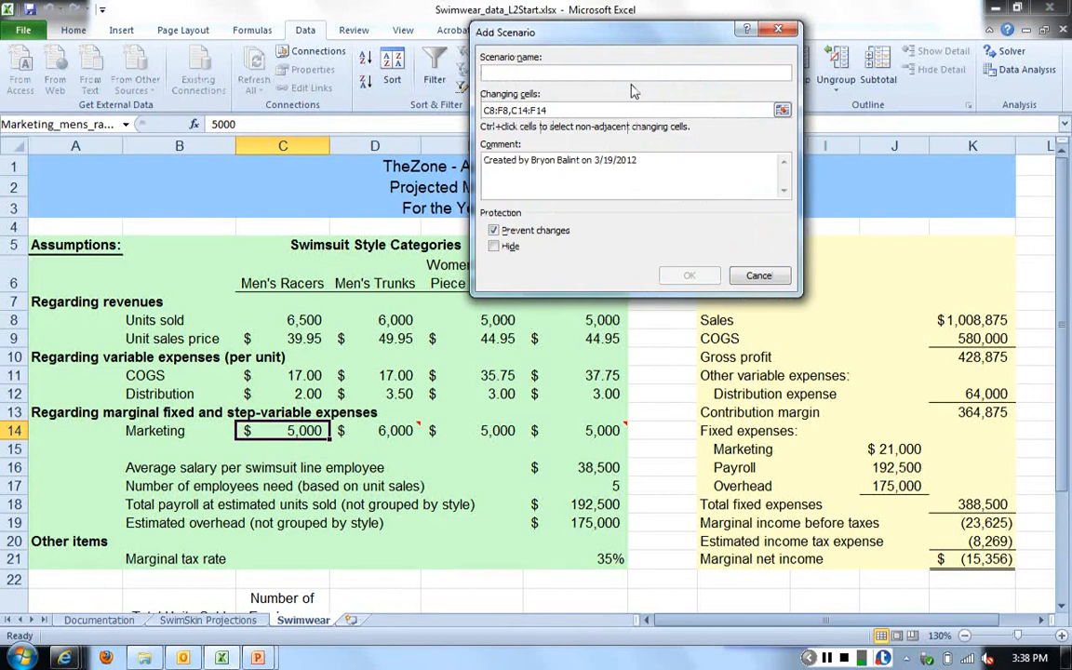
pyautogui.write('Bile')
pyautogui.press('BackSpace')
pyautogui.press('BackSpace')
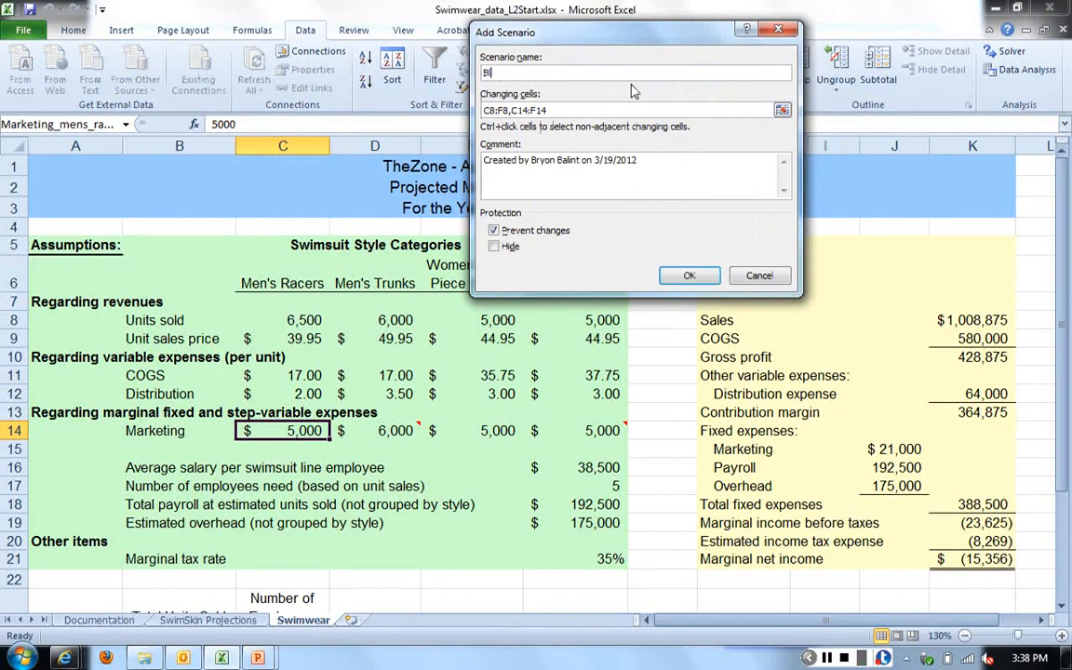
pyautogui.write('alanced')
pyautogui.click(689, 276)
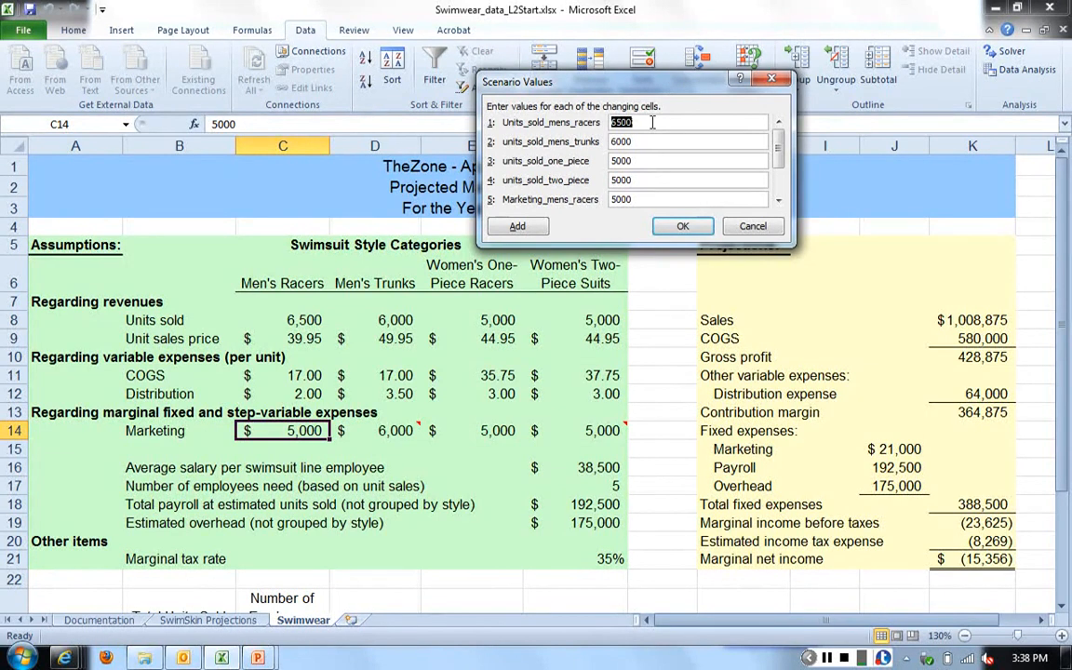
# - Set the Balanced units sold to 11500 men's racers, 12500 men's trunks, 8000 one-piece and 9000 two-piece, following the estimates table
pyautogui.hotkey('alt', 'Tab')
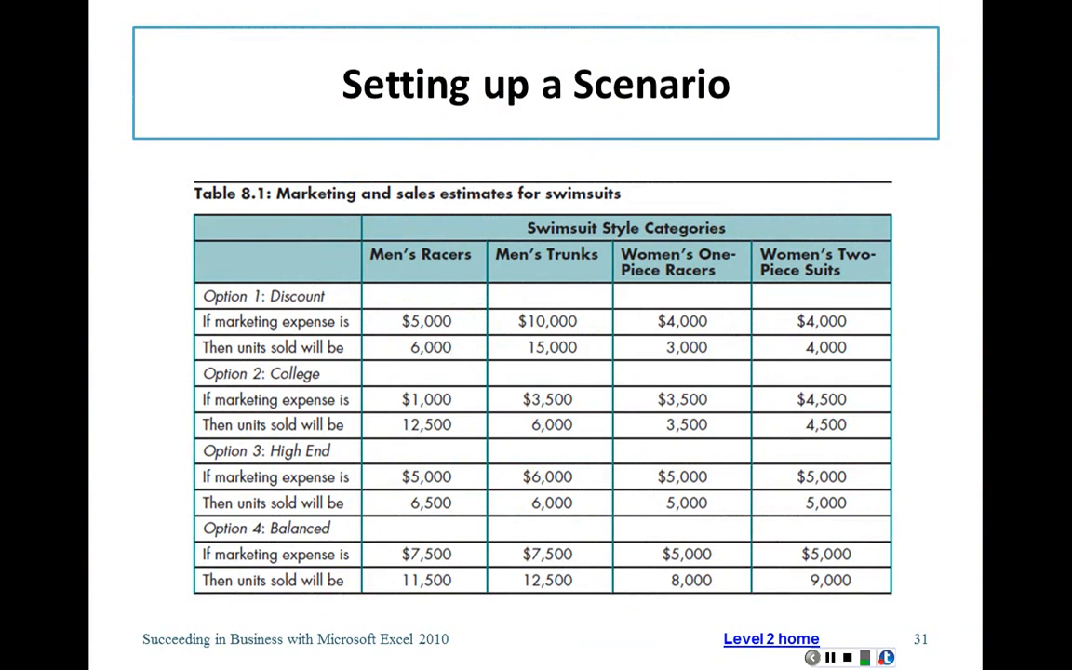
pyautogui.hotkey('alt', 'Tab')
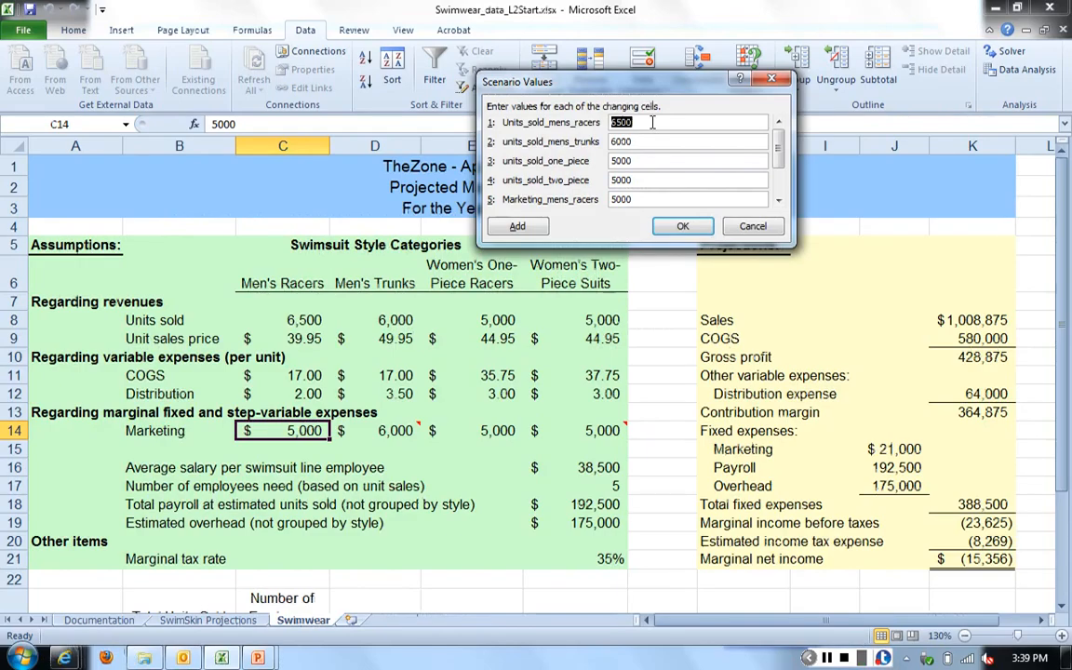
pyautogui.write('11500')
pyautogui.press('Tab')
pyautogui.write('12500')
pyautogui.press('Tab')
pyautogui.write('5')
pyautogui.press('BackSpace')
pyautogui.write('8000')
pyautogui.press('Tab')
pyautogui.write('9000')
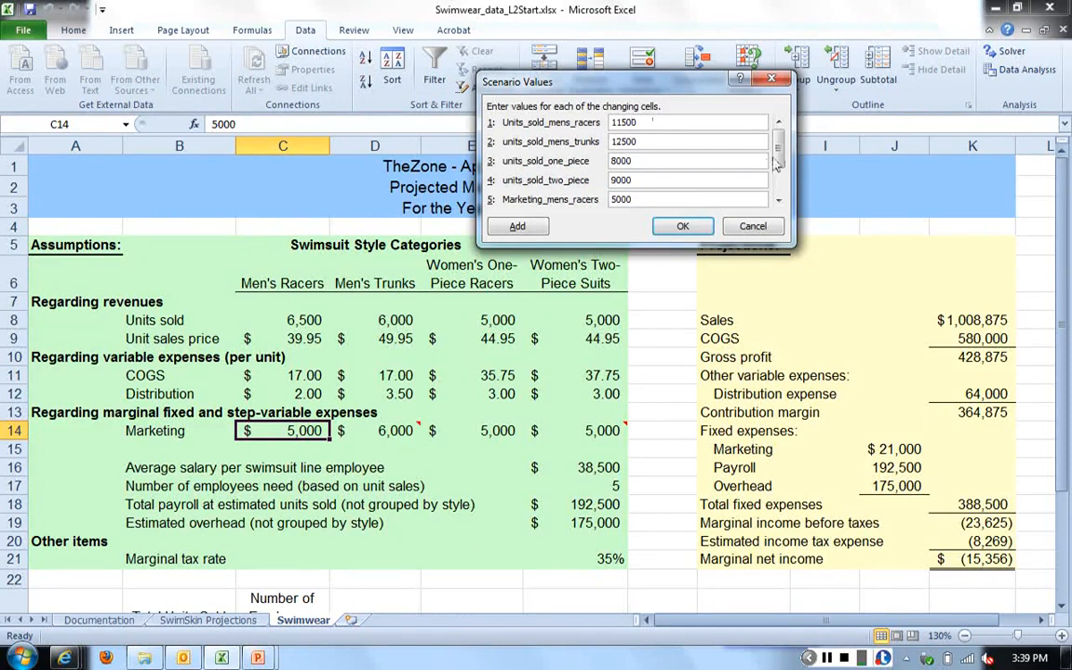
# - Set the Balanced marketing values to 7500 for men's racers and men's trunks and 5000 for one-piece and two-piece, and save the scenario
pyautogui.moveTo(778, 157); pyautogui.dragTo(782, 199)
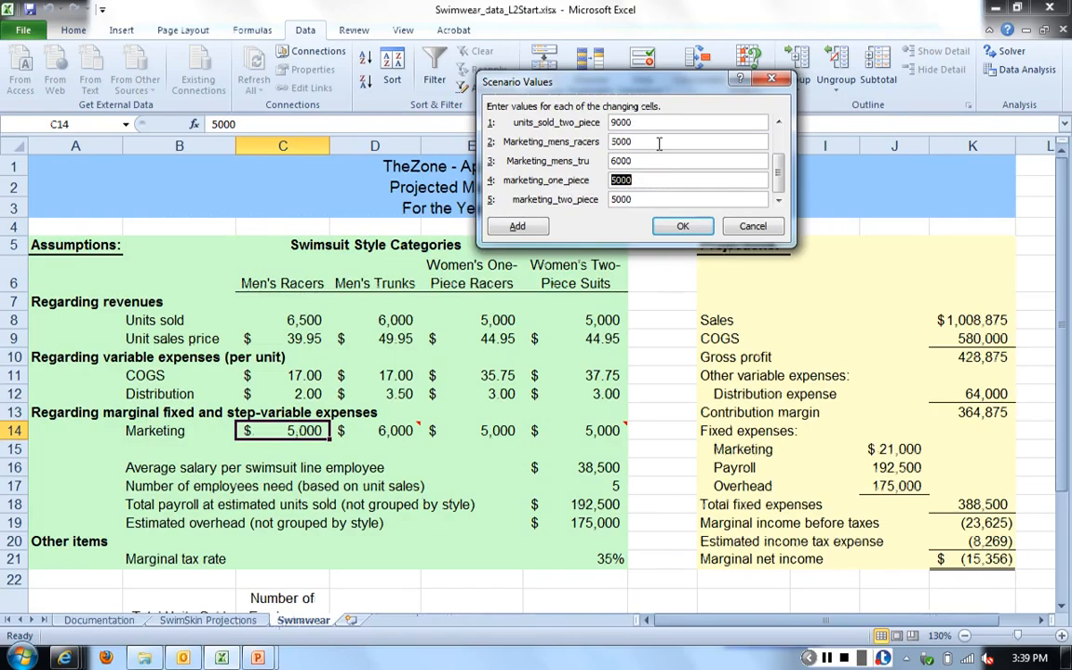
pyautogui.hotkey('shift', 'Tab')
pyautogui.hotkey('shift', 'Tab')
pyautogui.write('7500')
pyautogui.press('Tab')
pyautogui.write('7500')
pyautogui.press('Tab')
pyautogui.press('Tab')
pyautogui.write('50')
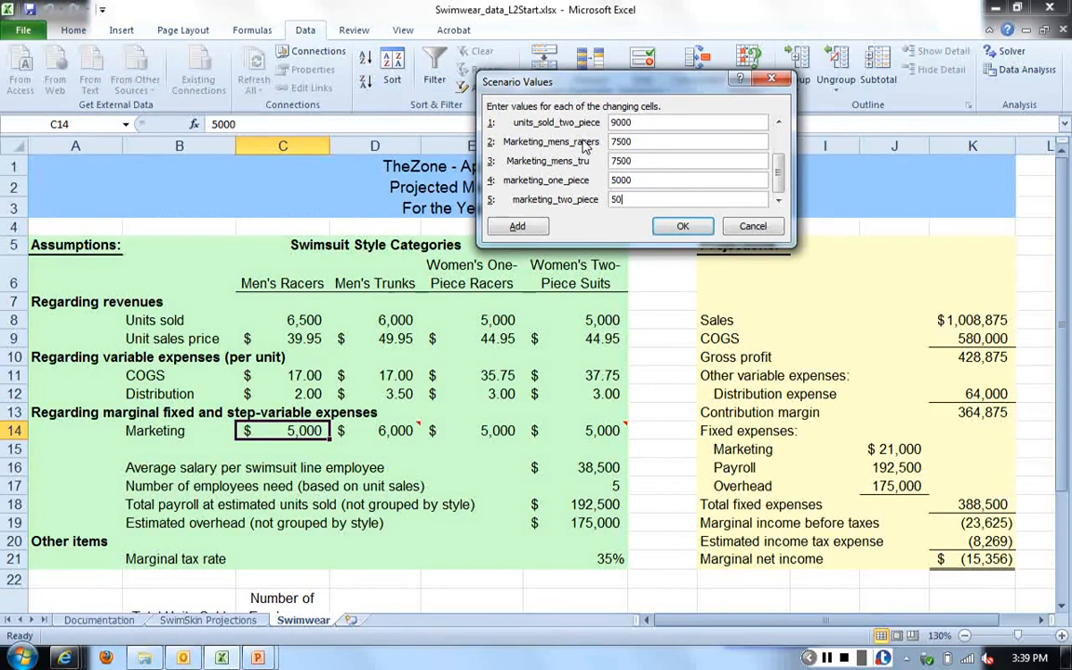
pyautogui.write('0,')
pyautogui.write('00')
pyautogui.click(682, 229)
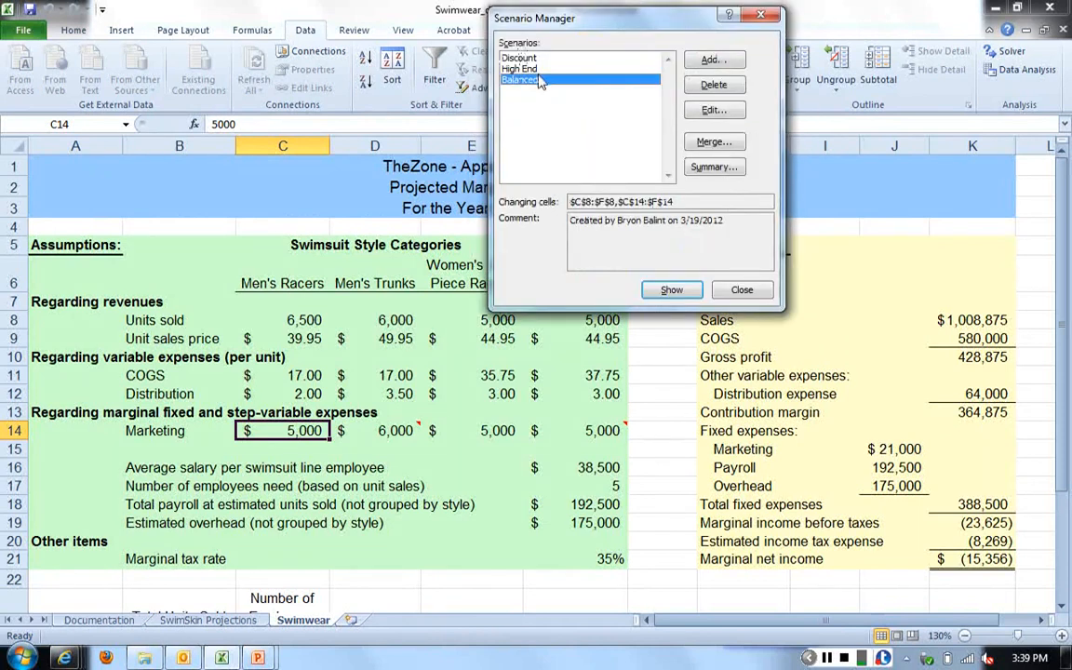
# - Show the Balanced scenario's values in the Swimwear worksheet and close Scenario Manager
pyautogui.click(671, 292)
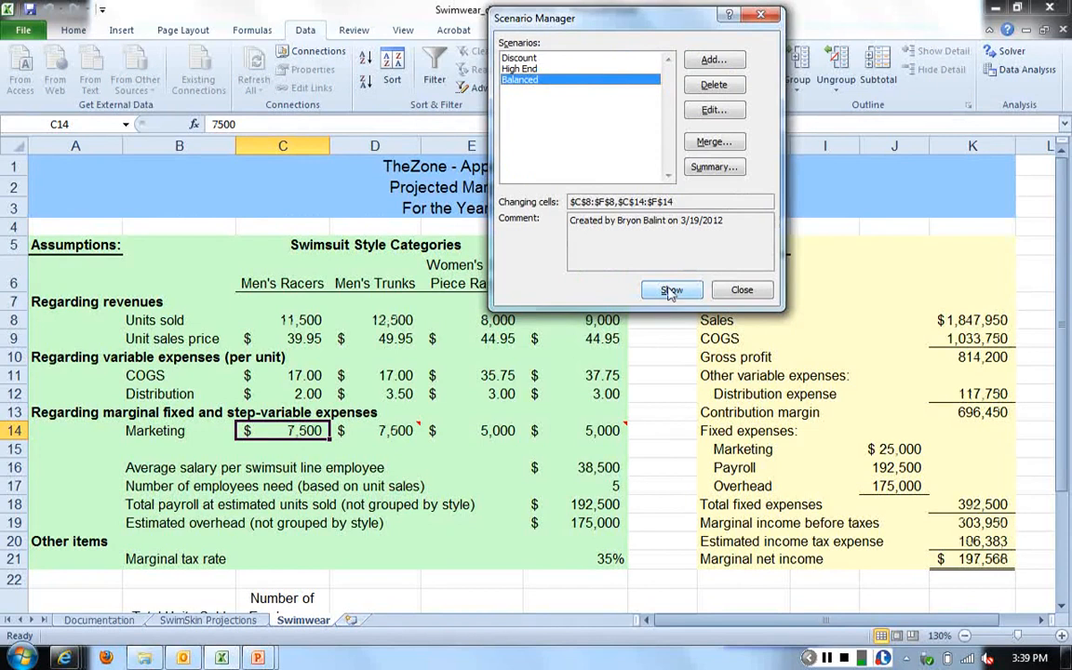
pyautogui.click(734, 291)
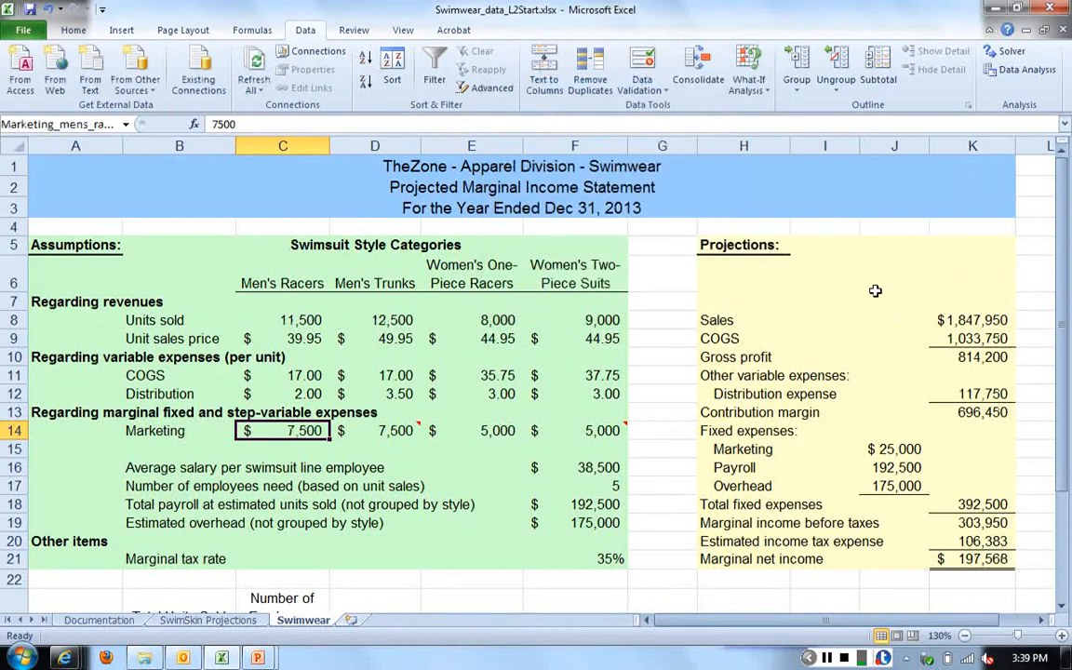
pyautogui.scroll(-1, 874, 290)
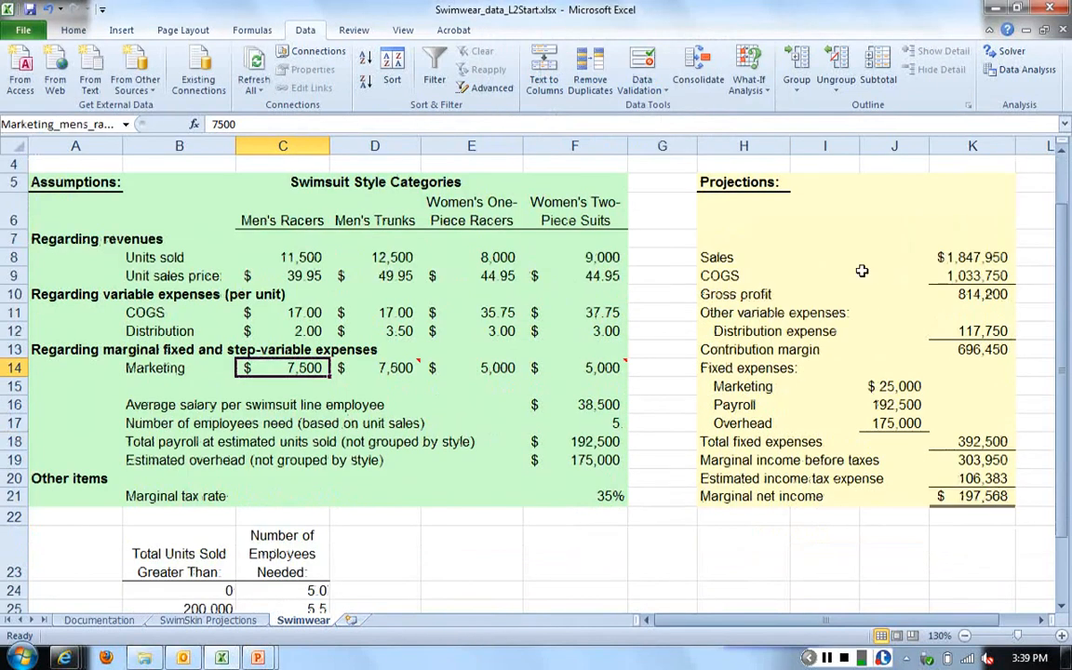
pyautogui.scroll(1, 862, 270)
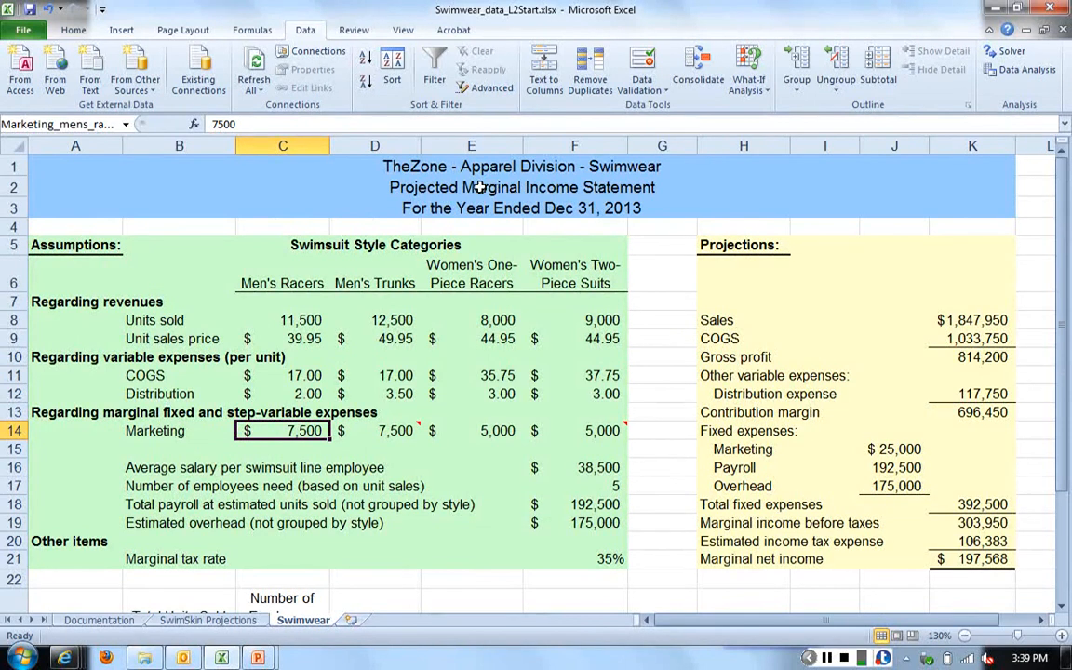
# - Reopen Scenario Manager, show the Discount scenario in the worksheet, and switch back to the Balanced scenario
pyautogui.click(755, 93)
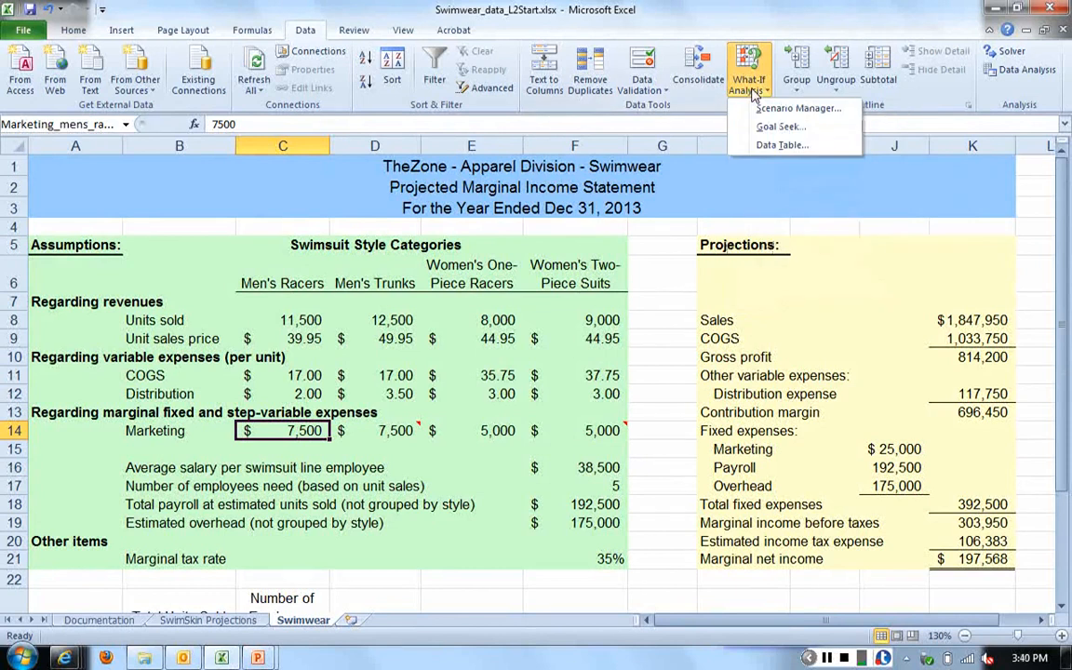
pyautogui.click(791, 108)
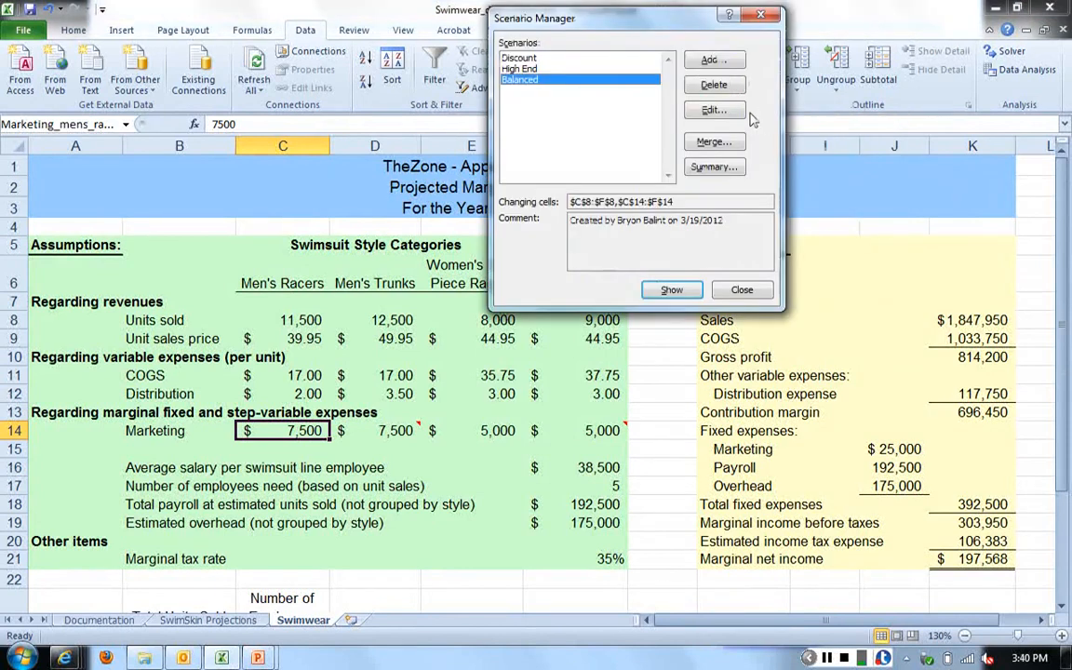
pyautogui.click(523, 58)
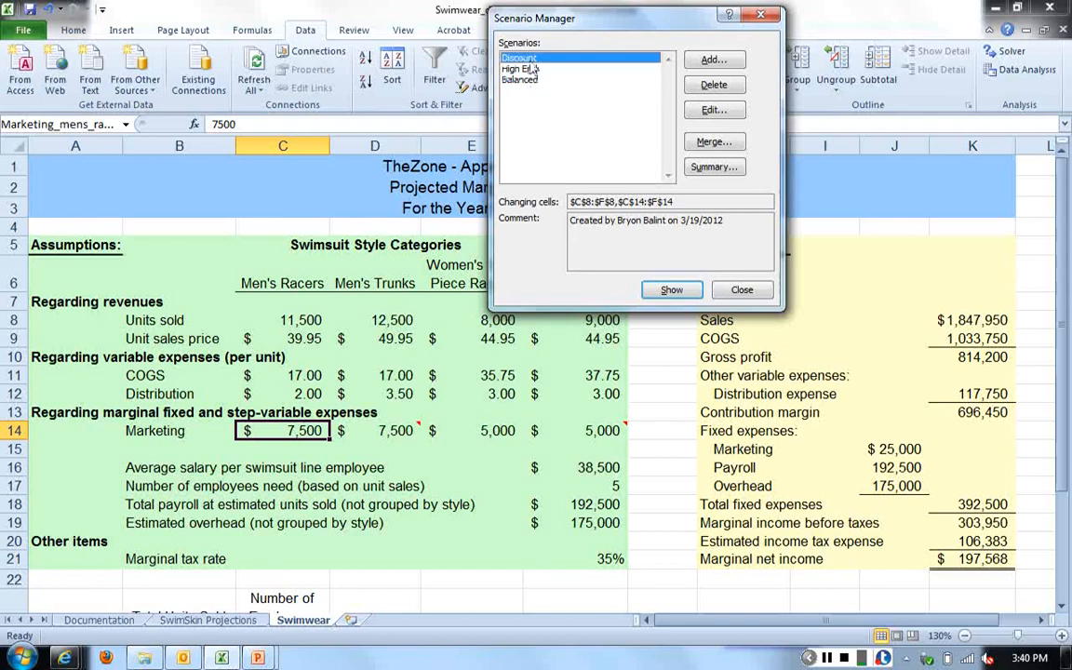
pyautogui.click(672, 291)
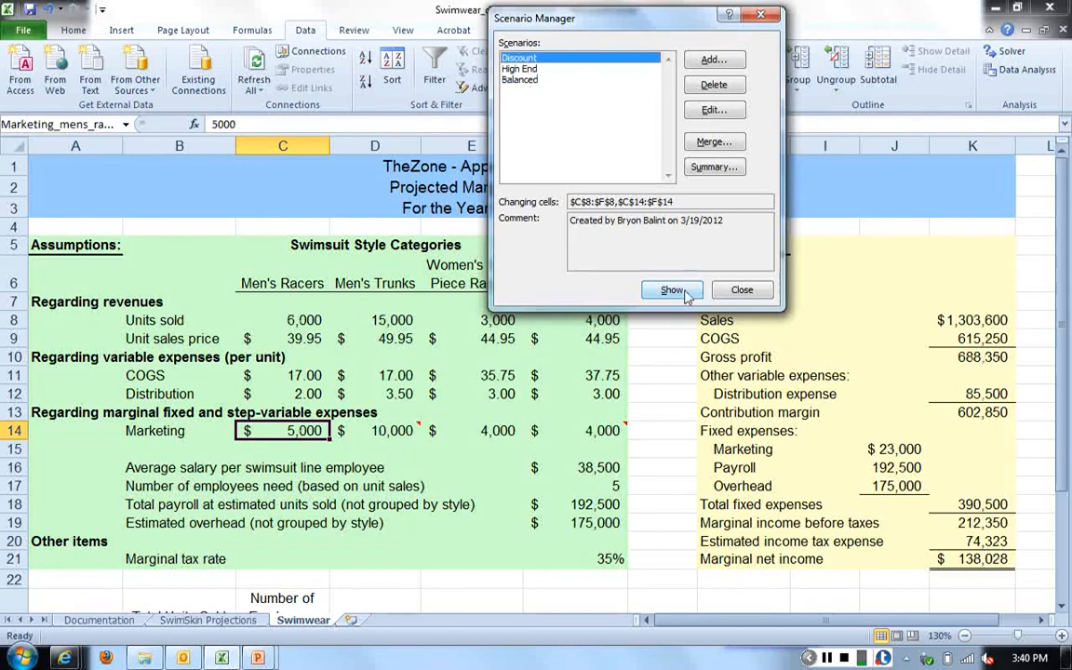
pyautogui.click(526, 80)
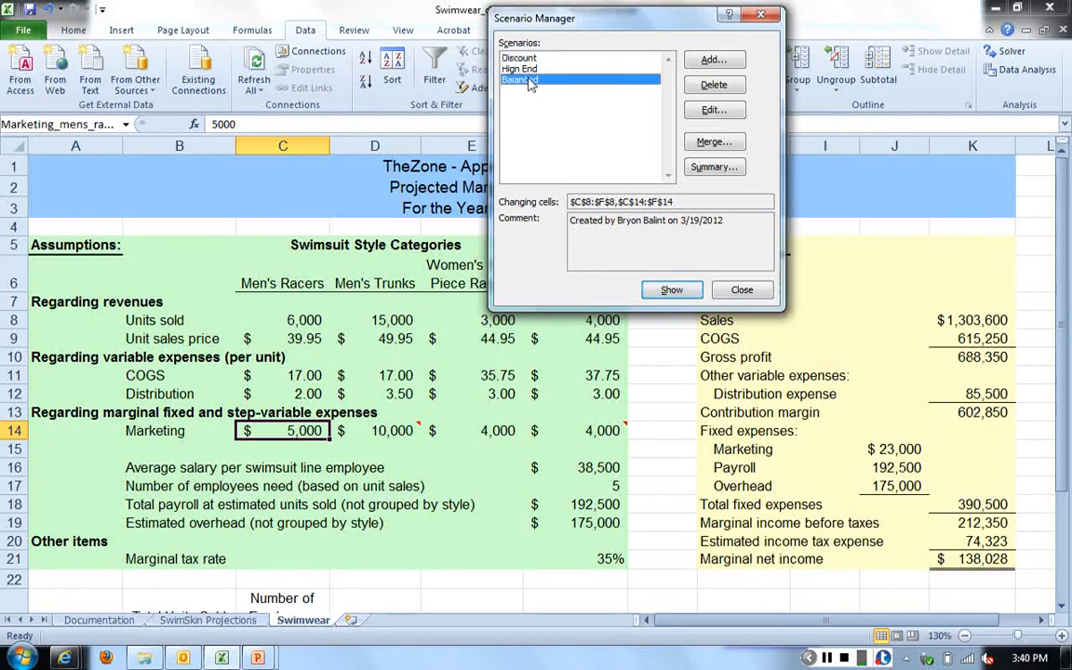
pyautogui.click(672, 290)
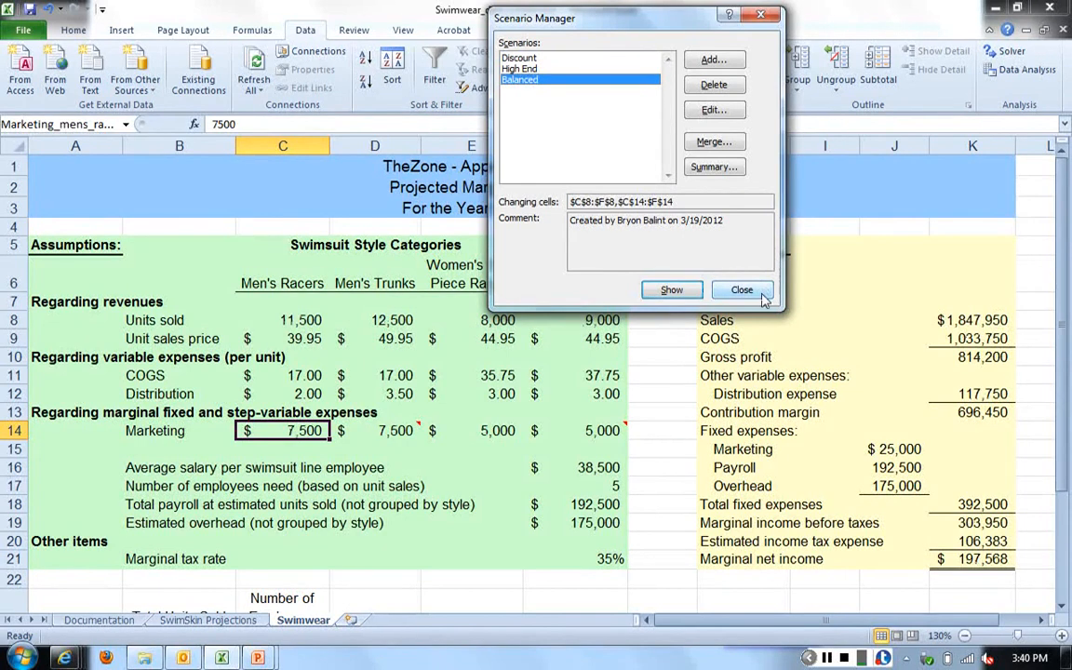
pyautogui.click(831, 659)
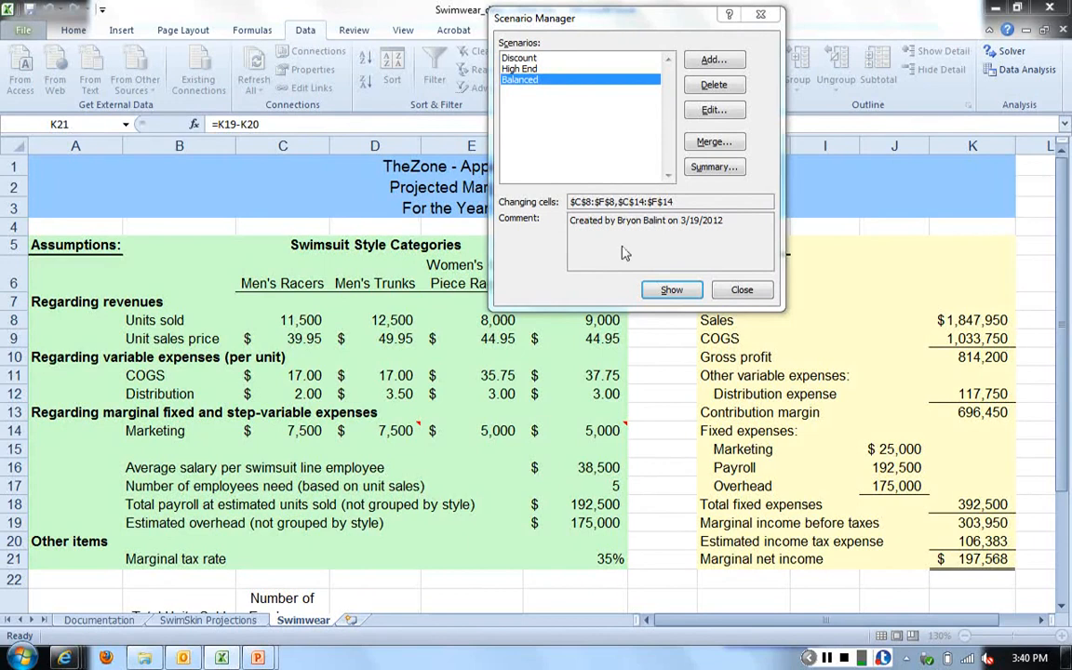
# - Create a Scenario summary report with marginal net income K21 and sales K8 as the result cells
pyautogui.click(713, 168)
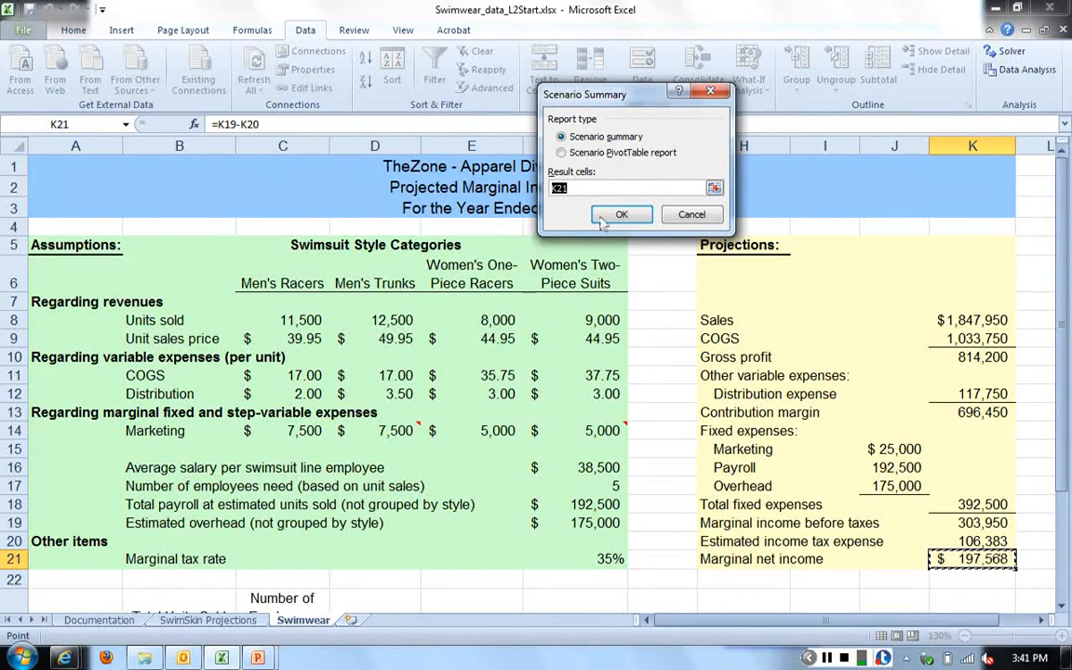
pyautogui.write(',')
pyautogui.press('BackSpace')
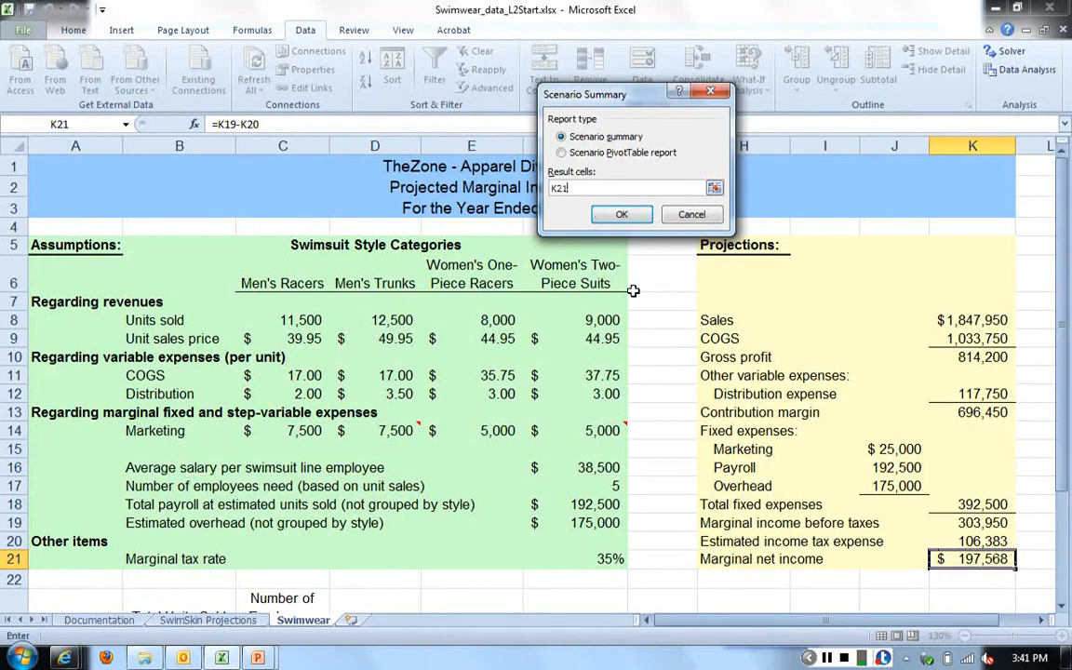
pyautogui.press('Home')
pyautogui.press('BackSpace')
pyautogui.press('BackSpace')
pyautogui.press('BackSpace')
pyautogui.press('BackSpace')
pyautogui.press('BackSpace')
pyautogui.press('BackSpace')
pyautogui.click(985, 319)
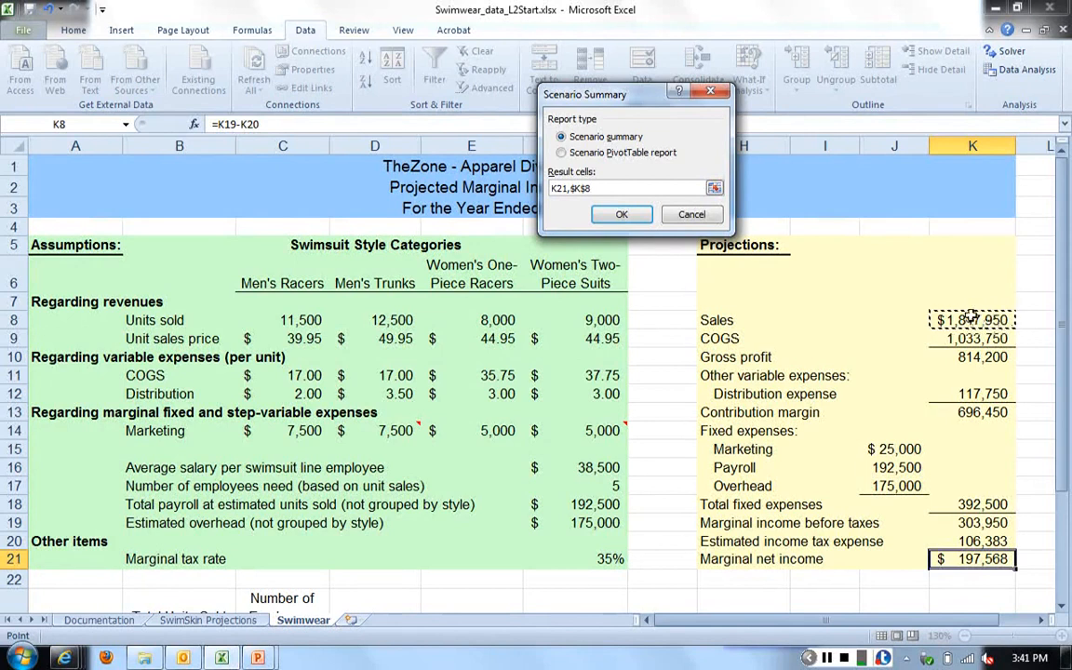
pyautogui.click(622, 215)
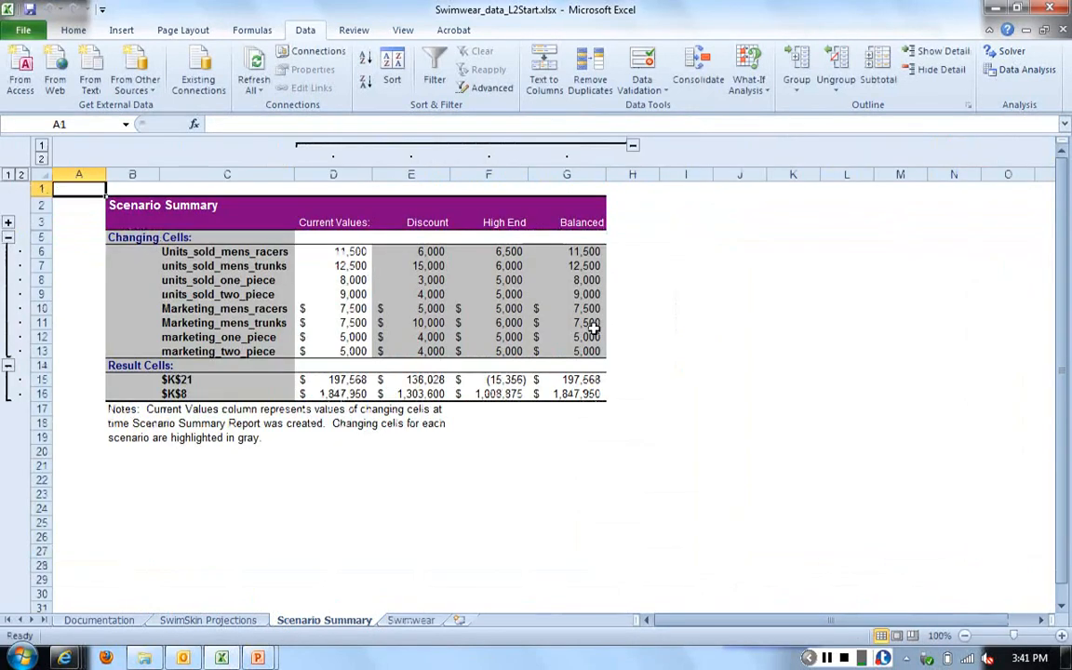
# - Examine the Scenario Summary's changing-cell names and compare the K21 and K8 results across the Discount, High End and Balanced scenarios
pyautogui.click(847, 337)
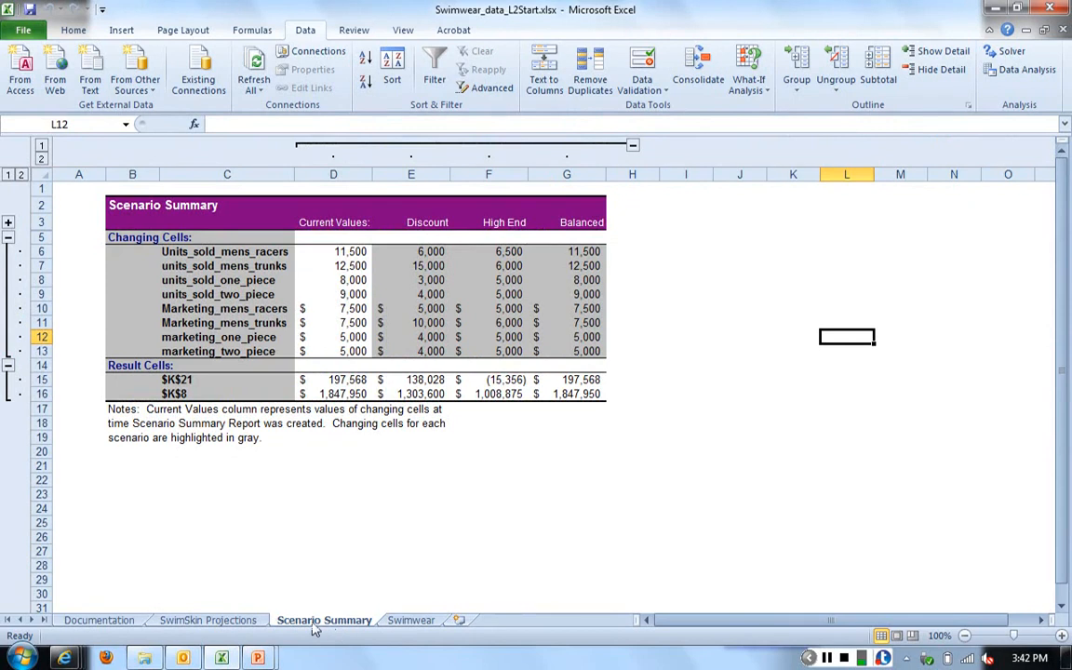
pyautogui.click(234, 253)
pyautogui.moveTo(235, 253); pyautogui.dragTo(230, 351)
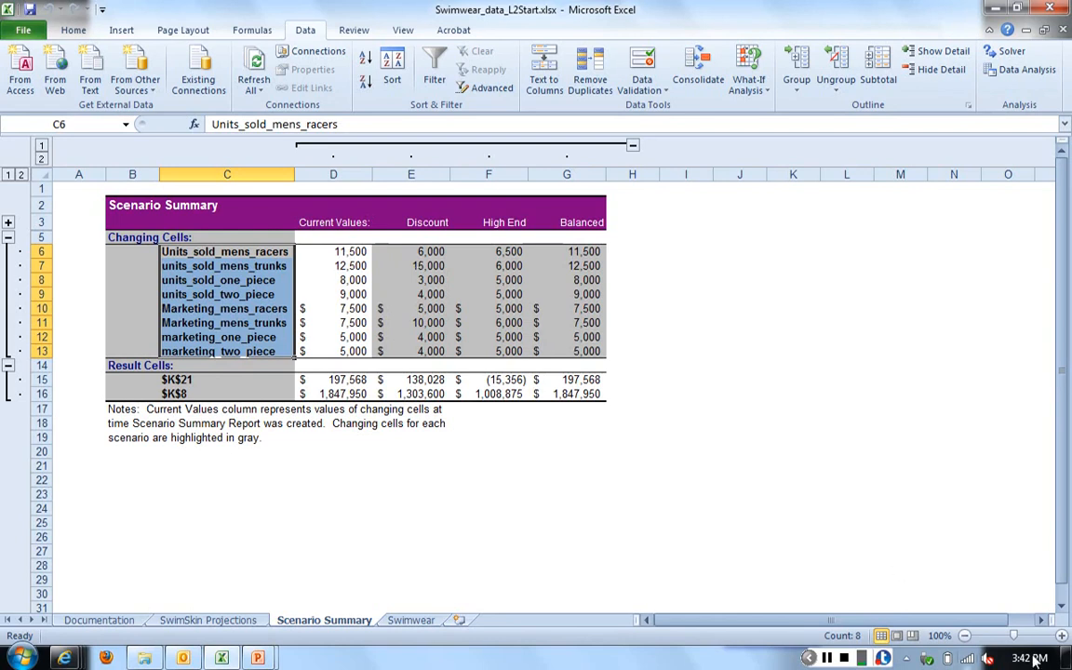
pyautogui.click(1062, 636)
pyautogui.click(1062, 636)
pyautogui.click(1062, 635)
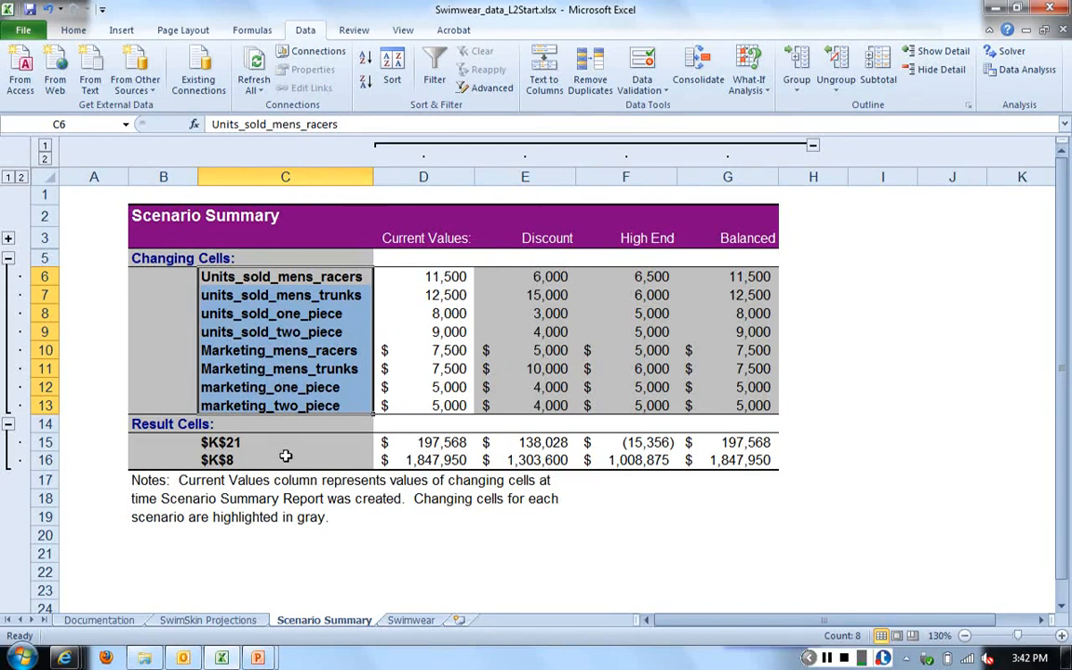
pyautogui.click(255, 444)
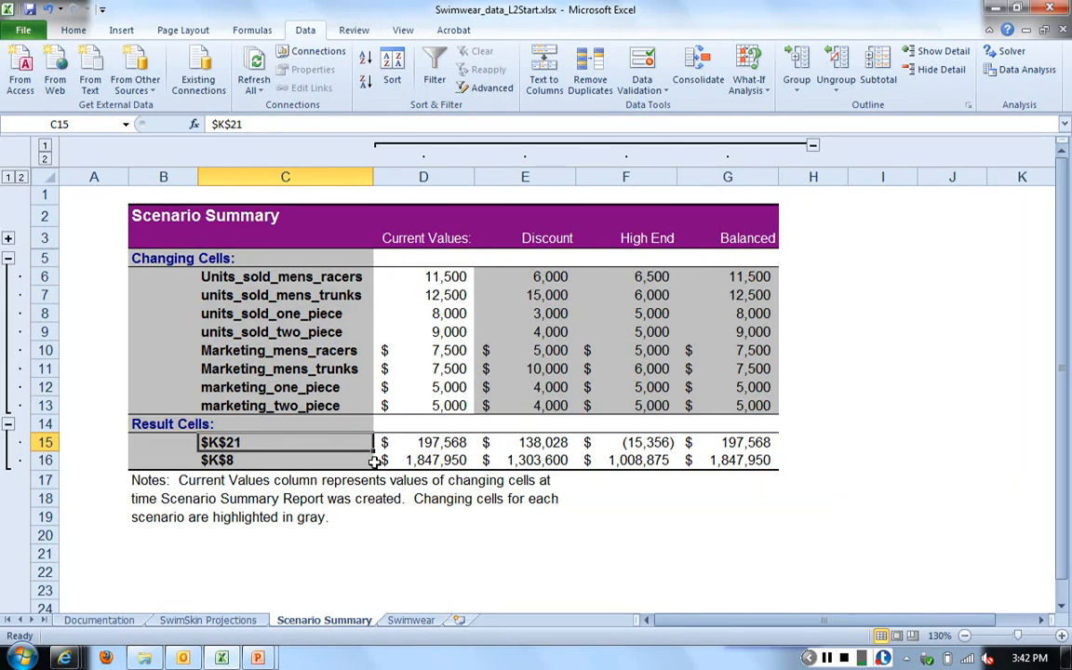
pyautogui.click(534, 446)
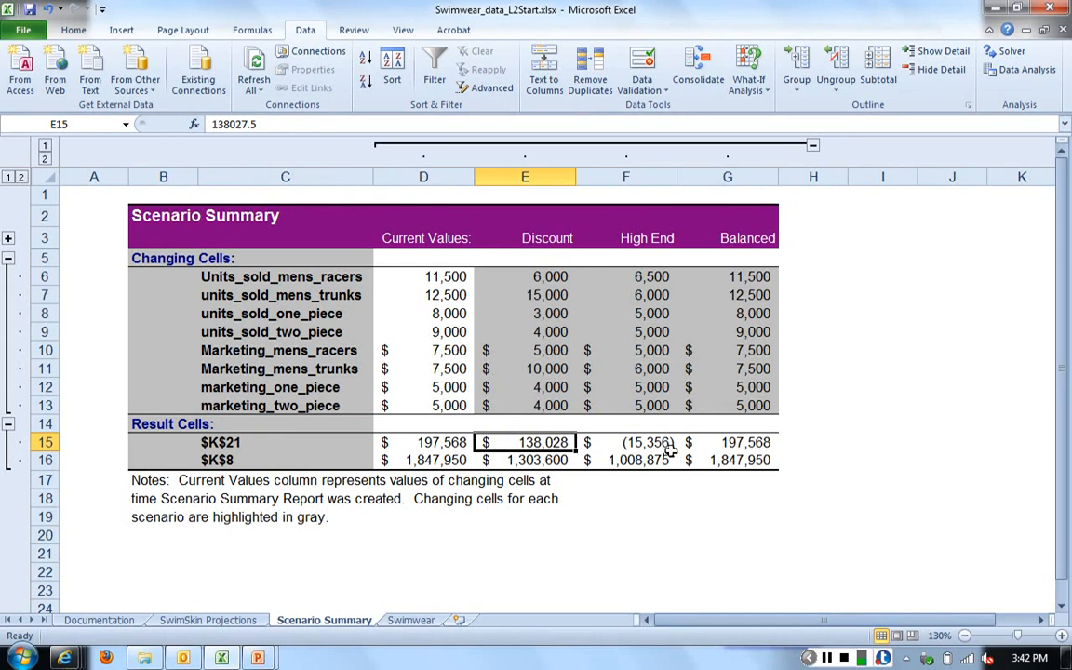
pyautogui.click(647, 443)
pyautogui.click(713, 447)
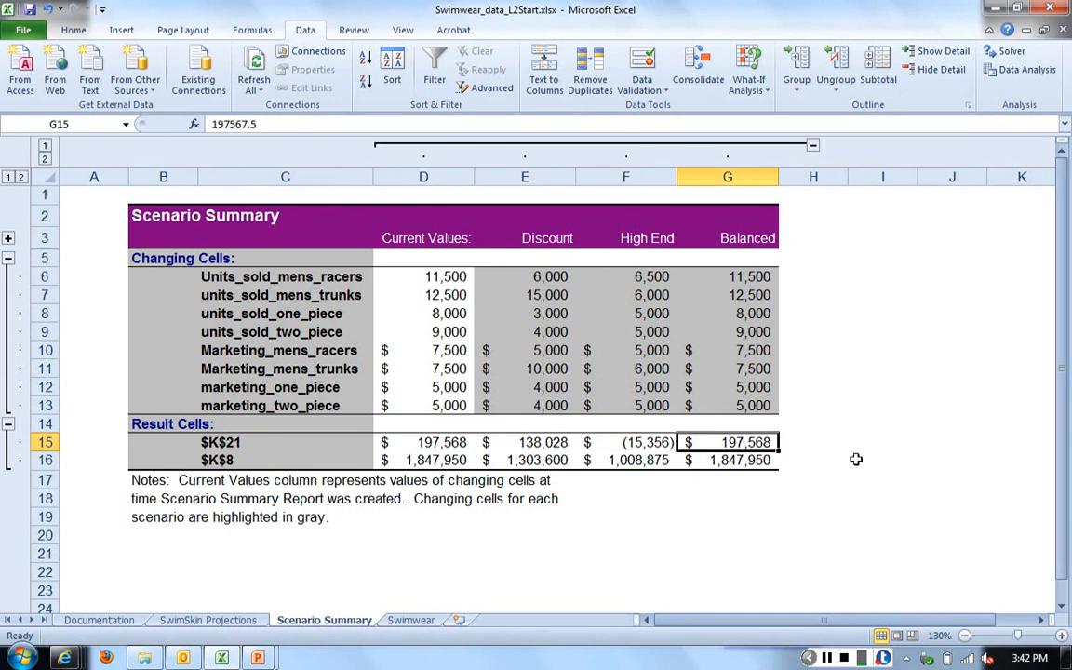
pyautogui.click(199, 461)
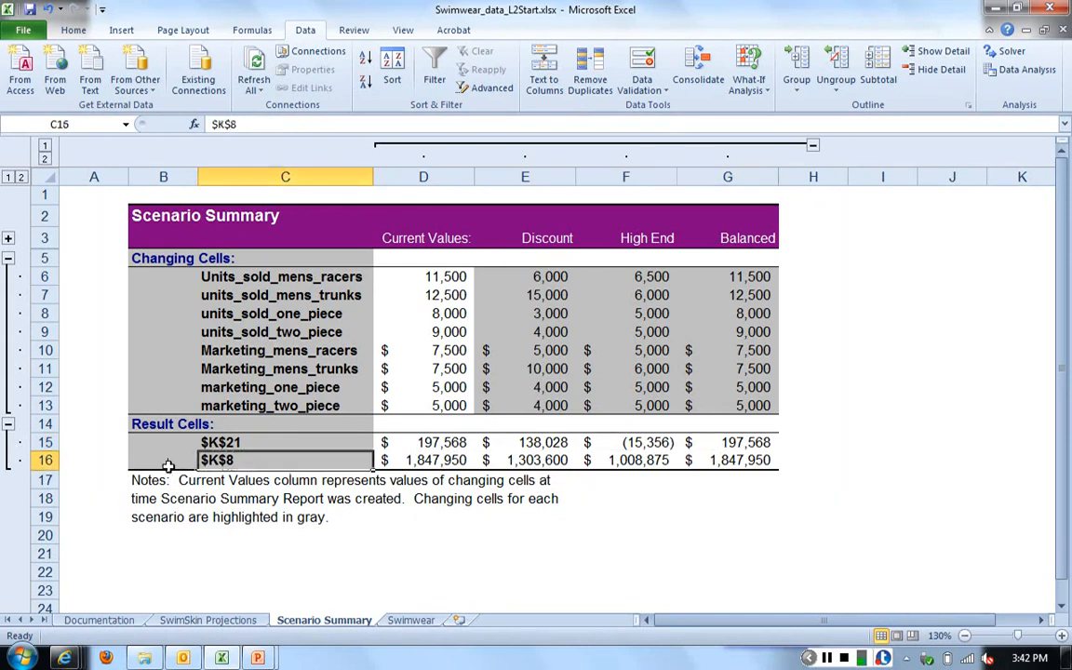
pyautogui.click(764, 461)
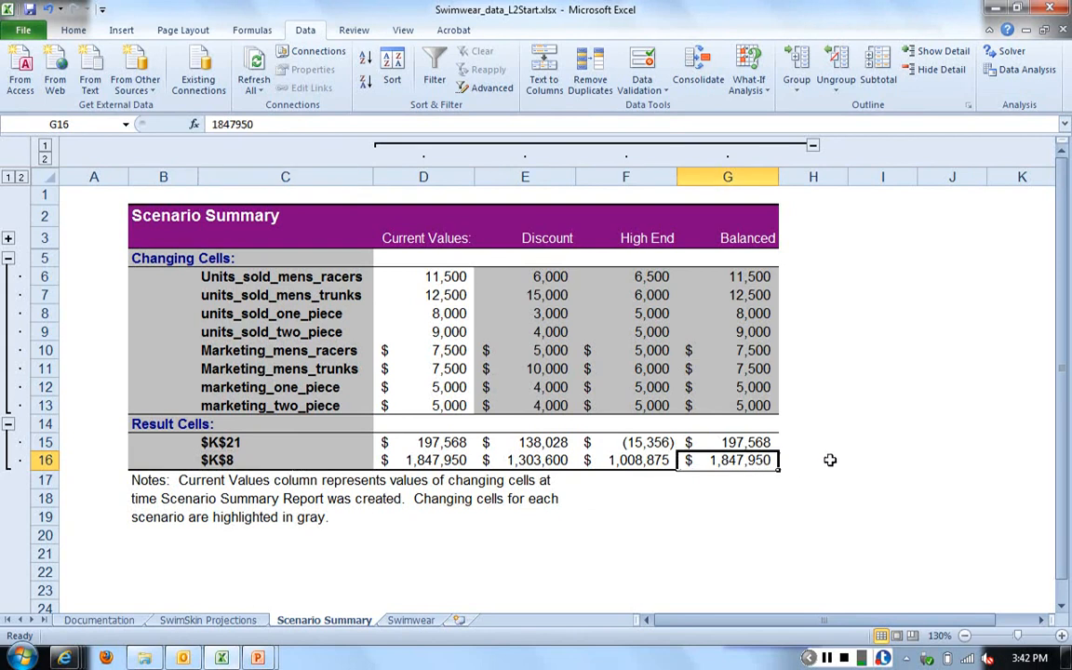